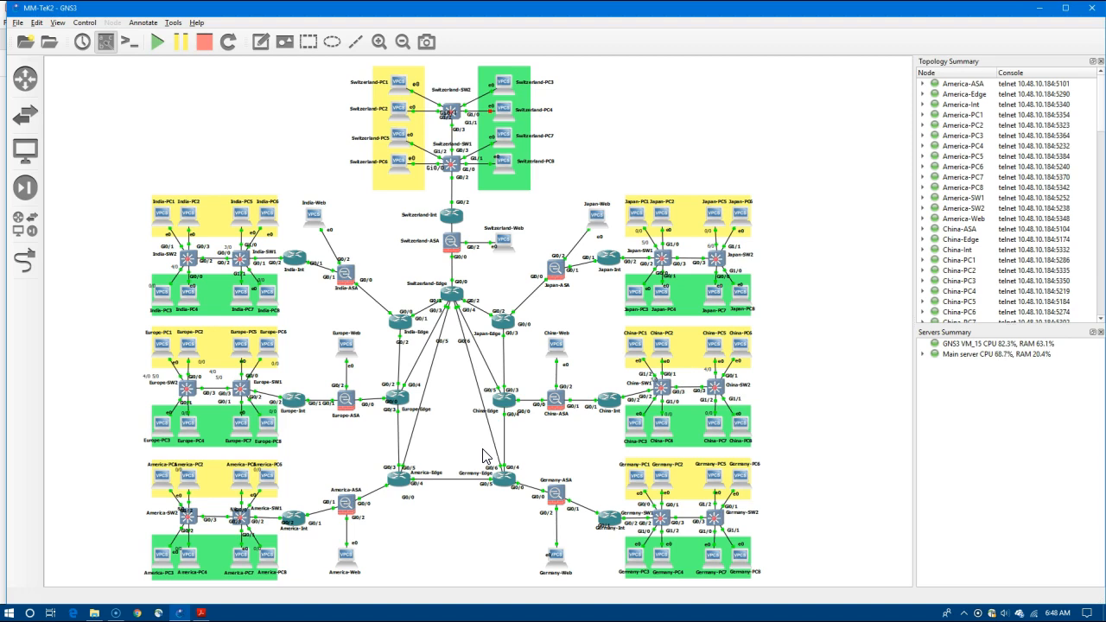
# Inspect the China-ASA and Germany-ASA nodes and the saved configurations folder.
pyautogui.click(555, 400)
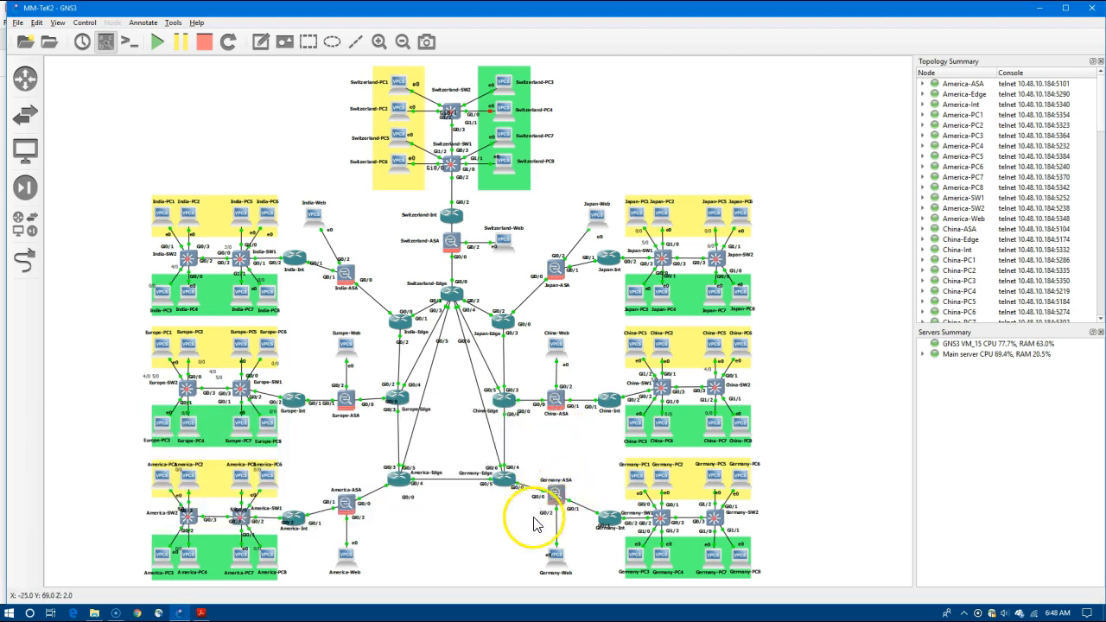
pyautogui.click(533, 76)
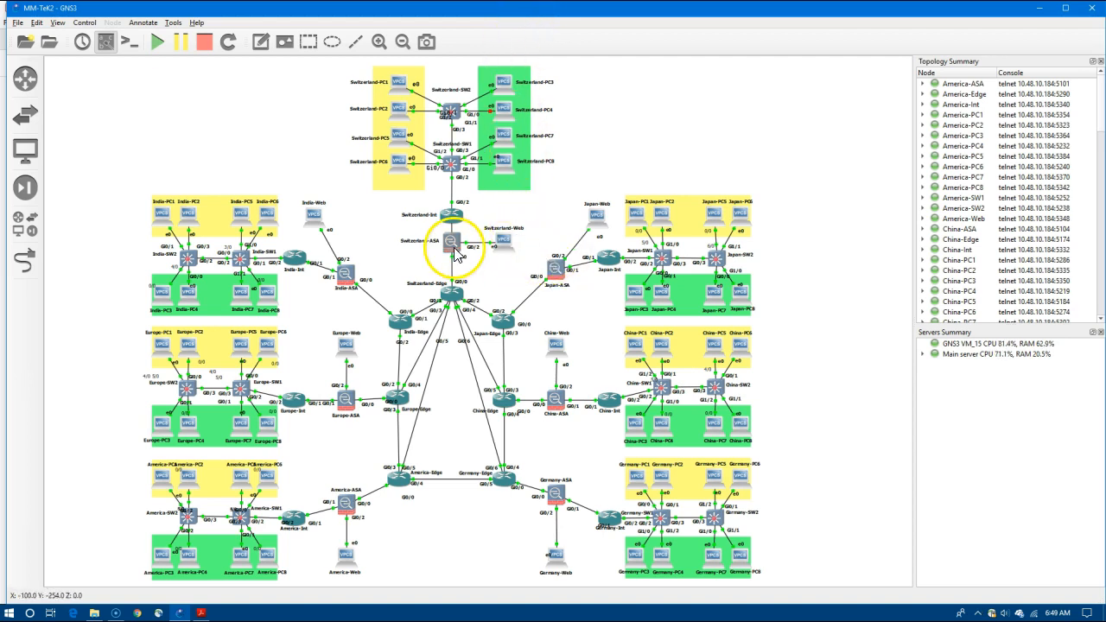
pyautogui.click(94, 612)
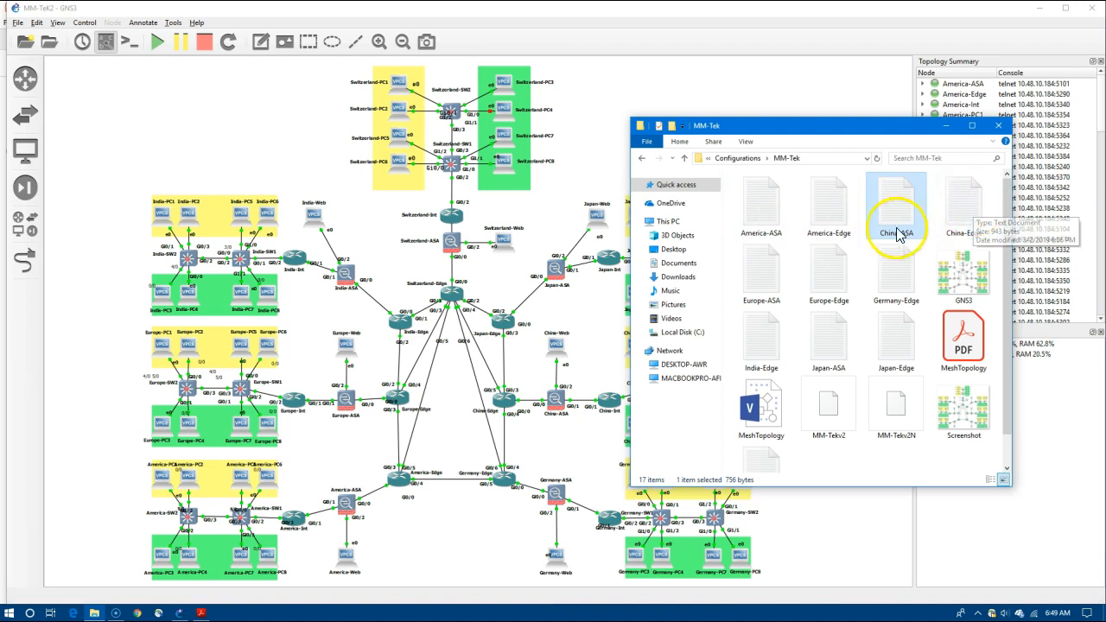
pyautogui.click(560, 407)
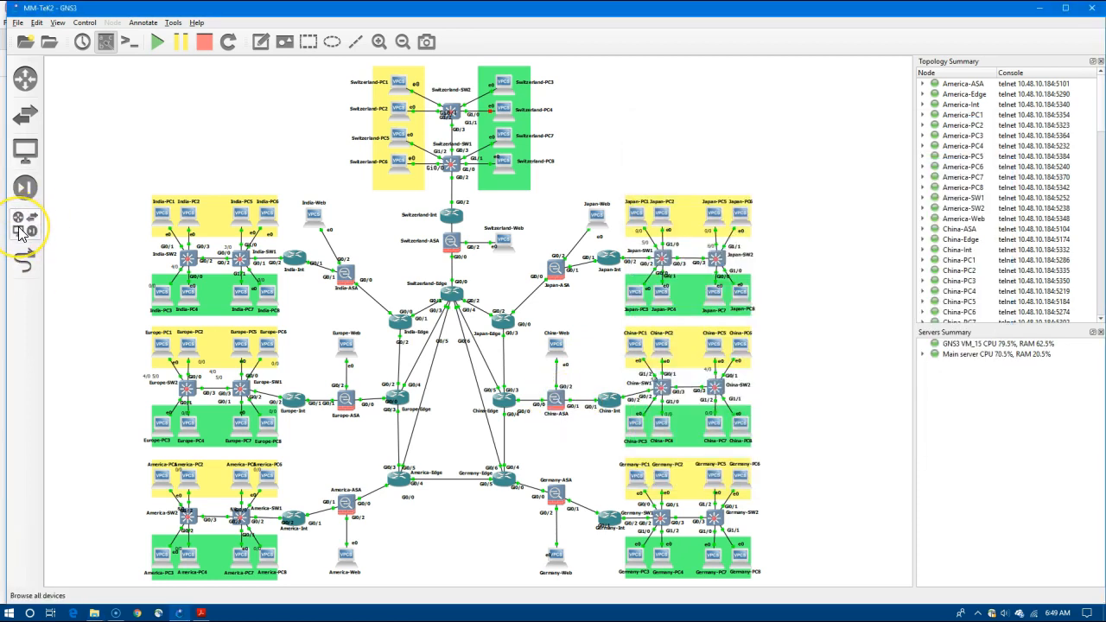
# Drop a Cisco ASAv 9.7.1 node onto the canvas and open its console.
pyautogui.click(25, 186)
pyautogui.moveTo(98, 115); pyautogui.dragTo(757, 151)
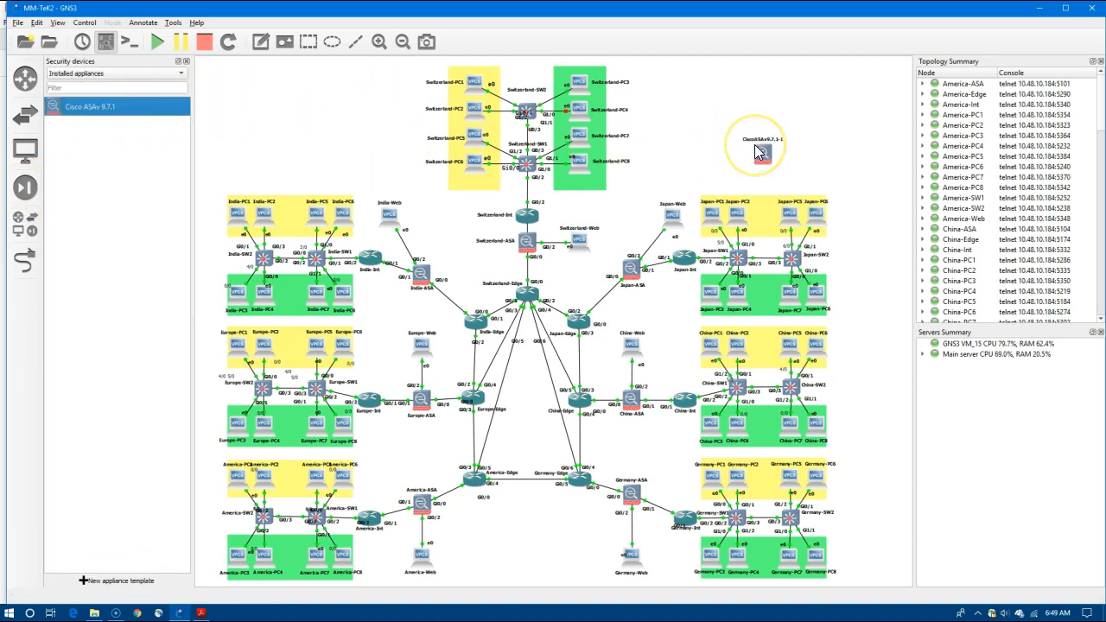
pyautogui.rightClick(760, 152)
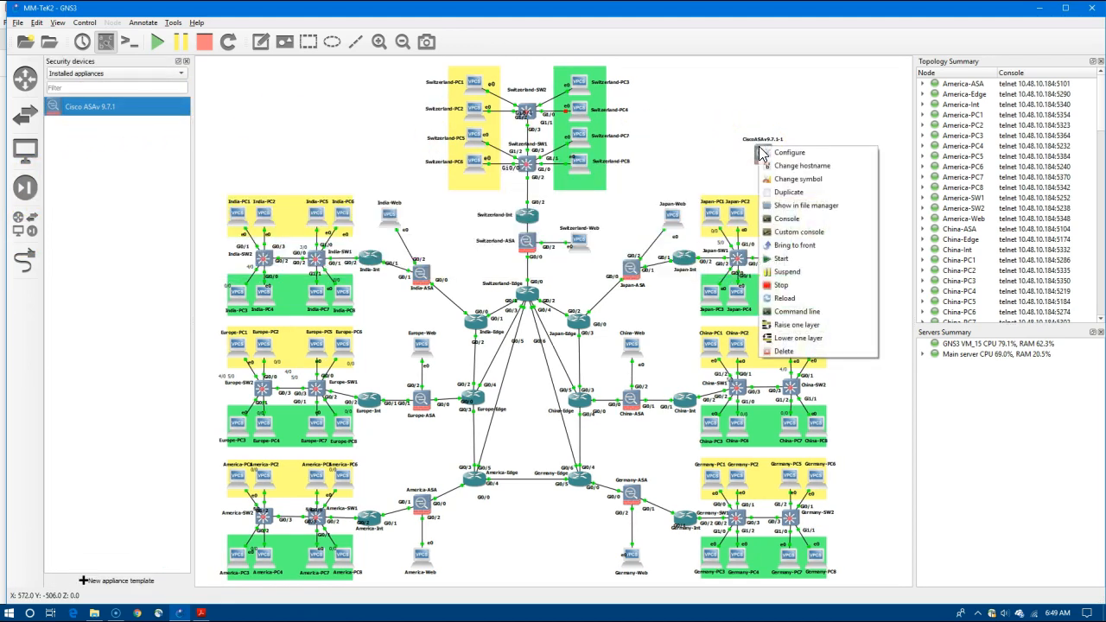
pyautogui.click(812, 245)
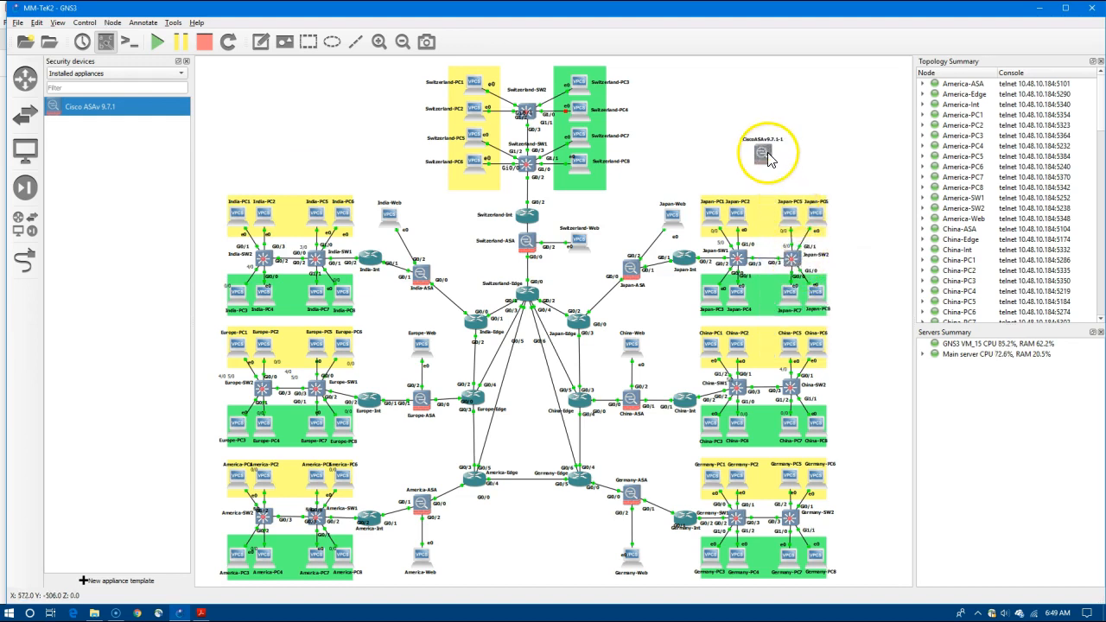
pyautogui.rightClick(768, 157)
pyautogui.click(803, 226)
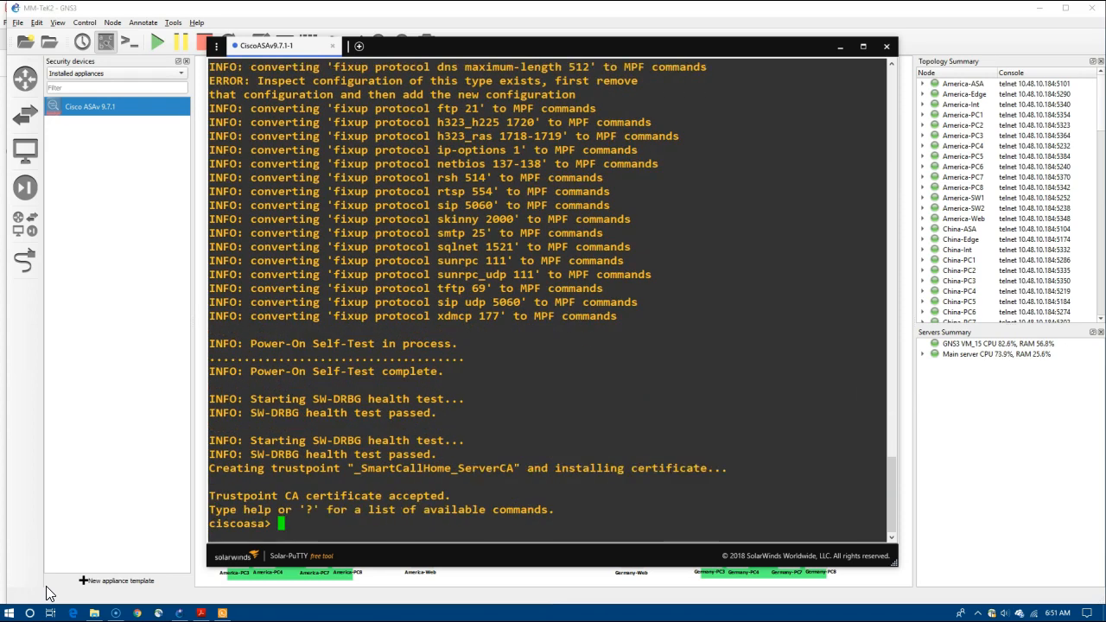
# Enter enable mode with a blank password, page through show run, and select the config from hostname on.
pyautogui.press('Return')
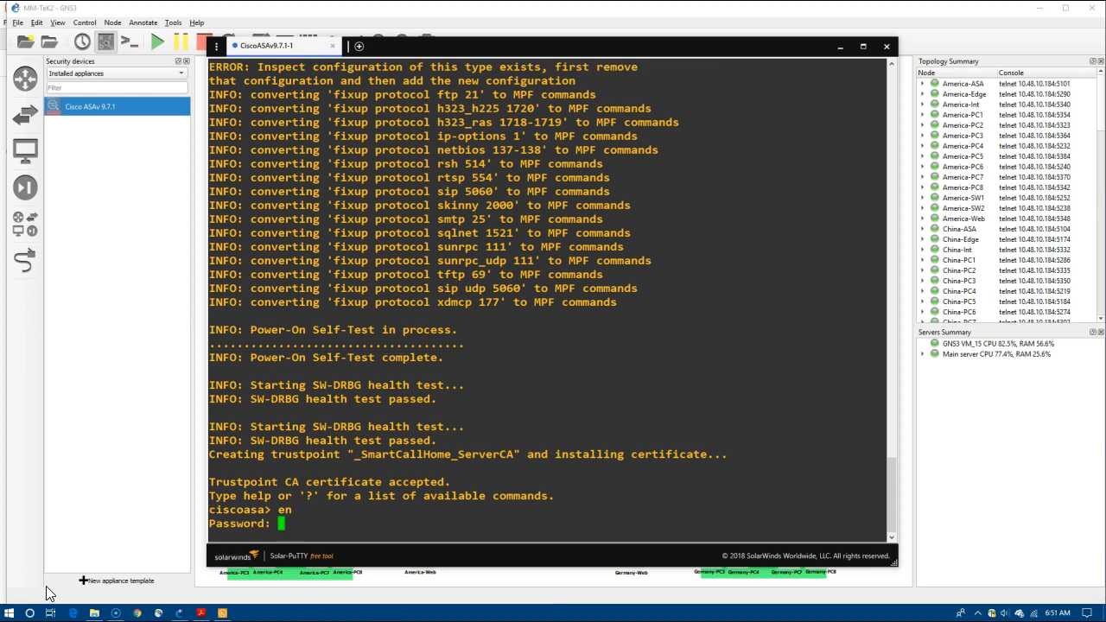
pyautogui.press('Return')
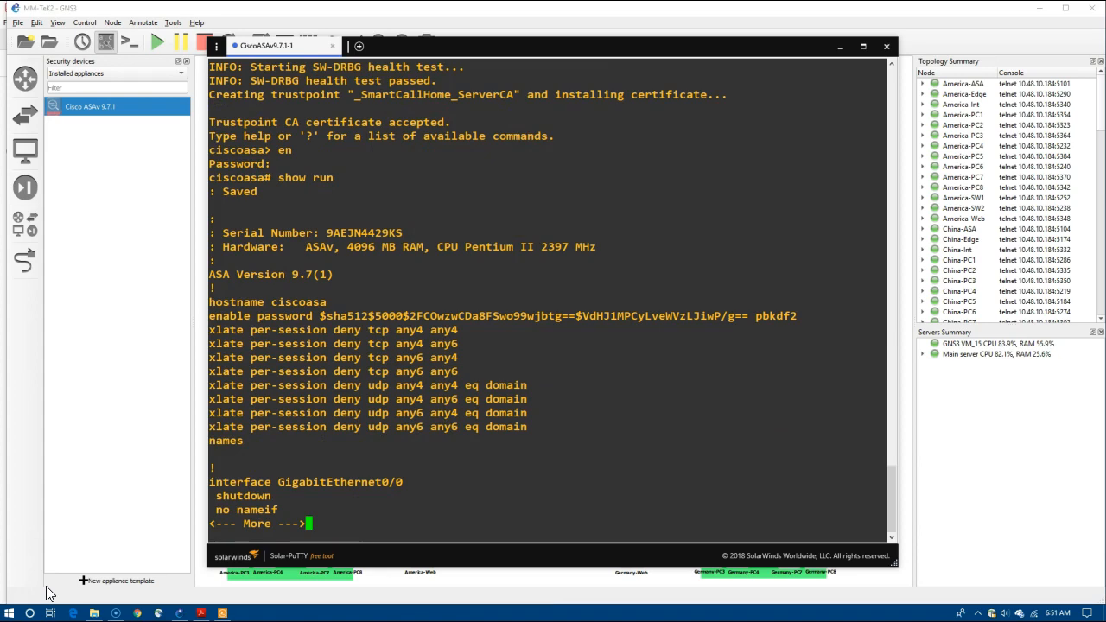
pyautogui.press('space')
pyautogui.press('space')
pyautogui.press('space')
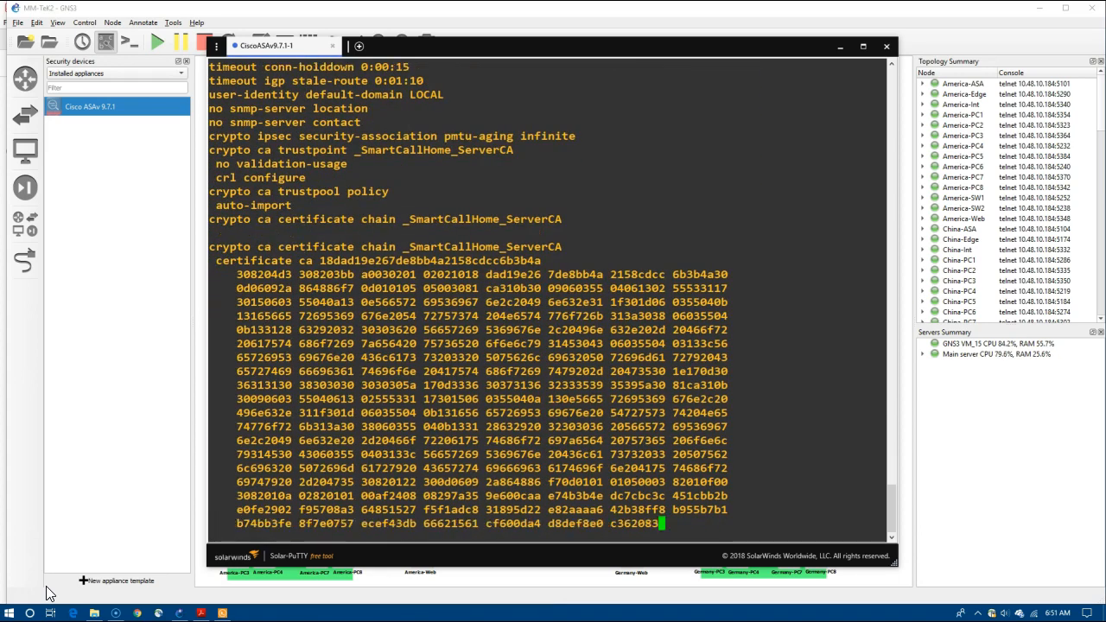
pyautogui.press('space')
pyautogui.press('space')
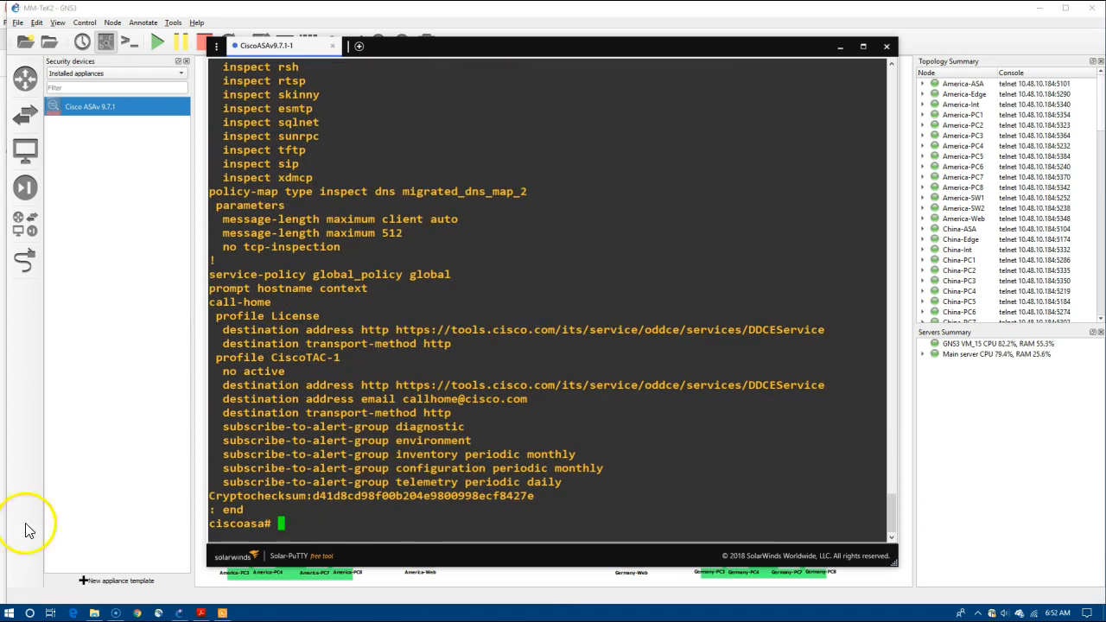
pyautogui.moveTo(890, 527); pyautogui.dragTo(914, 320)
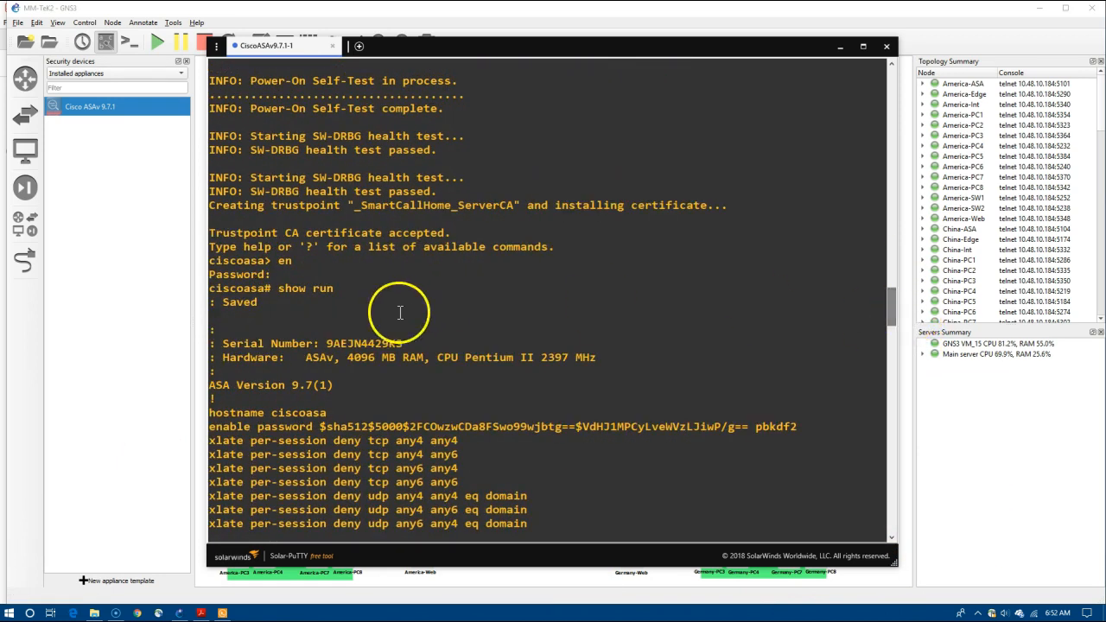
pyautogui.moveTo(209, 413); pyautogui.dragTo(486, 592)
# Finish the certificate text selection, then review and close the America-ASA configuration in Notepad.
pyautogui.moveTo(485, 592); pyautogui.dragTo(488, 592)
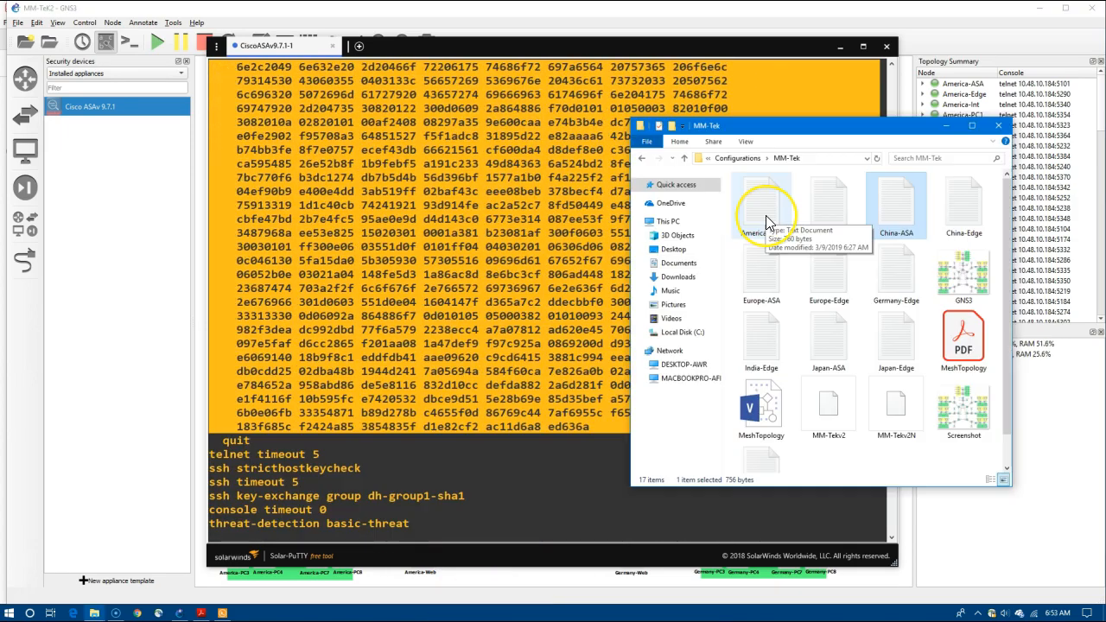
pyautogui.doubleClick(765, 215)
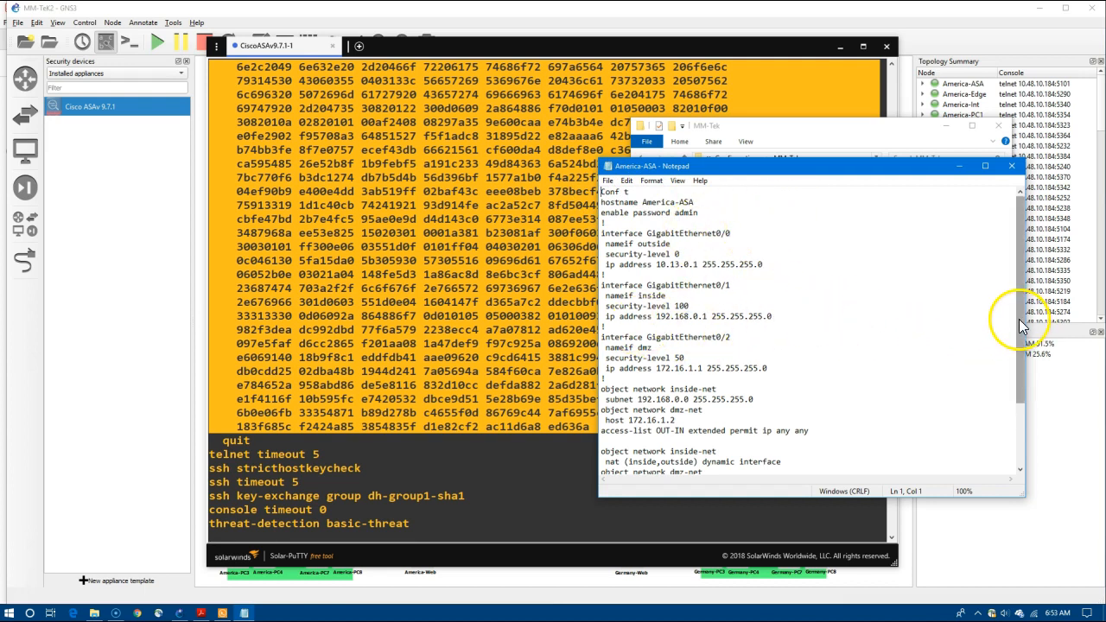
pyautogui.moveTo(1018, 318); pyautogui.dragTo(973, 189)
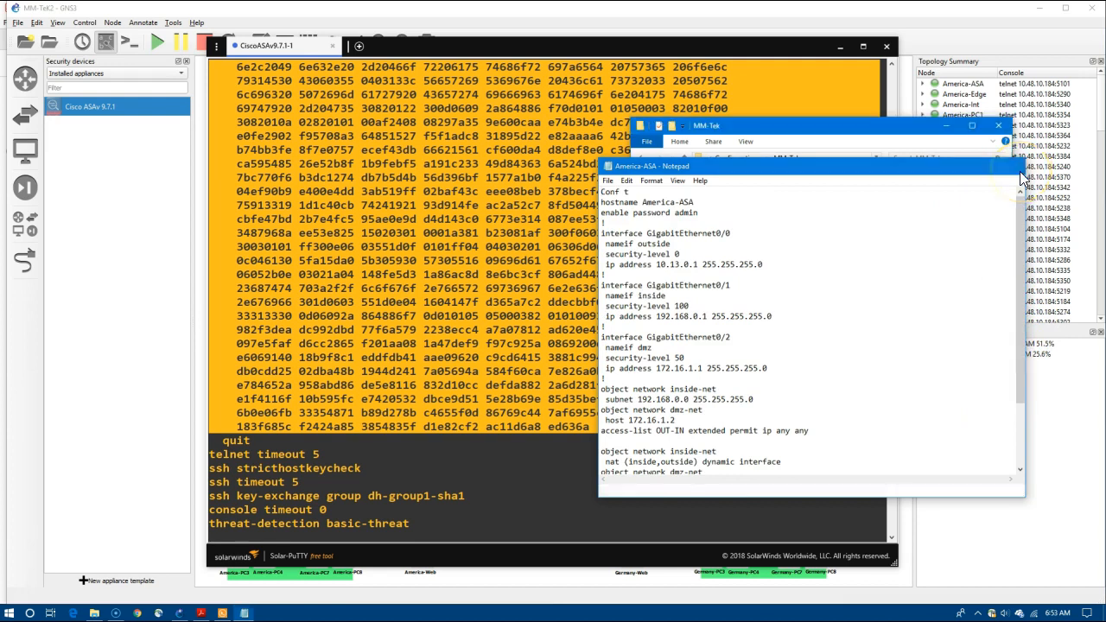
pyautogui.click(1019, 171)
# Open the Japan-Edge configuration and mark the 16 in its 10.16.0.2 address.
pyautogui.click(896, 337)
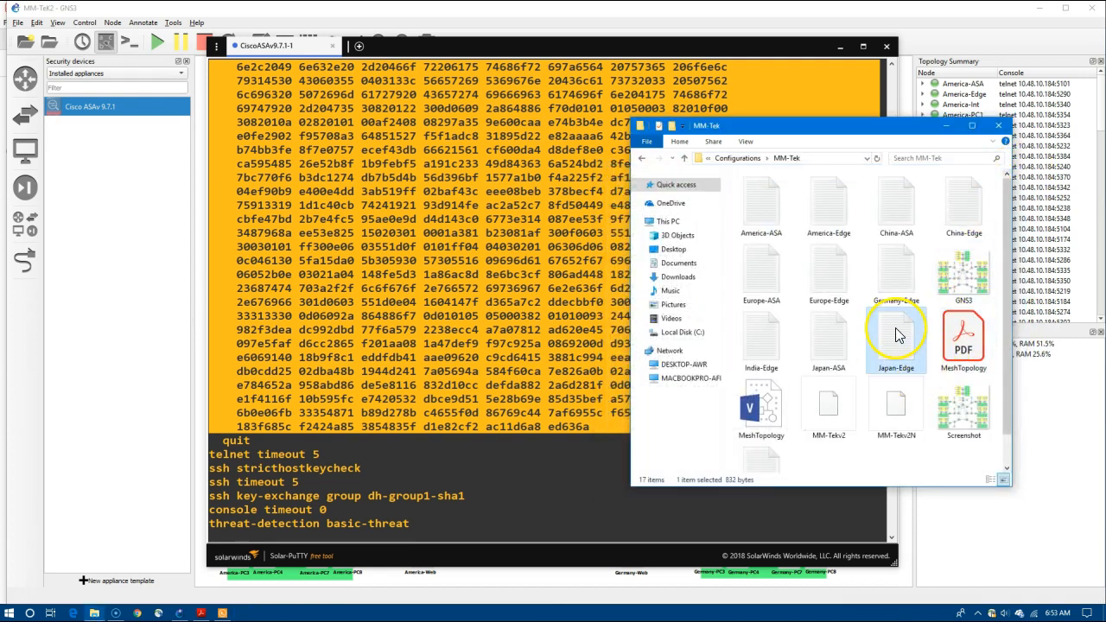
pyautogui.doubleClick(896, 328)
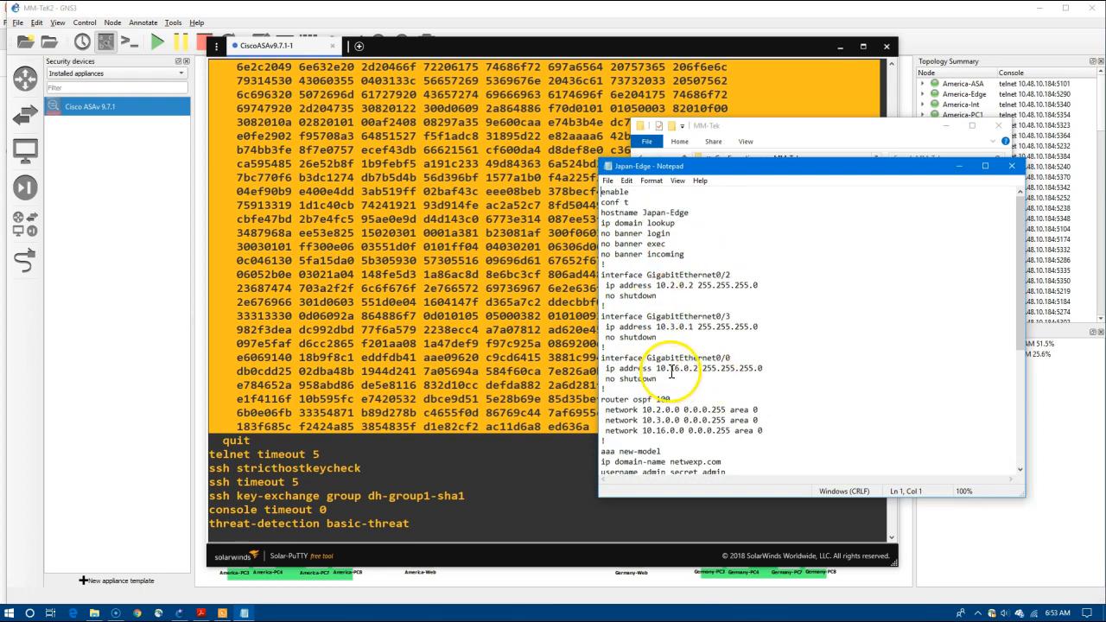
pyautogui.moveTo(672, 372); pyautogui.dragTo(680, 369)
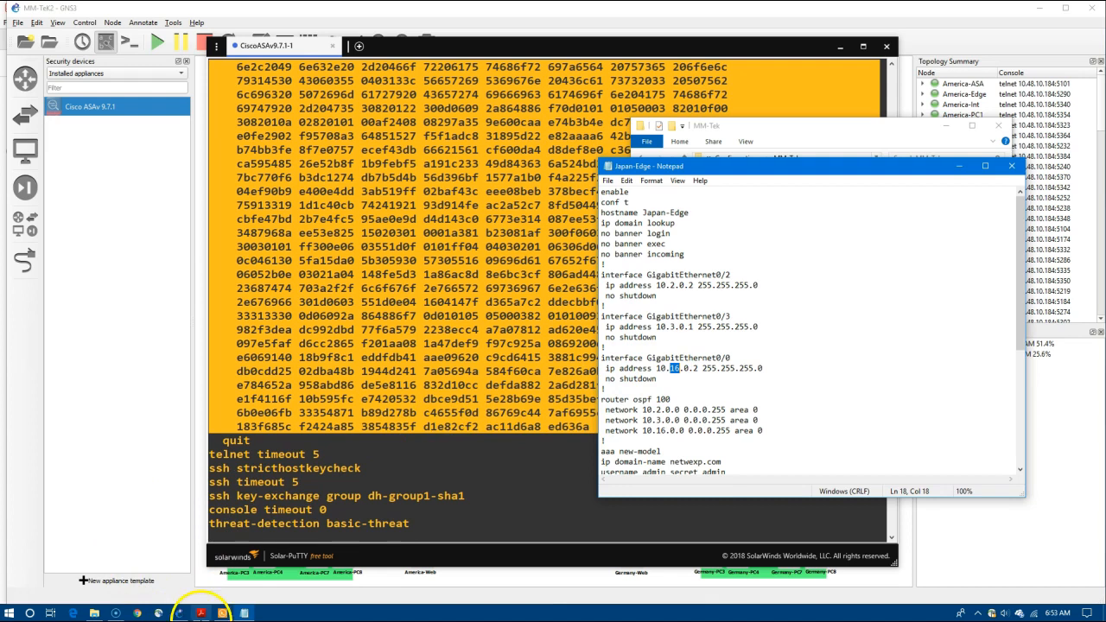
pyautogui.click(201, 612)
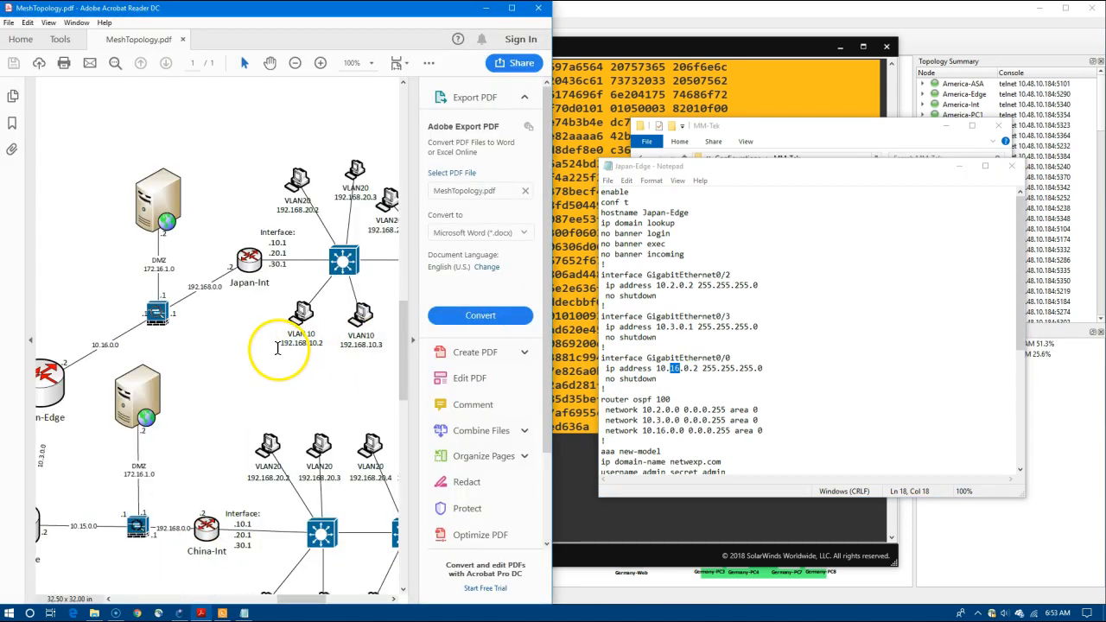
# Mark 192.168.10.2, the 172.16.1.0 DMZ subnet and the 10.16.0.0 link in the diagram.
pyautogui.moveTo(284, 342); pyautogui.dragTo(325, 343)
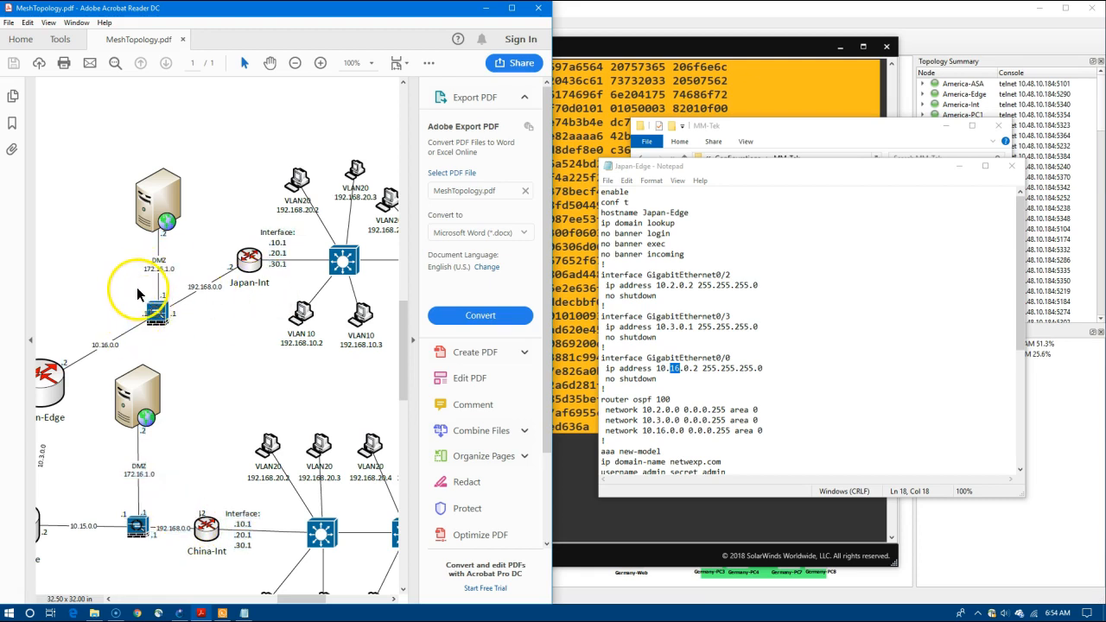
pyautogui.moveTo(142, 269); pyautogui.dragTo(173, 267)
pyautogui.click(134, 314)
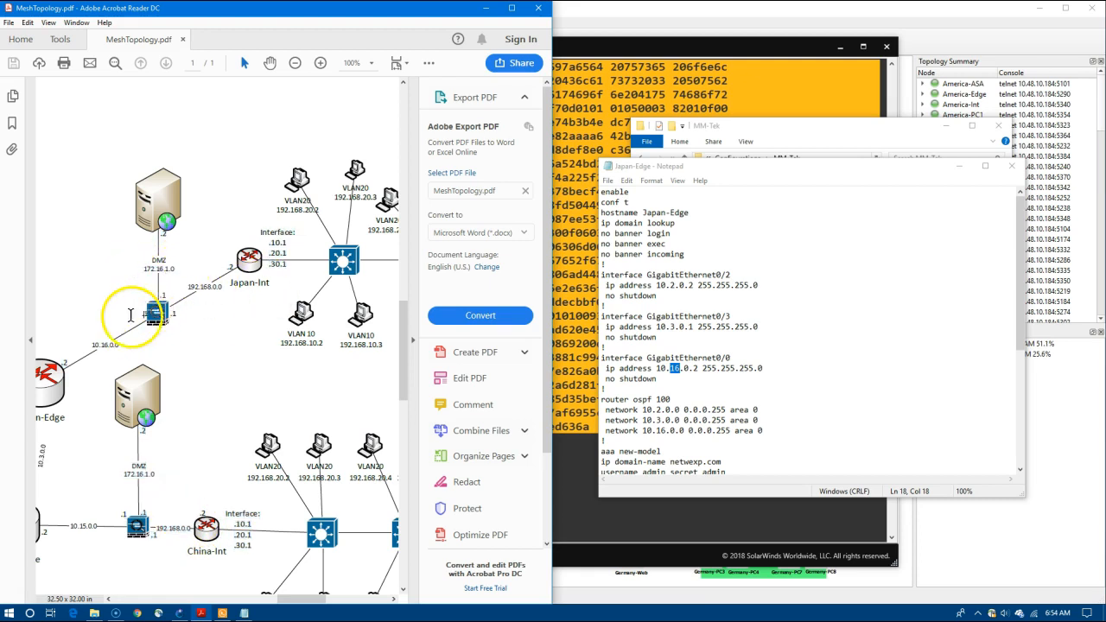
pyautogui.moveTo(93, 344); pyautogui.dragTo(132, 352)
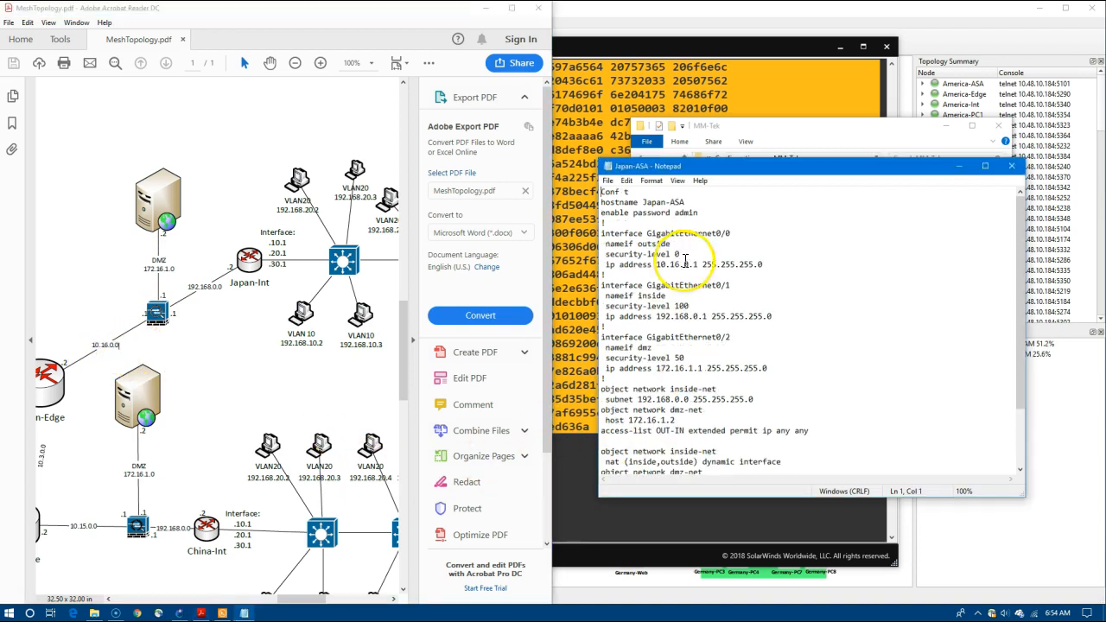
# Check the Japan-ASA addresses 10.16.0.1, NAT 10.16.0.3 and next hop 10.16.0.2, then close it.
pyautogui.moveTo(669, 266); pyautogui.dragTo(680, 266)
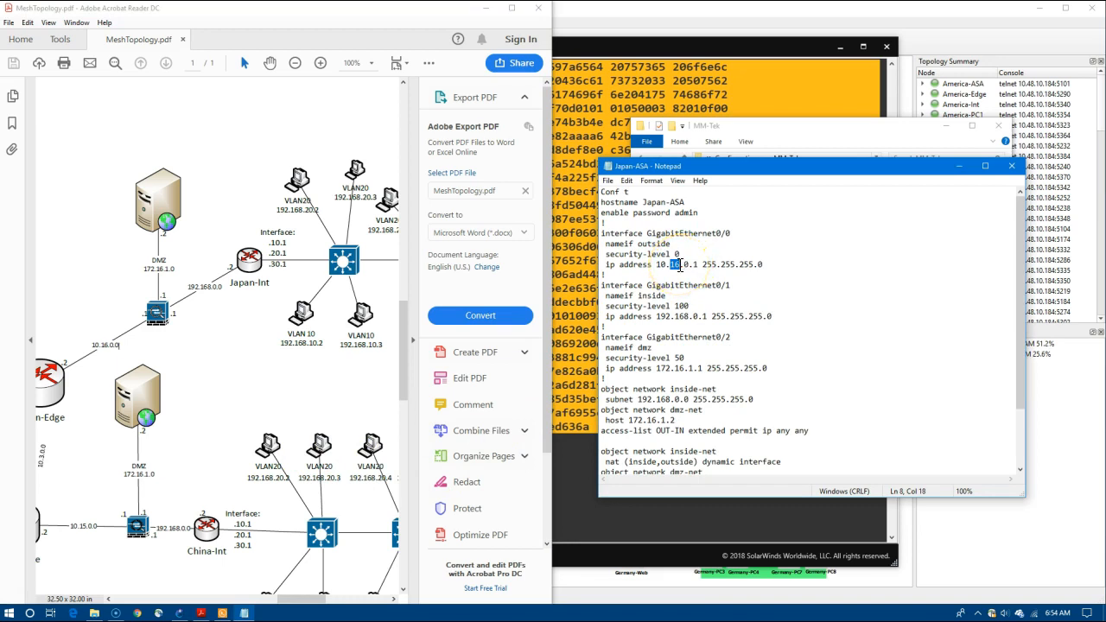
pyautogui.moveTo(1018, 353); pyautogui.dragTo(1014, 423)
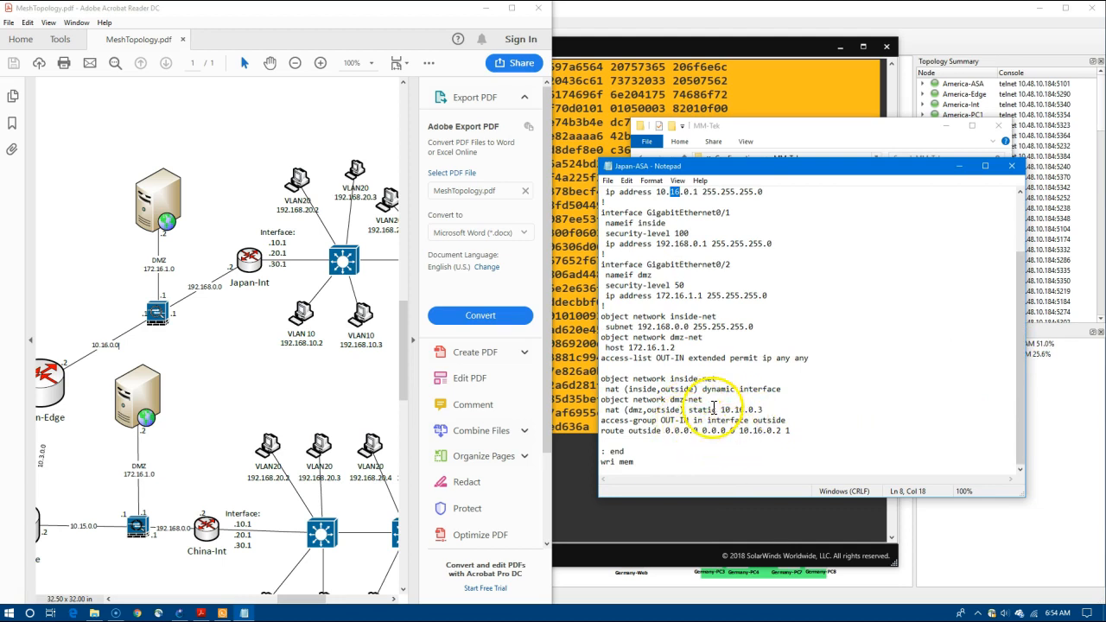
pyautogui.moveTo(689, 409); pyautogui.dragTo(775, 408)
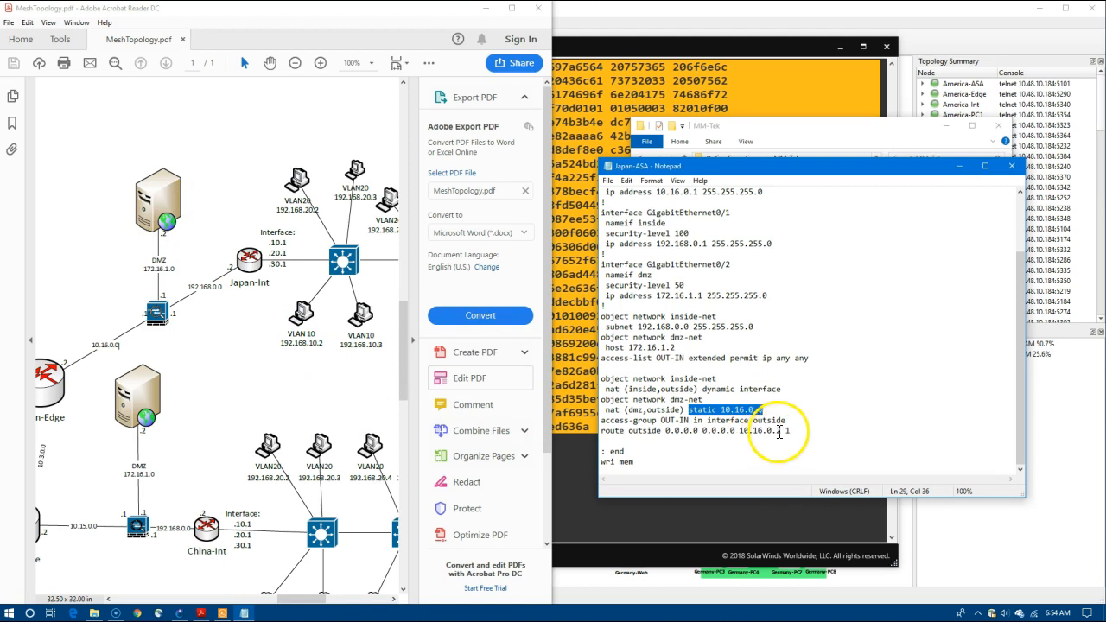
pyautogui.moveTo(788, 431); pyautogui.dragTo(745, 430)
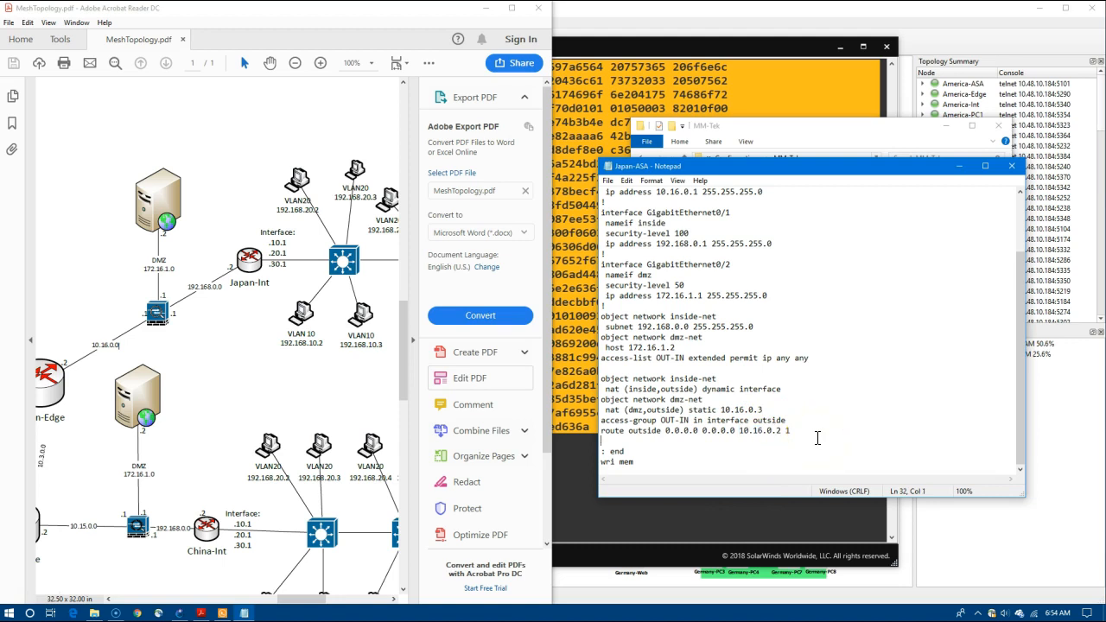
pyautogui.click(1011, 166)
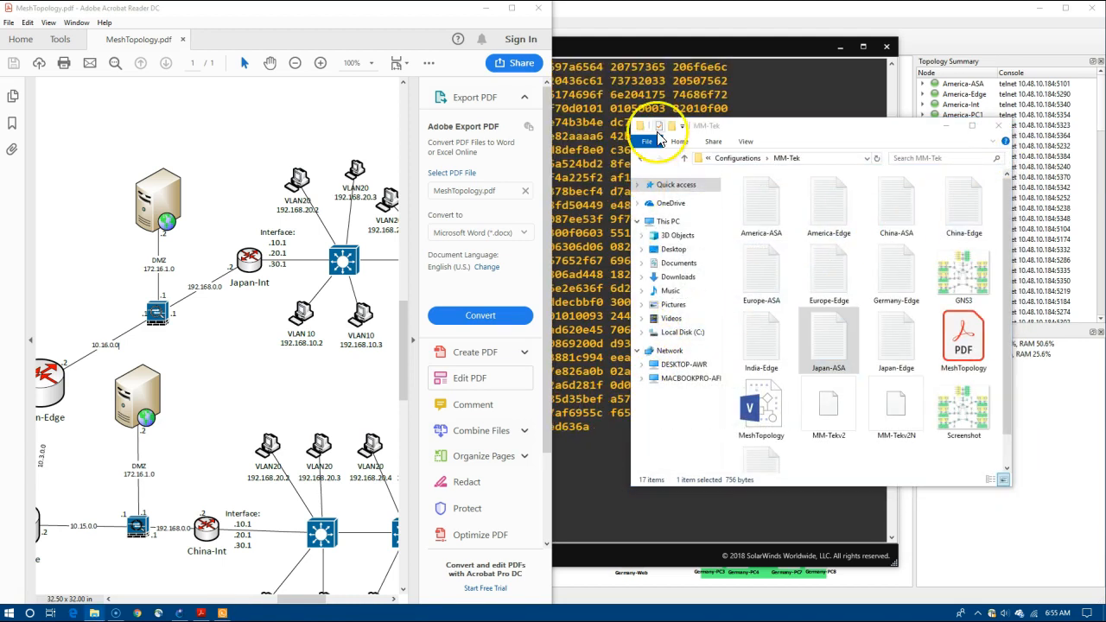
# Open the Japan-ASA configuration file in Notepad and select all of its text.
pyautogui.click(663, 39)
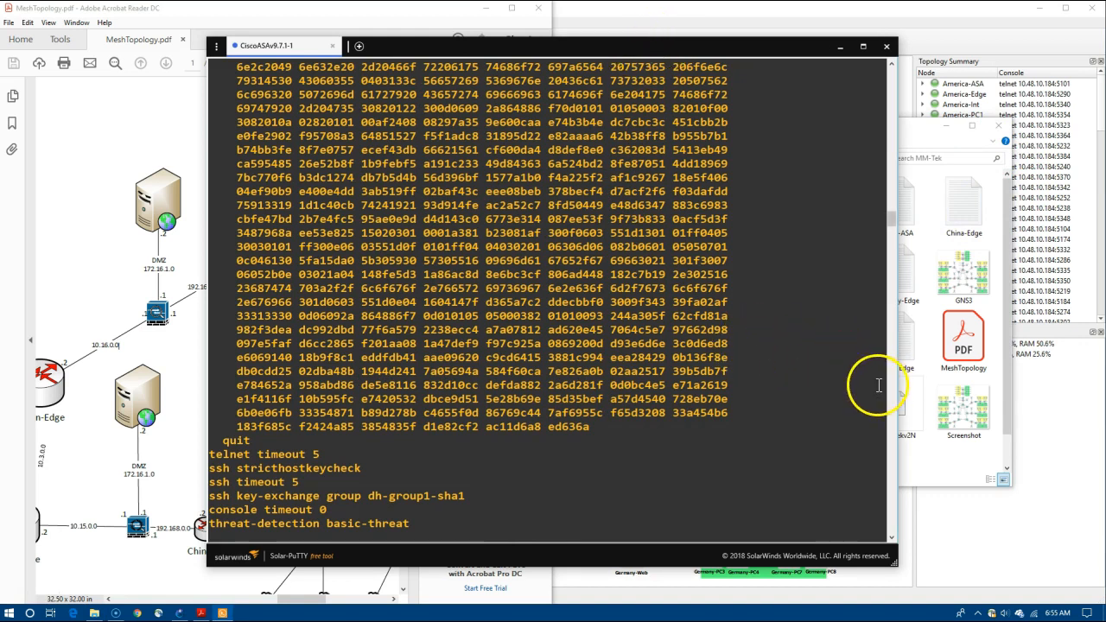
pyautogui.click(922, 453)
pyautogui.doubleClick(829, 354)
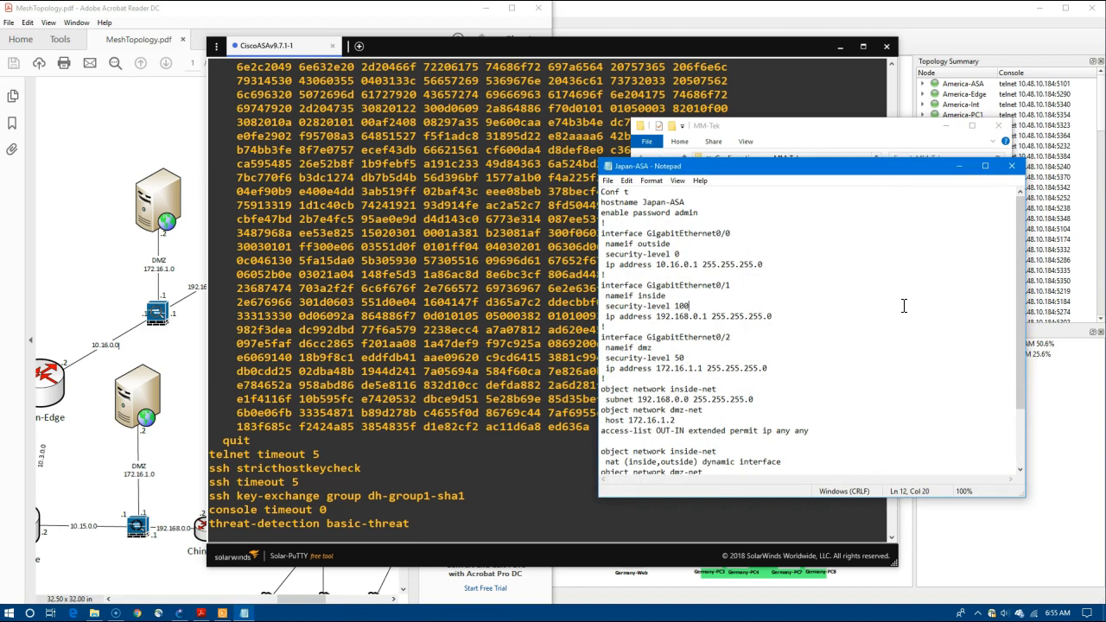
pyautogui.hotkey('ctrl', 'a')
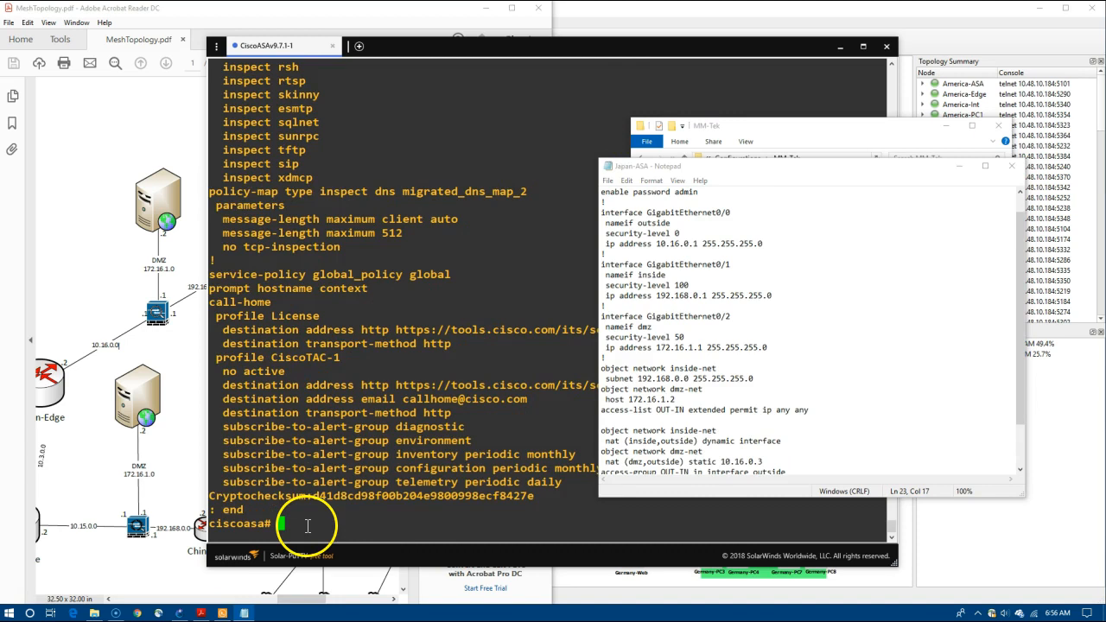
# Paste it into the ASAv console, save with wri mem (7513 bytes), and close the terminal.
pyautogui.rightClick(307, 526)
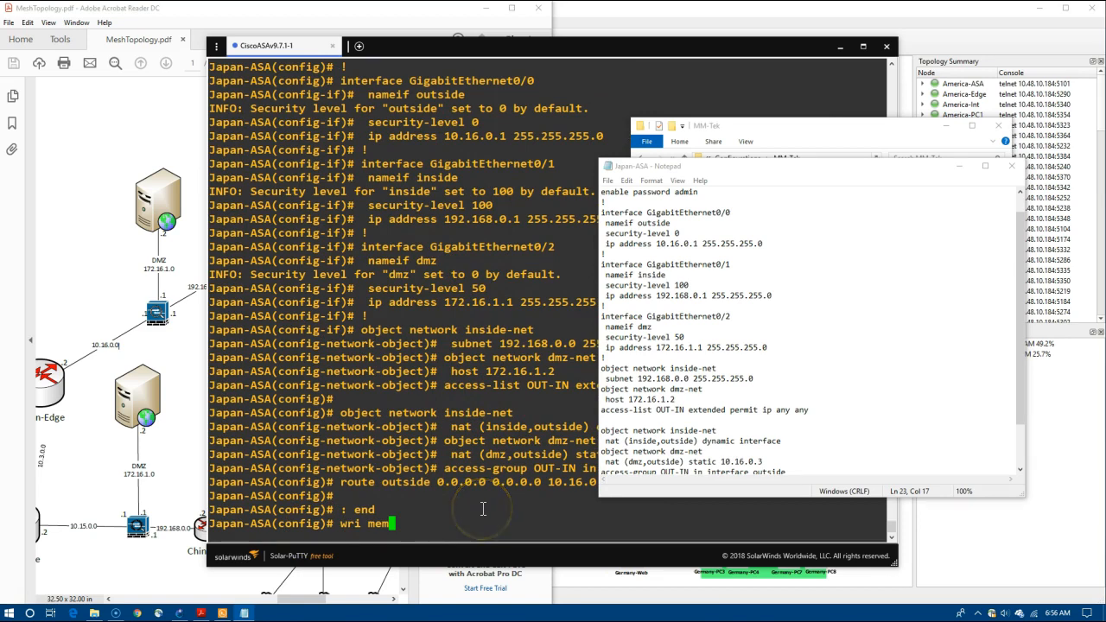
pyautogui.press('Return')
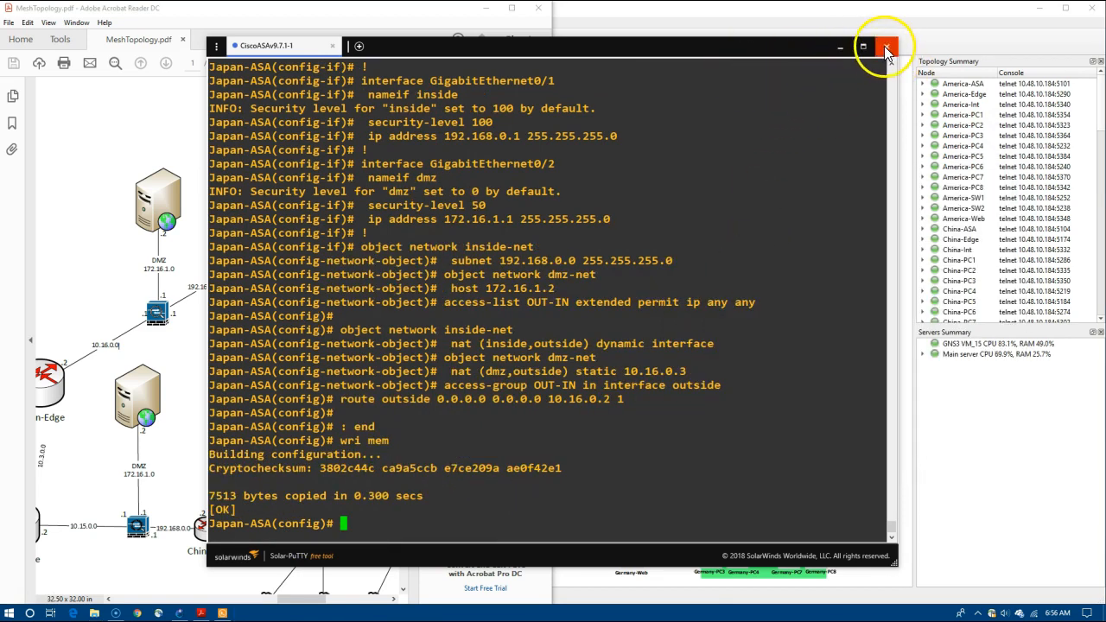
pyautogui.click(885, 49)
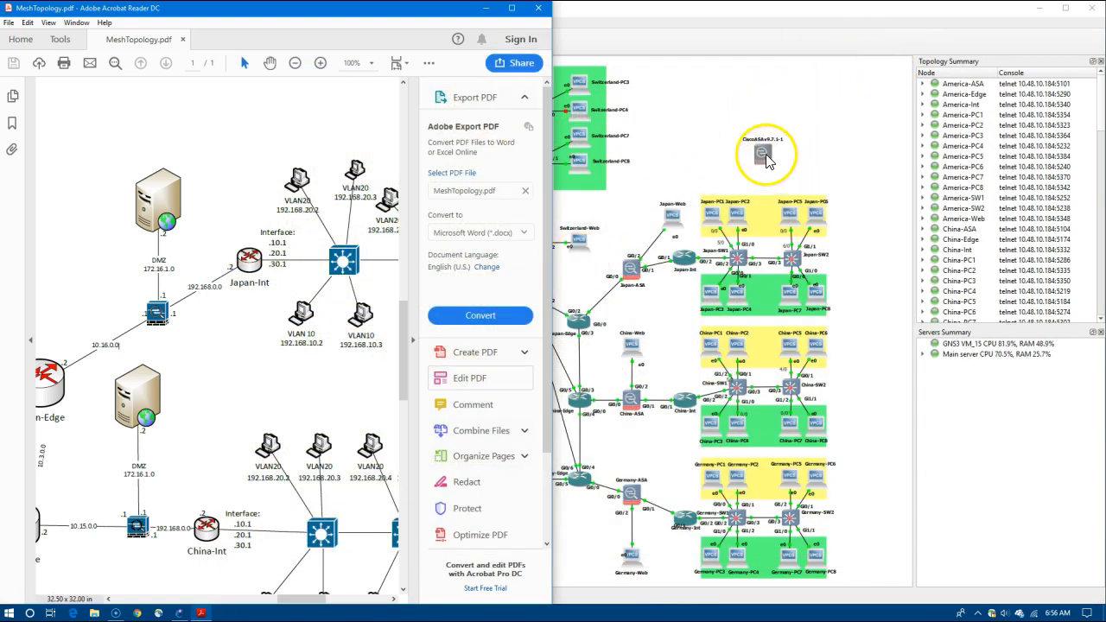
# Delete the unused CiscoASAv node and list all device types.
pyautogui.rightClick(766, 161)
pyautogui.click(799, 359)
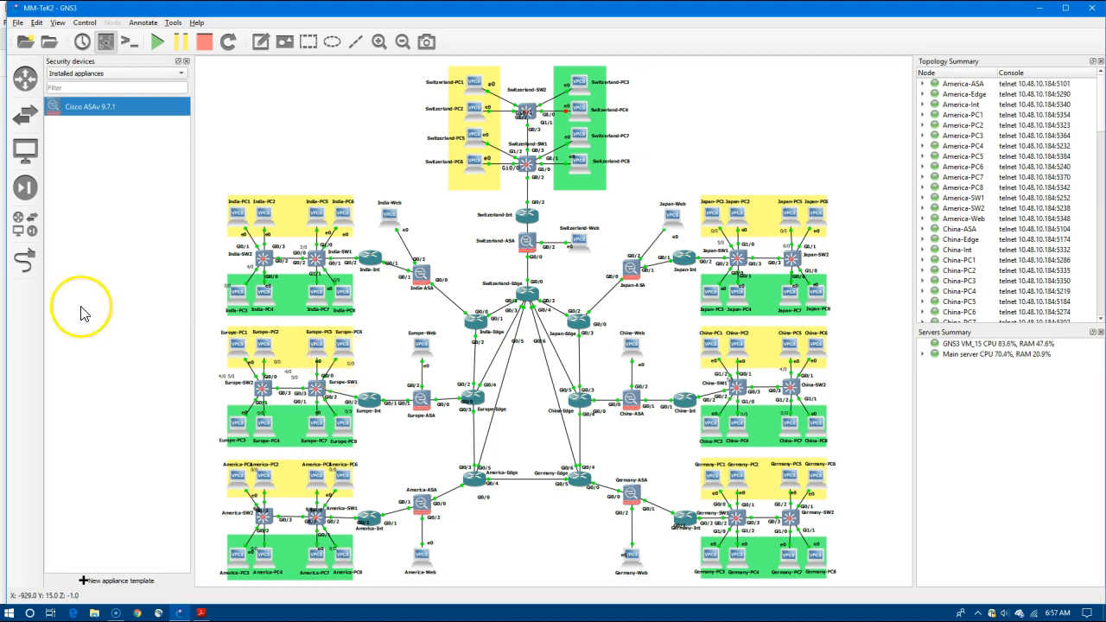
pyautogui.click(33, 226)
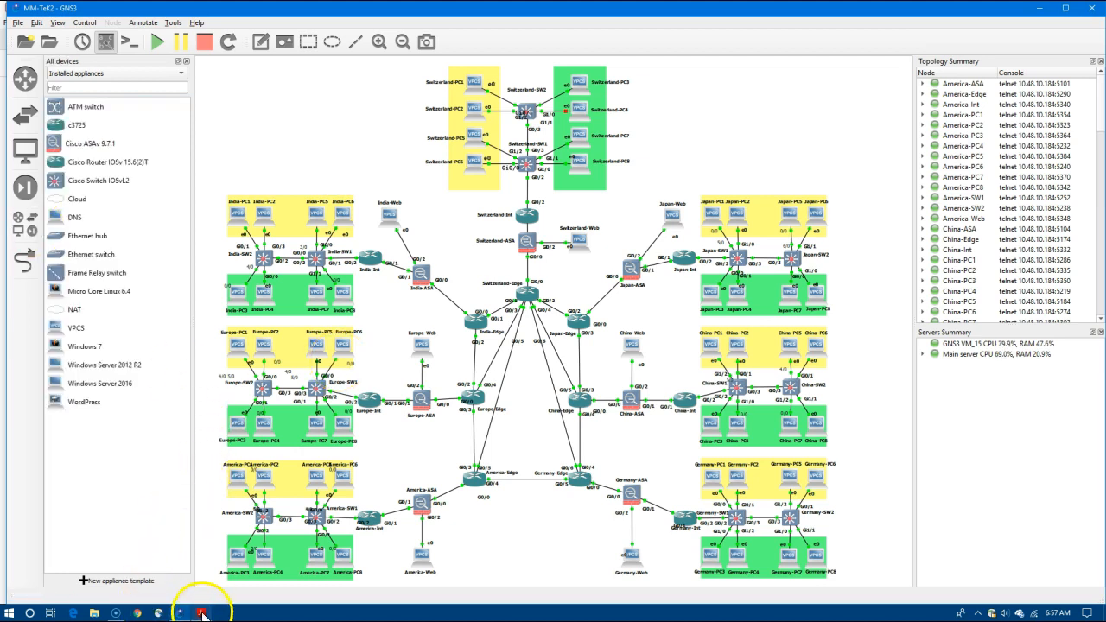
# Review the Japan and China VLAN layouts in MeshTopology.pdf, then return to GNS3.
pyautogui.click(201, 612)
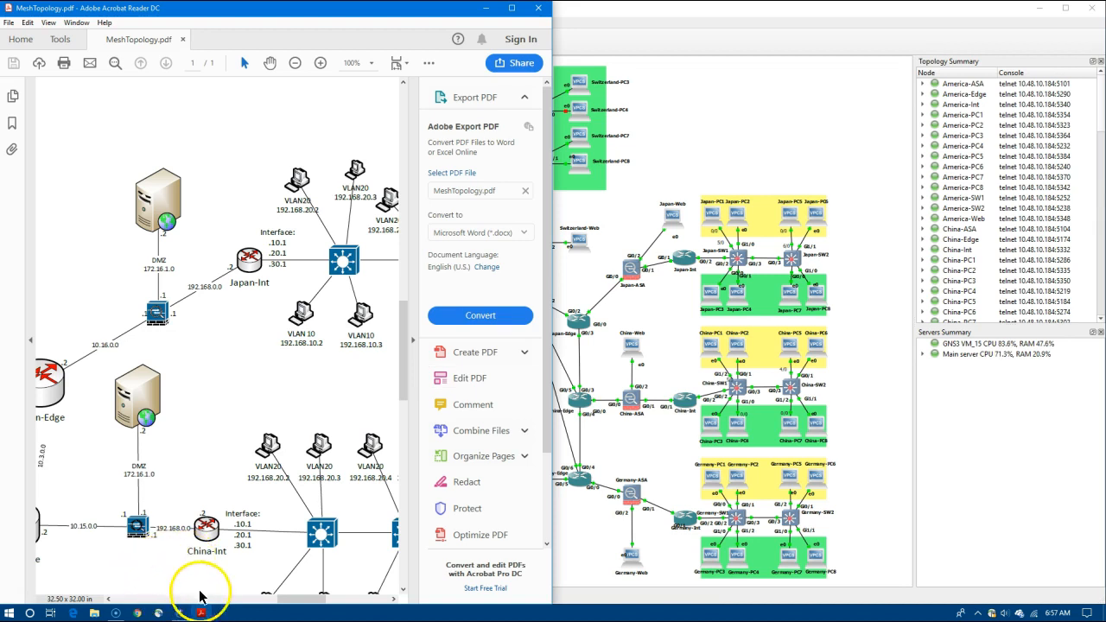
pyautogui.moveTo(297, 599); pyautogui.dragTo(335, 605)
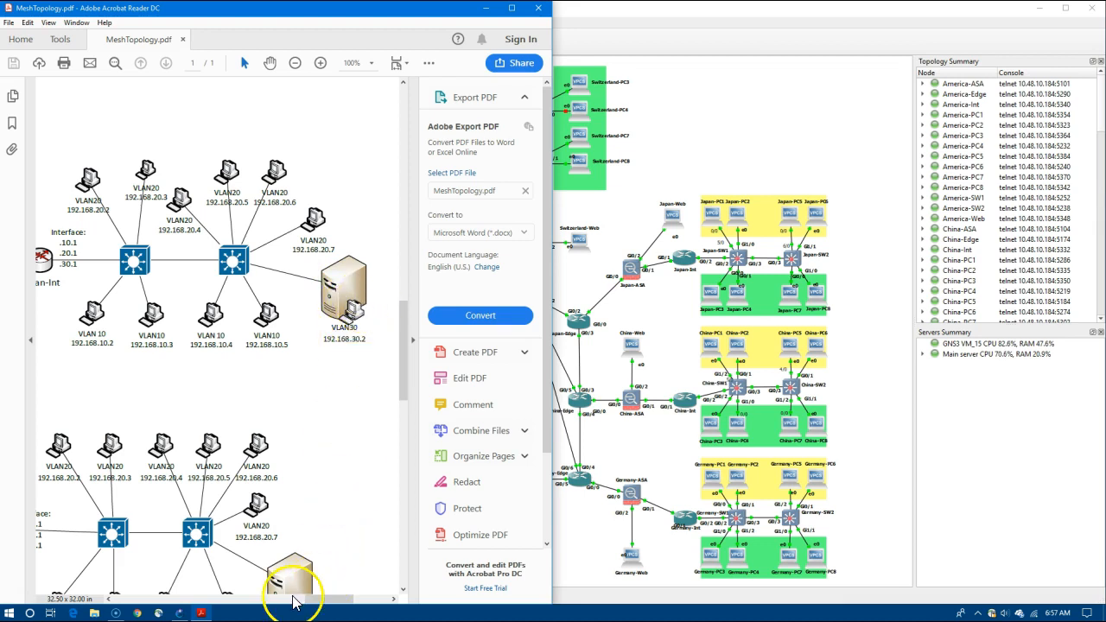
pyautogui.click(679, 124)
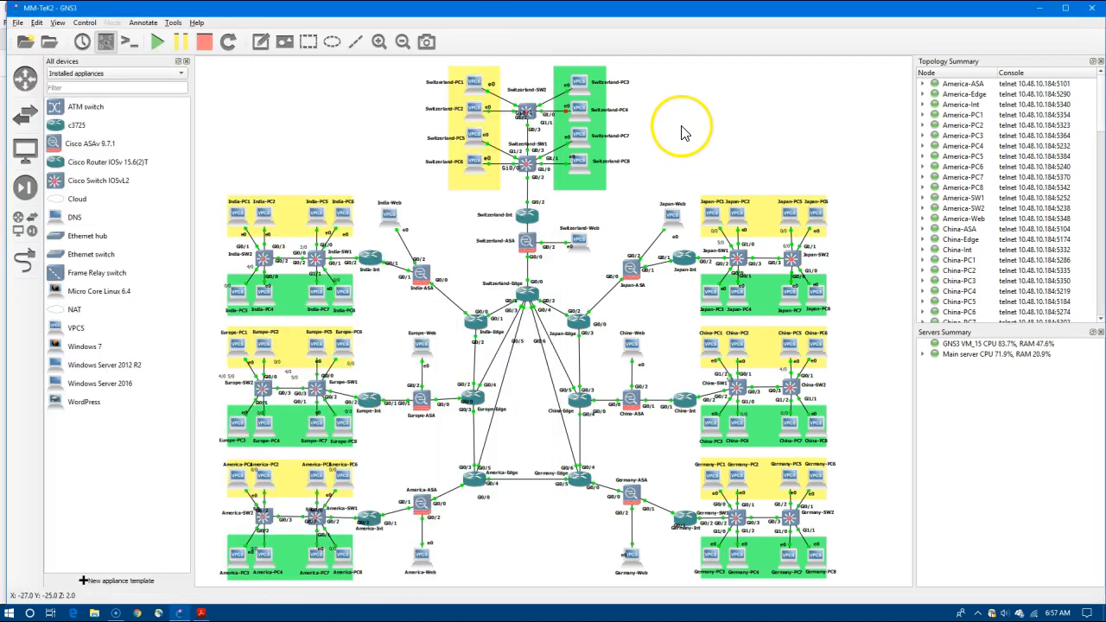
# Place a Windows 7 machine above India-SW1 and begin adding a Windows Server 2012 R2 node.
pyautogui.click(208, 387)
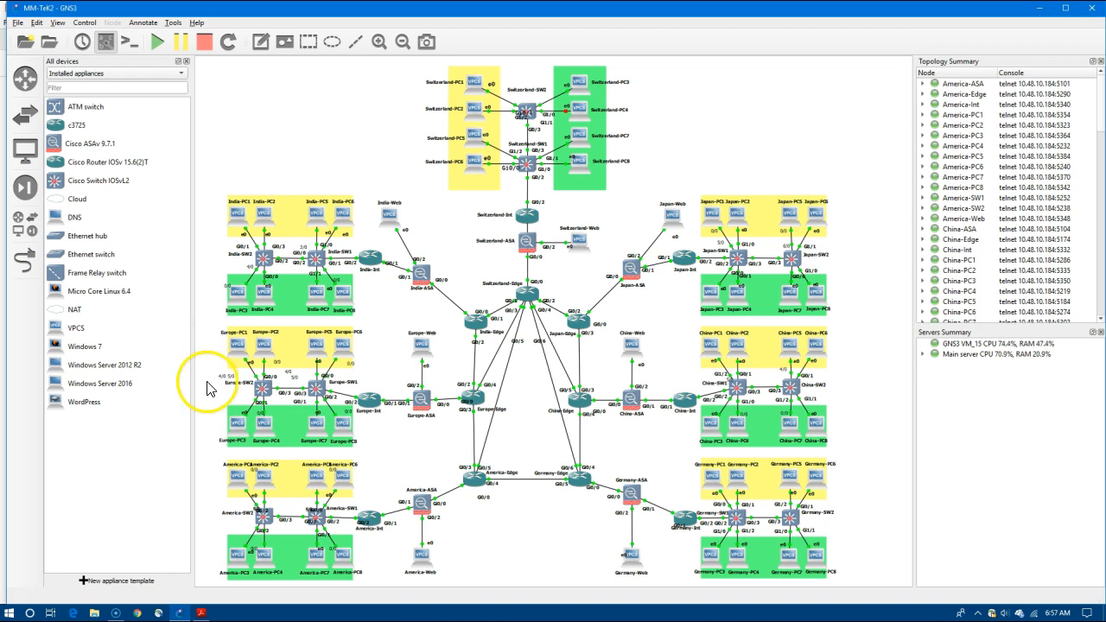
pyautogui.click(104, 351)
pyautogui.moveTo(105, 352); pyautogui.dragTo(287, 221)
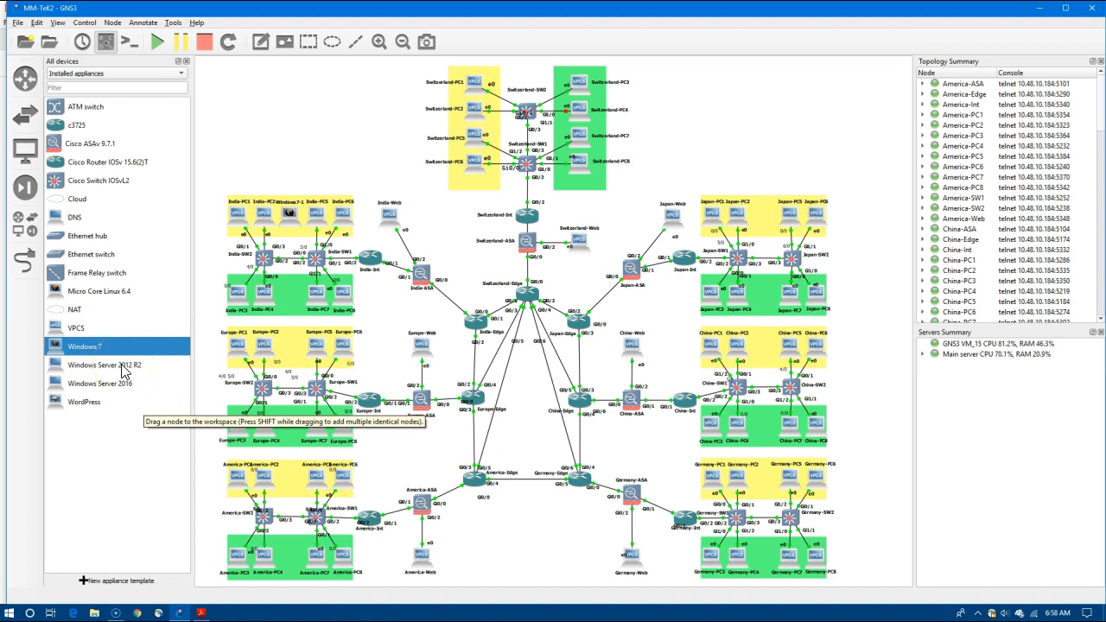
pyautogui.moveTo(123, 371); pyautogui.dragTo(219, 271)
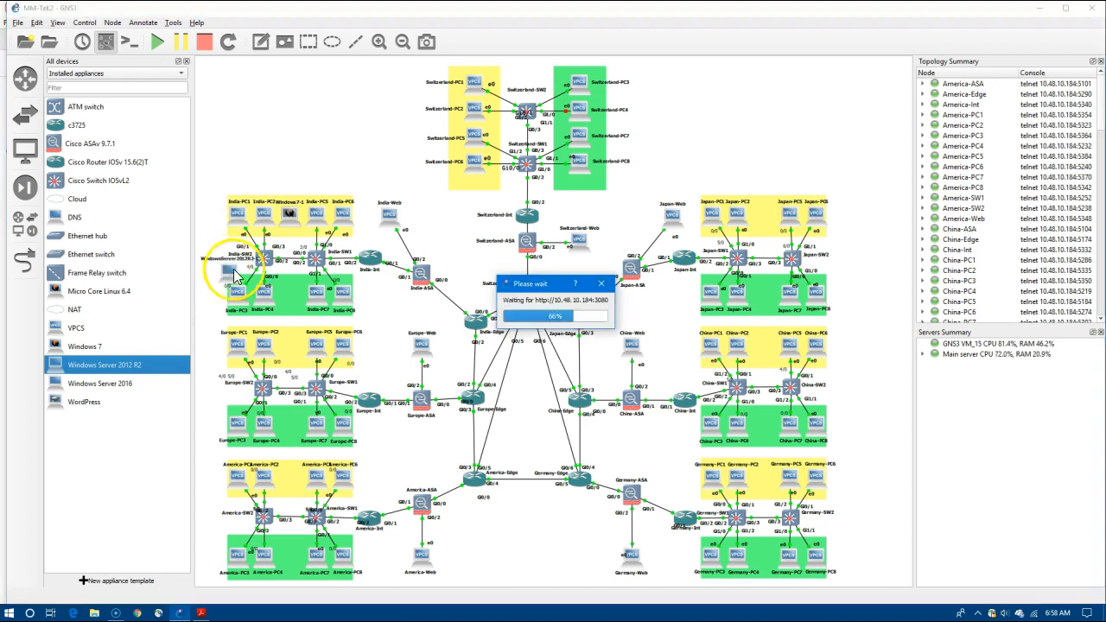
# Cable the Windows 7 machine's NIC to India-SW1 port Gi1/2.
pyautogui.click(157, 42)
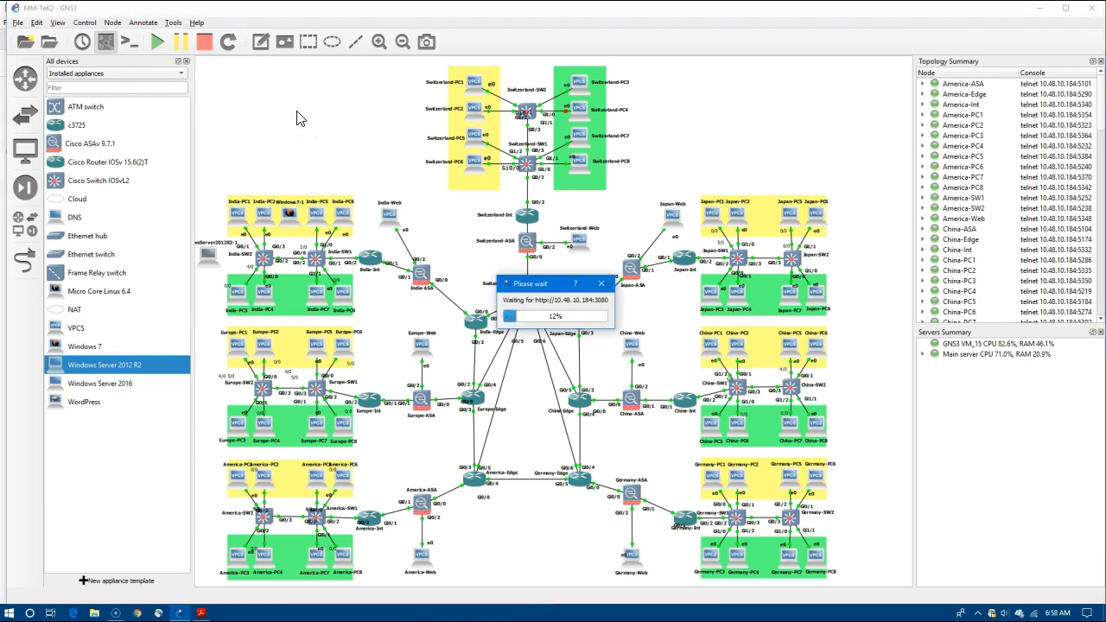
pyautogui.click(17, 261)
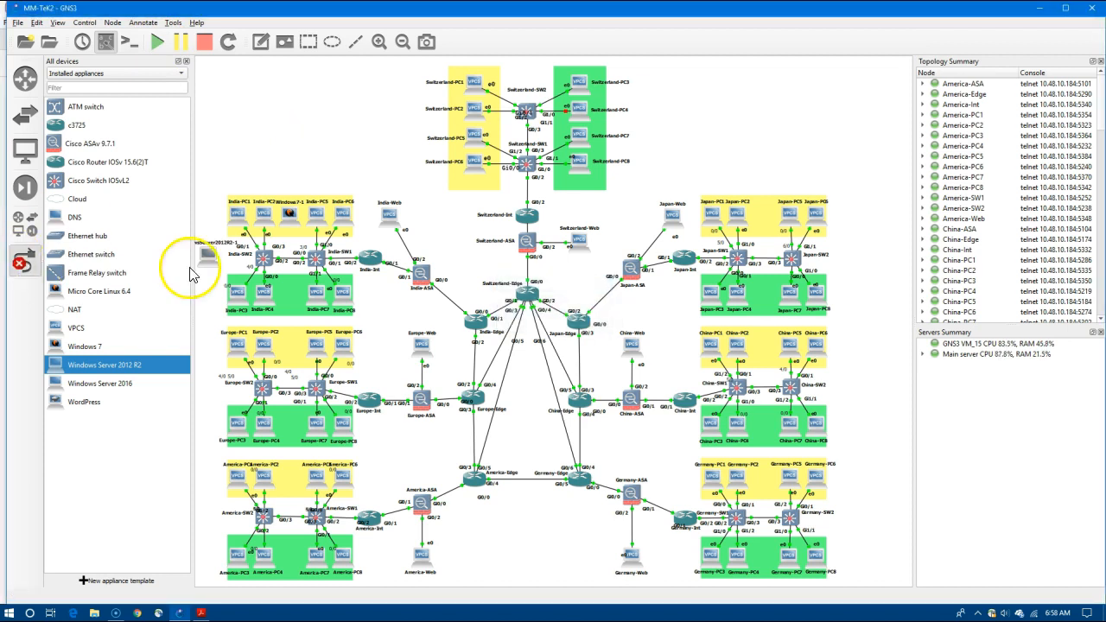
pyautogui.click(291, 223)
pyautogui.click(304, 228)
pyautogui.click(317, 256)
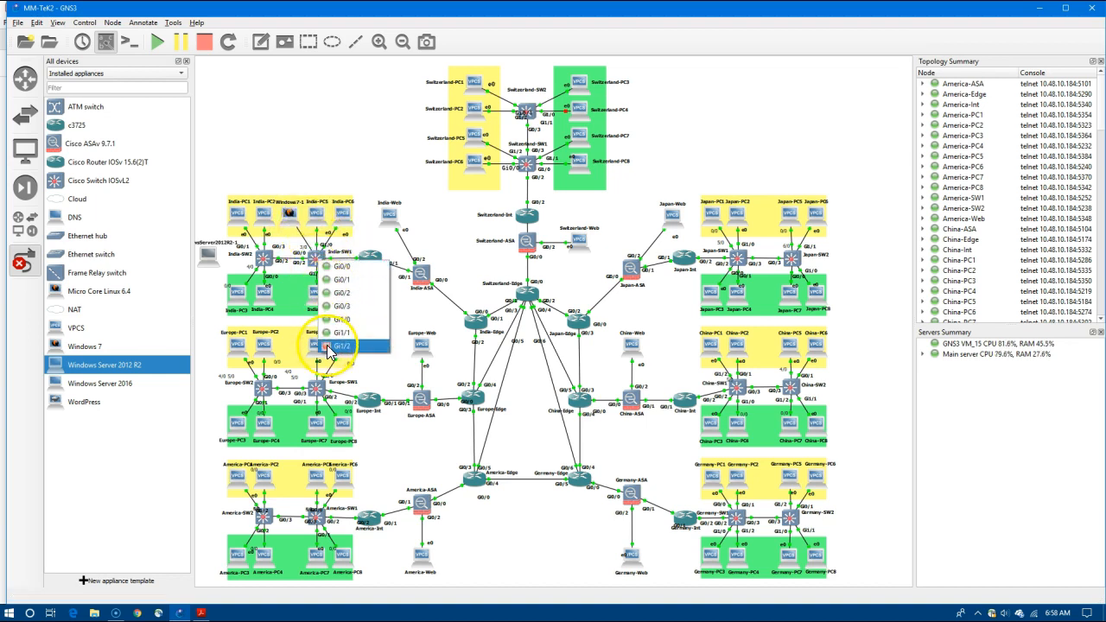
pyautogui.click(328, 346)
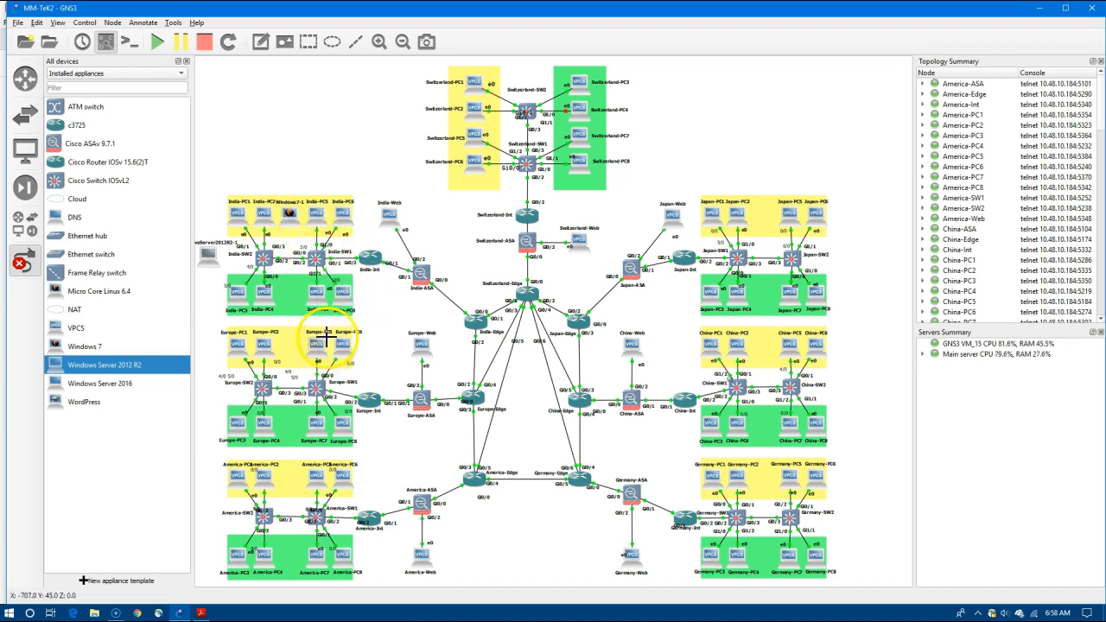
# Link the Windows Server 2012 R2 node's NIC1 to India-SW2.
pyautogui.click(211, 252)
pyautogui.click(226, 261)
pyautogui.click(264, 256)
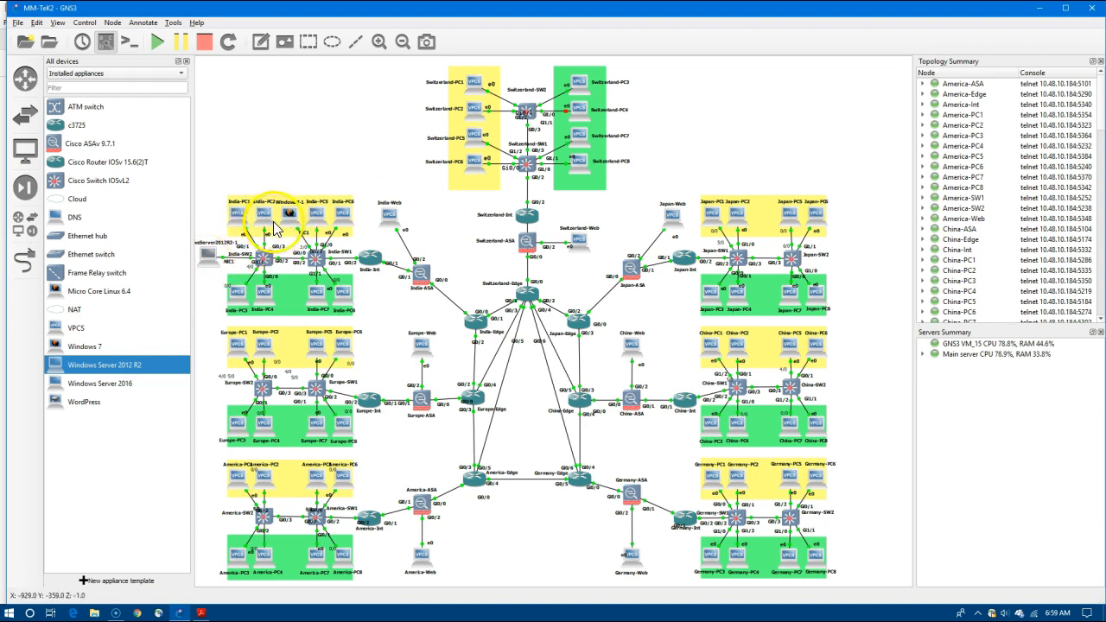
# Open the Windows7-1 console, confirm Windows is starting, and minimize the viewer.
pyautogui.rightClick(289, 214)
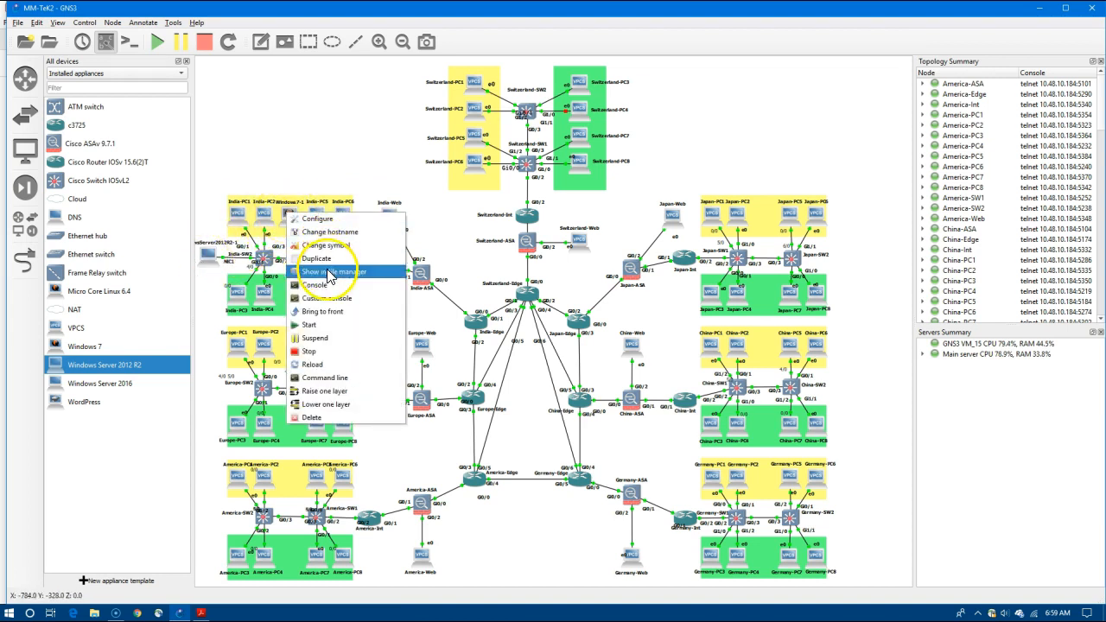
pyautogui.click(310, 284)
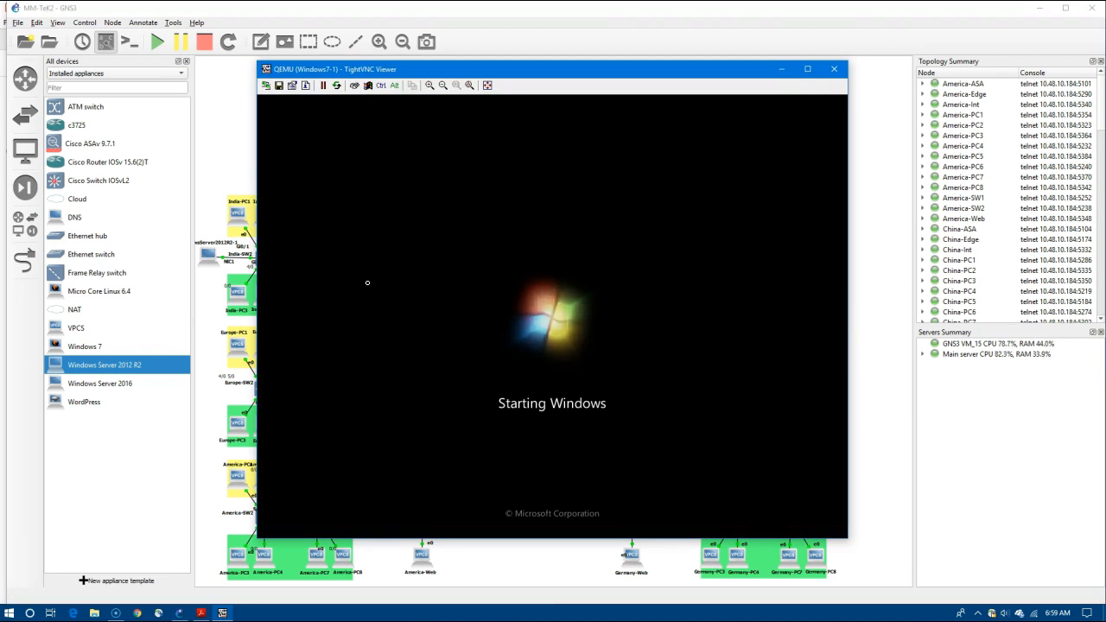
pyautogui.click(521, 513)
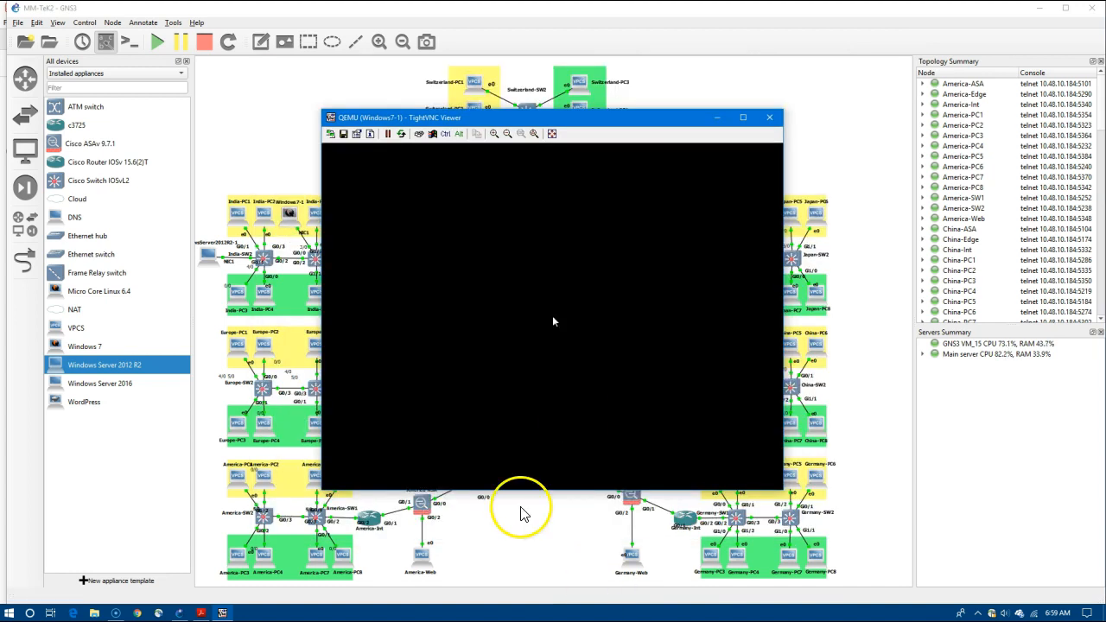
pyautogui.click(717, 117)
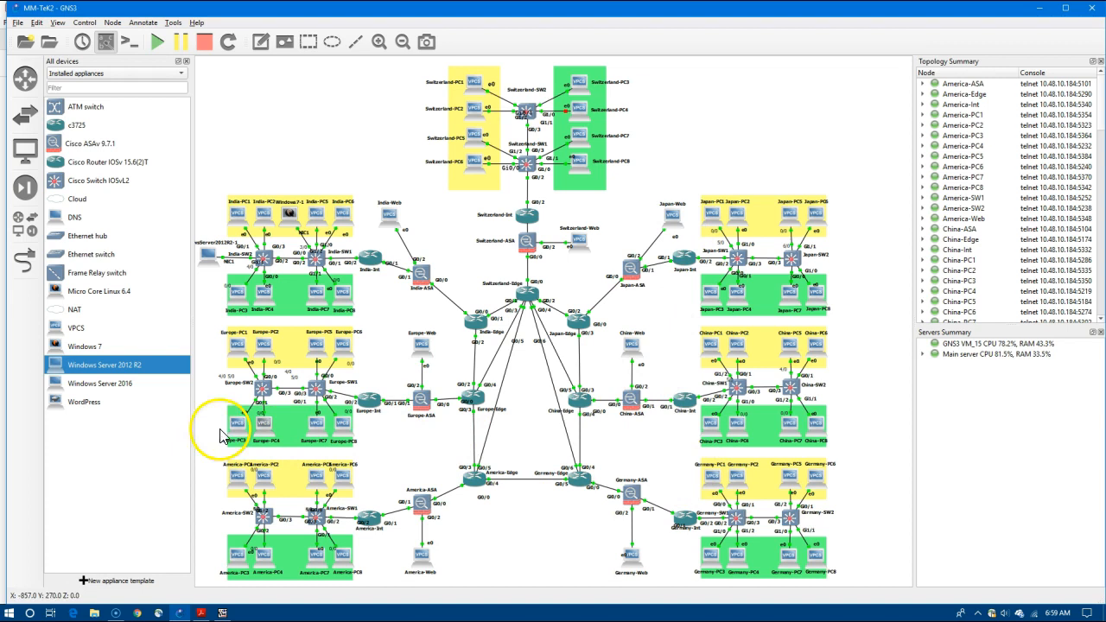
# Place a second Windows Server 2012 R2 at top right with a NAT-1 cloud on the Main server beside it.
pyautogui.moveTo(97, 364); pyautogui.dragTo(824, 136)
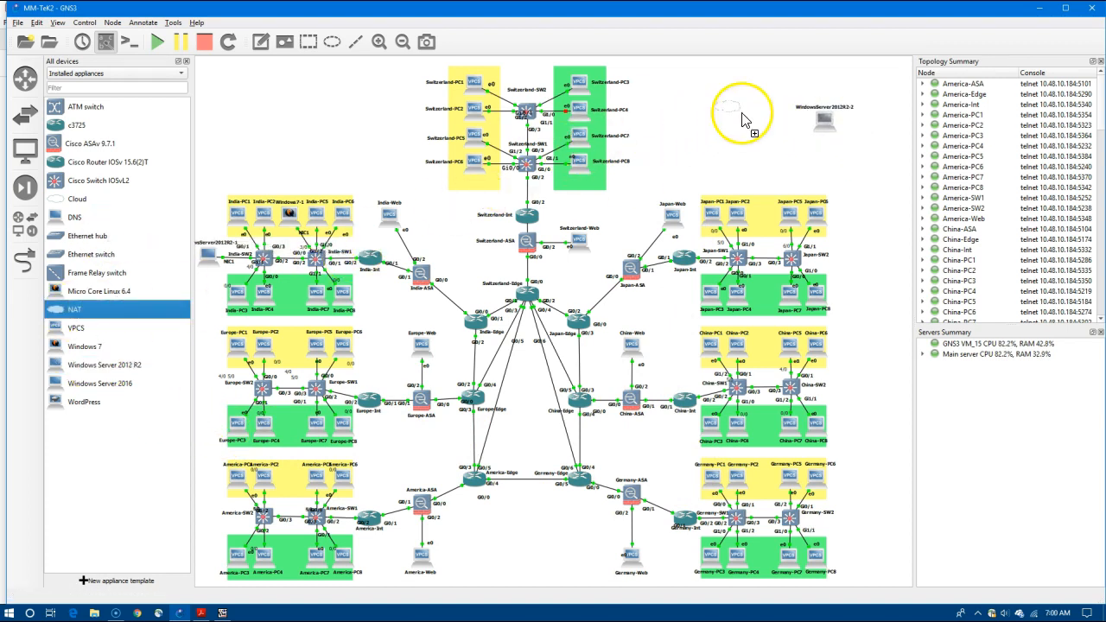
pyautogui.moveTo(742, 113); pyautogui.dragTo(742, 114)
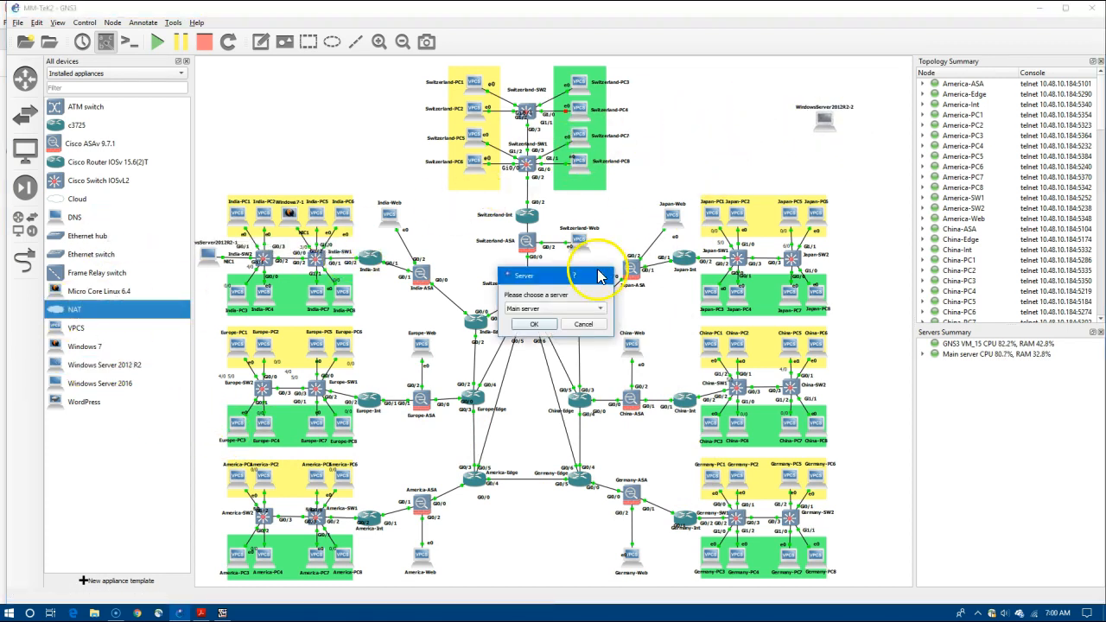
pyautogui.click(533, 325)
pyautogui.moveTo(743, 121)
pyautogui.mouseDown()
pyautogui.moveTo(735, 136)
pyautogui.moveTo(782, 132)
pyautogui.moveTo(759, 128)
pyautogui.mouseUp()
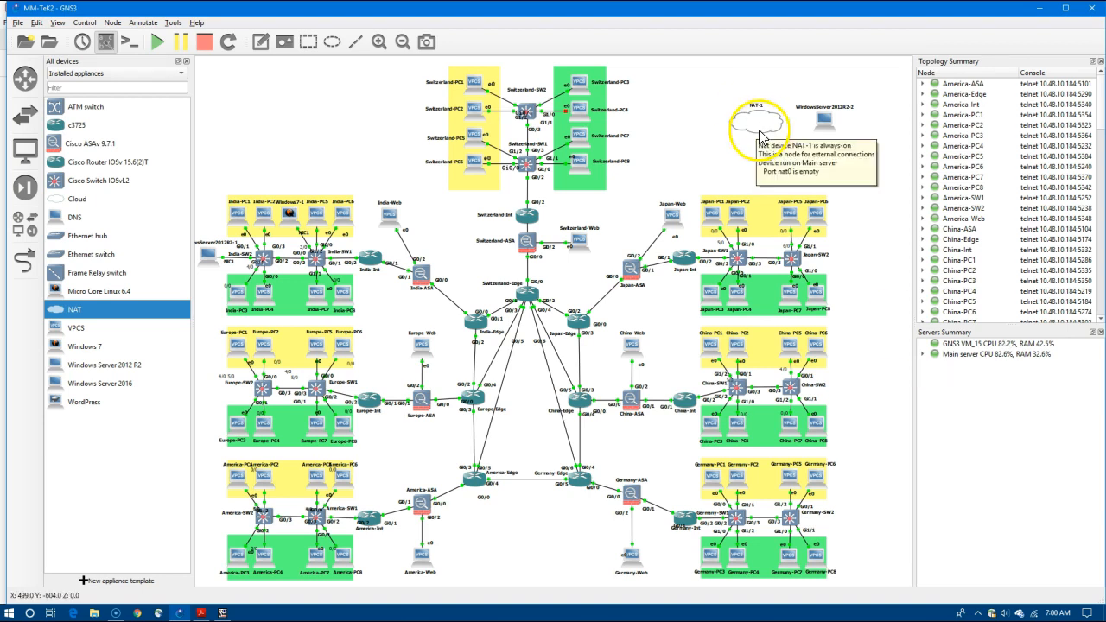
pyautogui.click(25, 259)
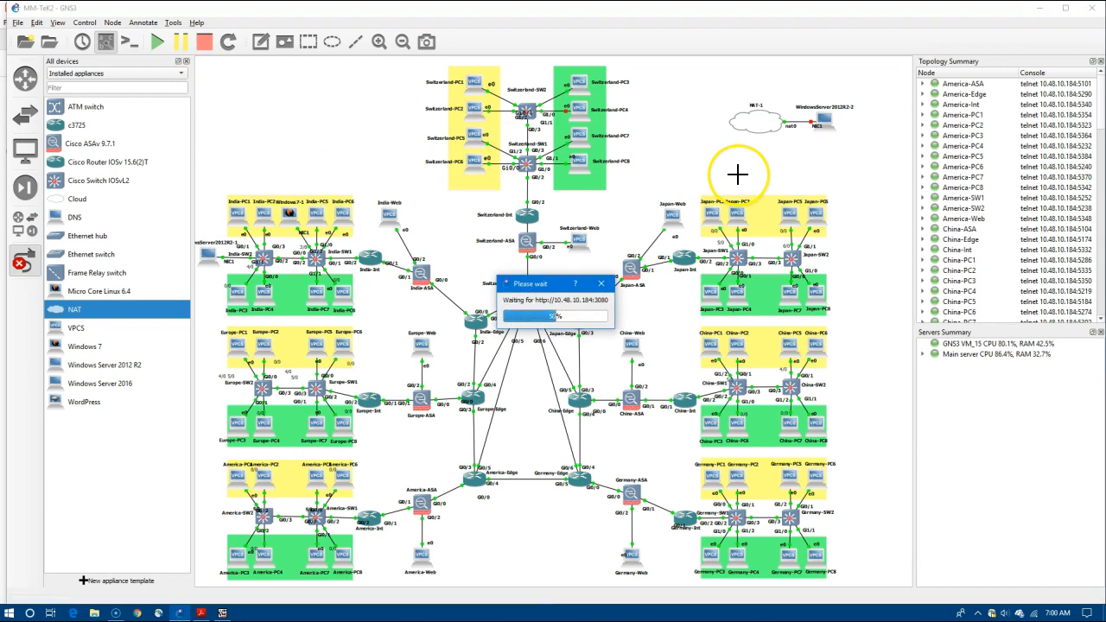
# Open WindowsServer2012R2-2's console and wait for setup's United States/English Settings page.
pyautogui.rightClick(830, 127)
pyautogui.click(864, 198)
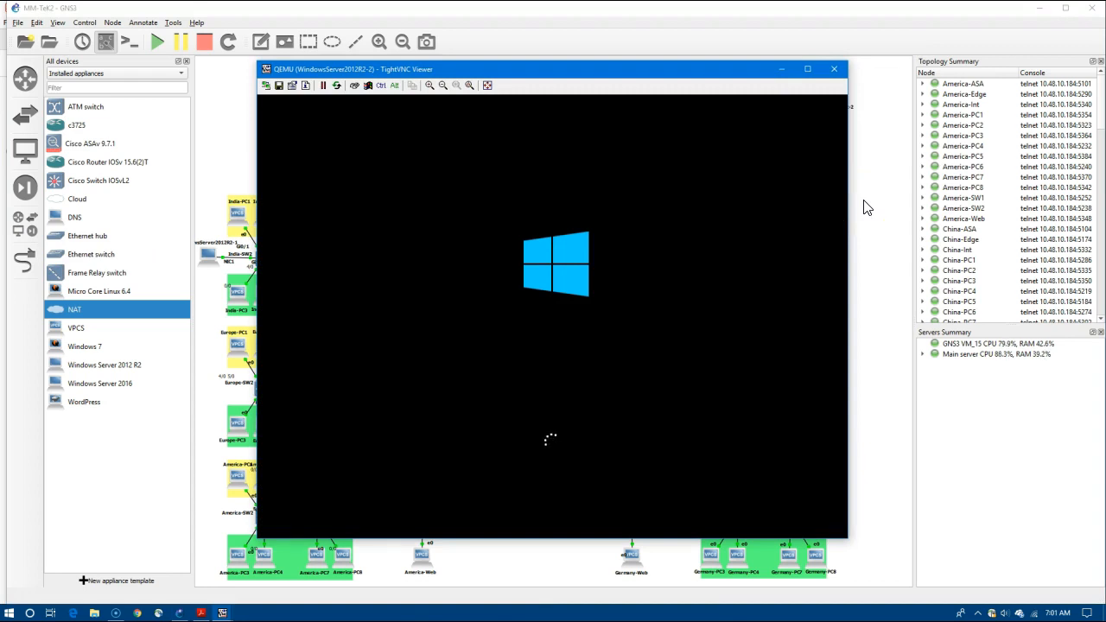
pyautogui.click(854, 203)
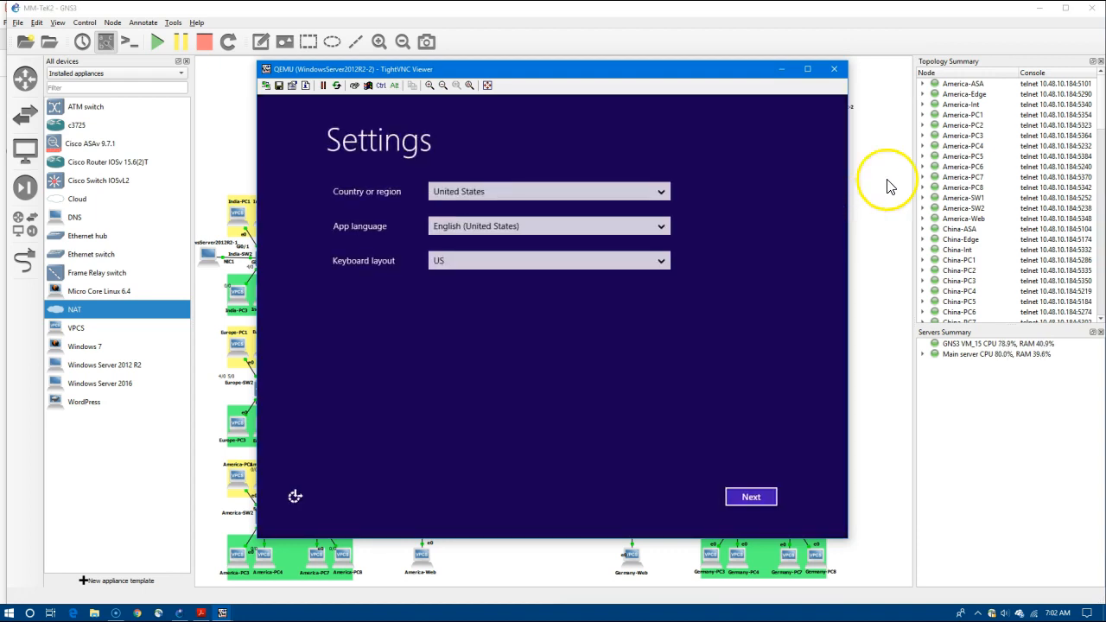
# Accept the default region settings and license terms, then set and confirm the Administrator password.
pyautogui.click(764, 508)
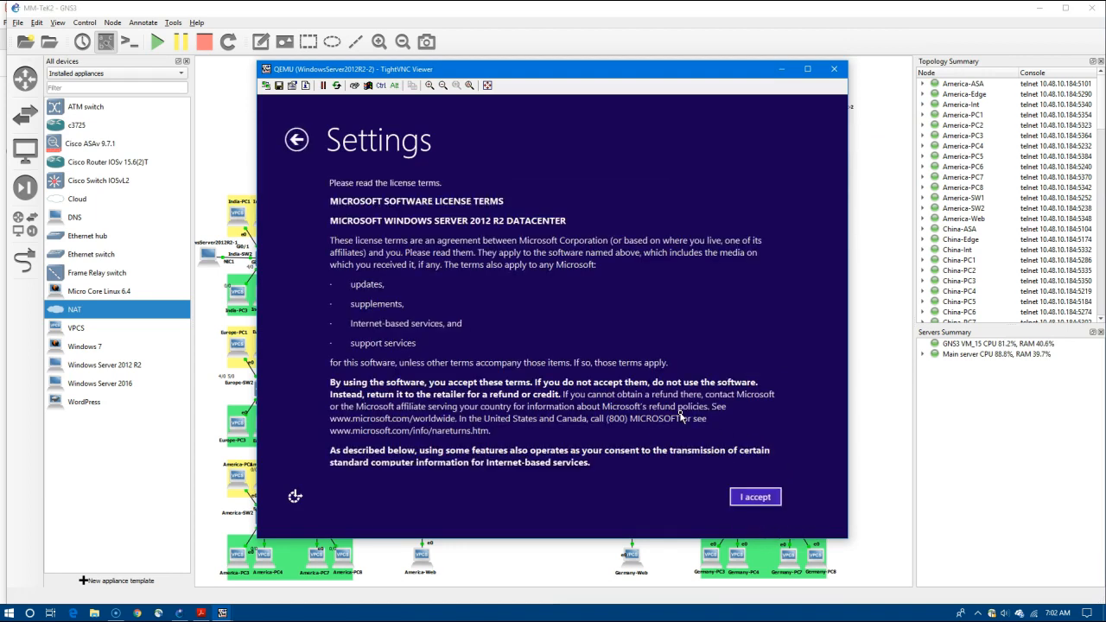
pyautogui.click(747, 499)
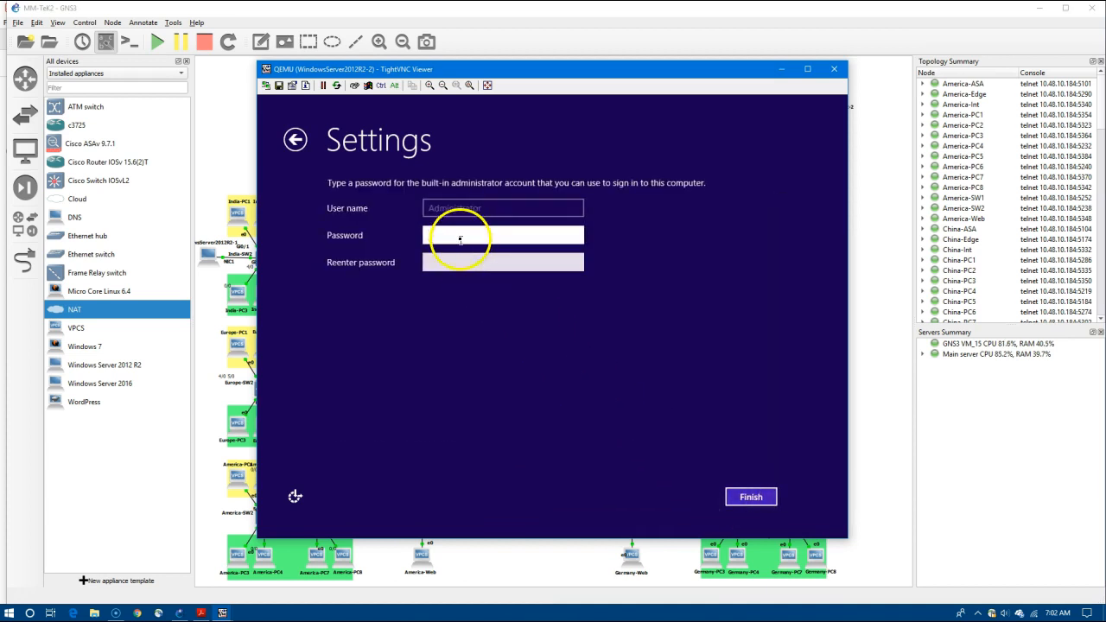
pyautogui.write('Password1!')
pyautogui.press('Tab')
pyautogui.write('Password1!')
pyautogui.click(751, 496)
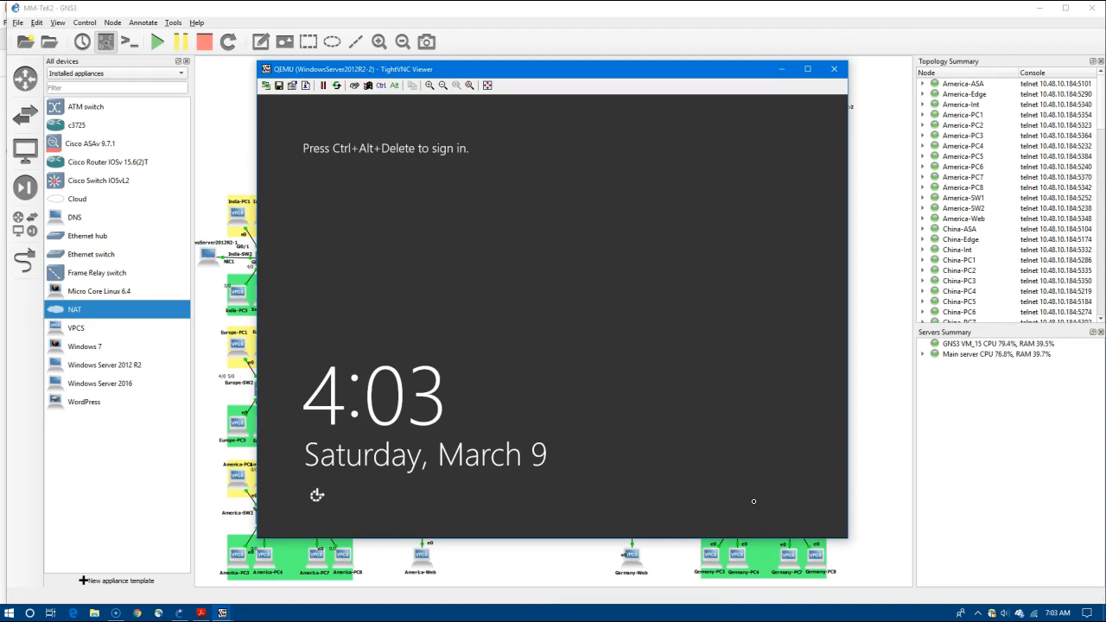
# Send Ctrl+Alt+Del and sign in with the Administrator password.
pyautogui.click(368, 84)
pyautogui.click(572, 239)
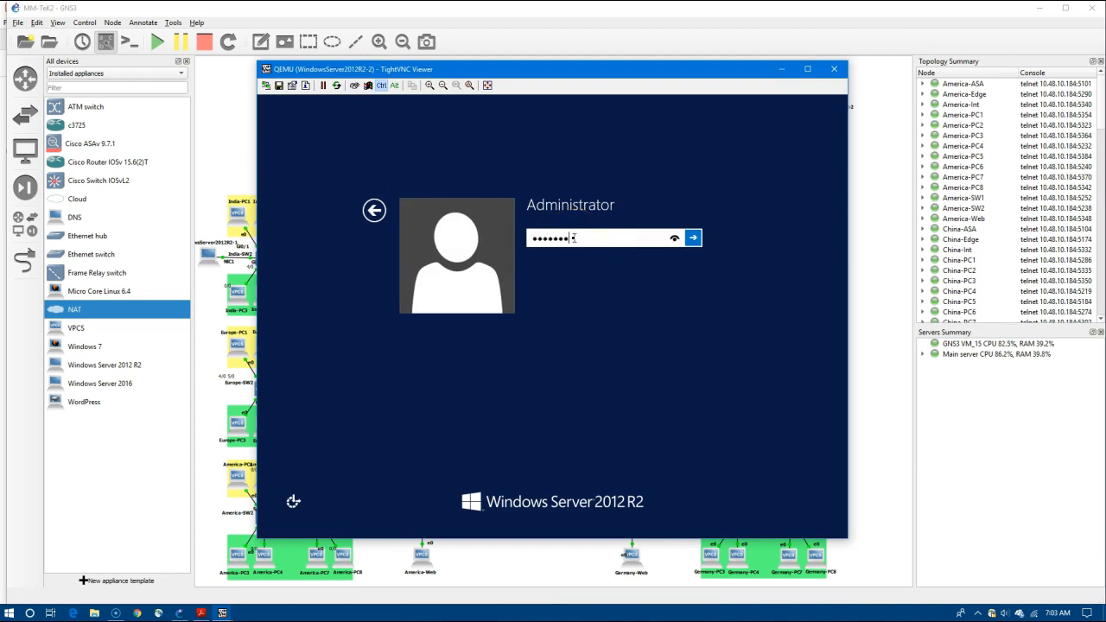
pyautogui.press('Return')
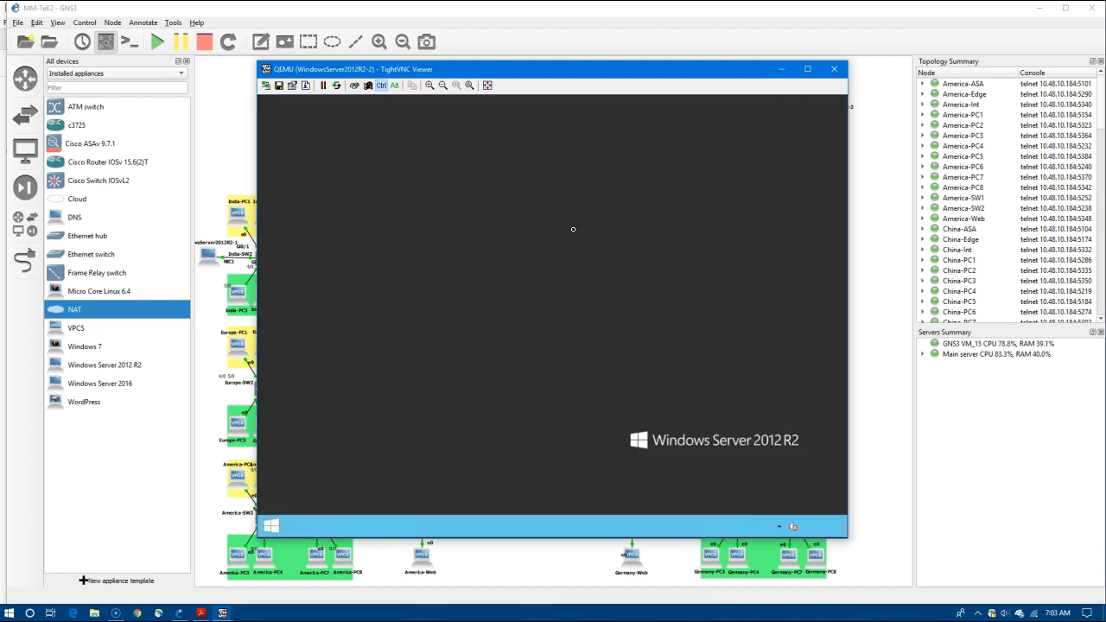
# Allow network discovery, open Server Manager's Local Server page, and inspect the NAT-1 cloud on the topology.
pyautogui.click(740, 311)
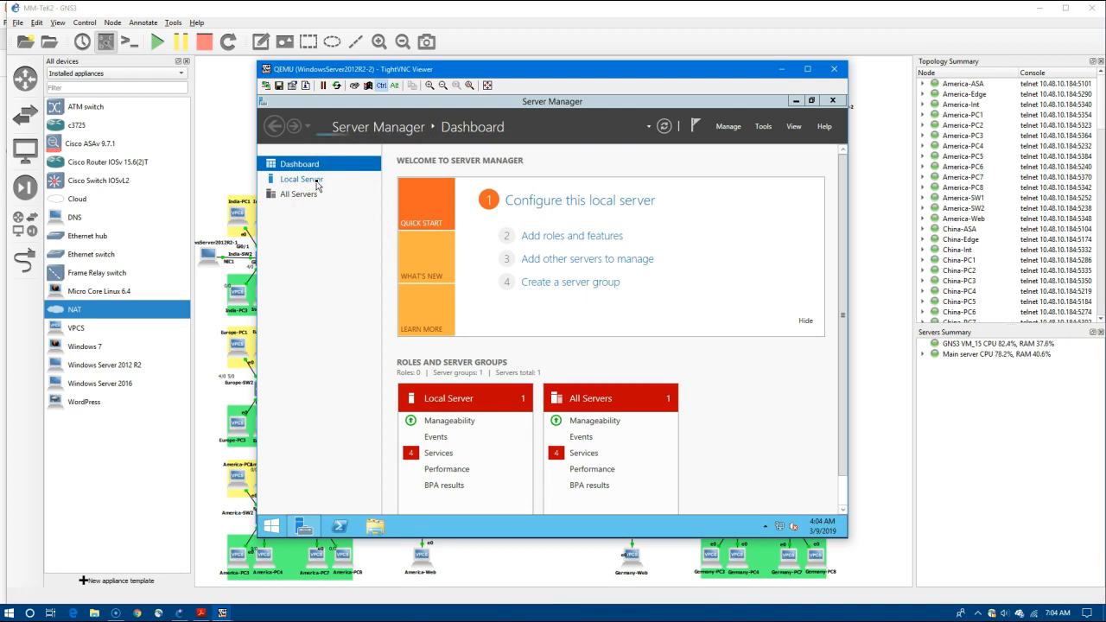
pyautogui.click(716, 340)
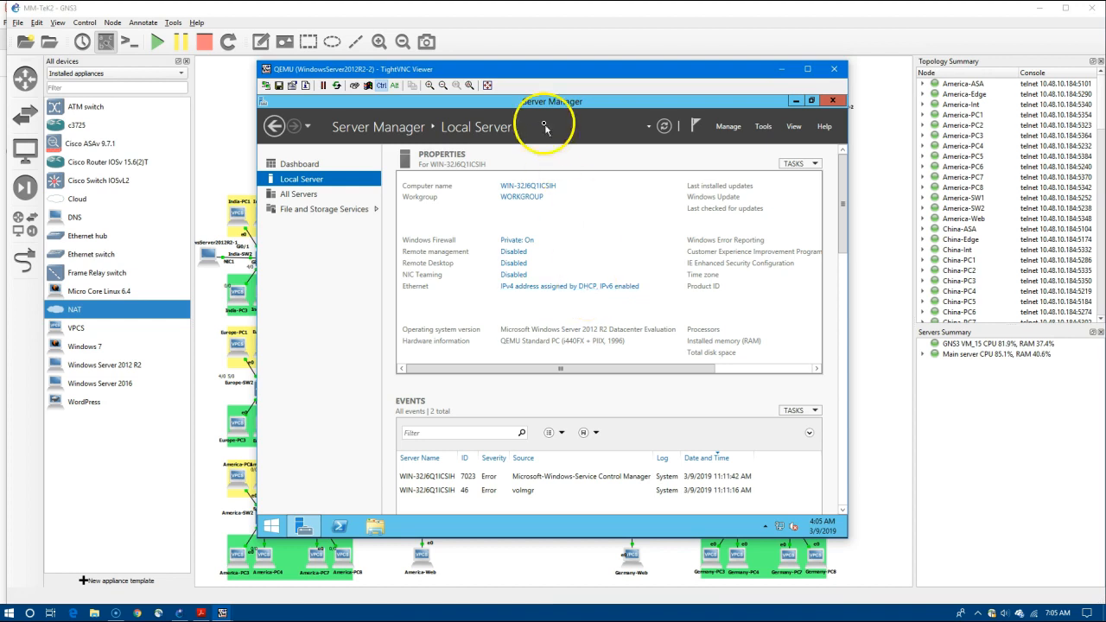
pyautogui.moveTo(562, 69); pyautogui.dragTo(393, 95)
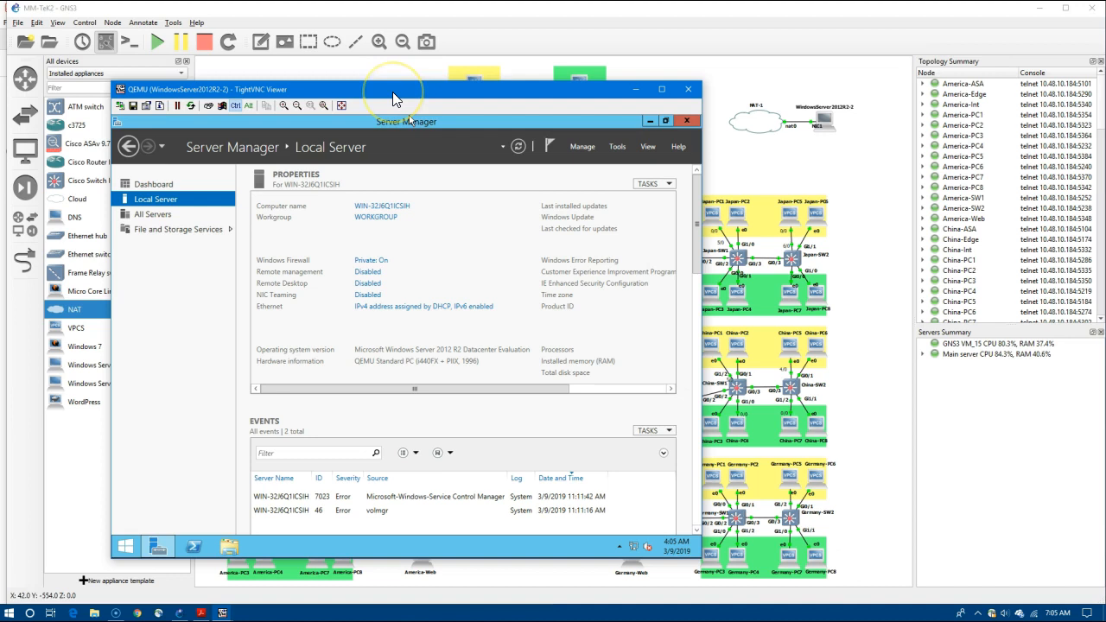
pyautogui.click(393, 96)
pyautogui.click(864, 370)
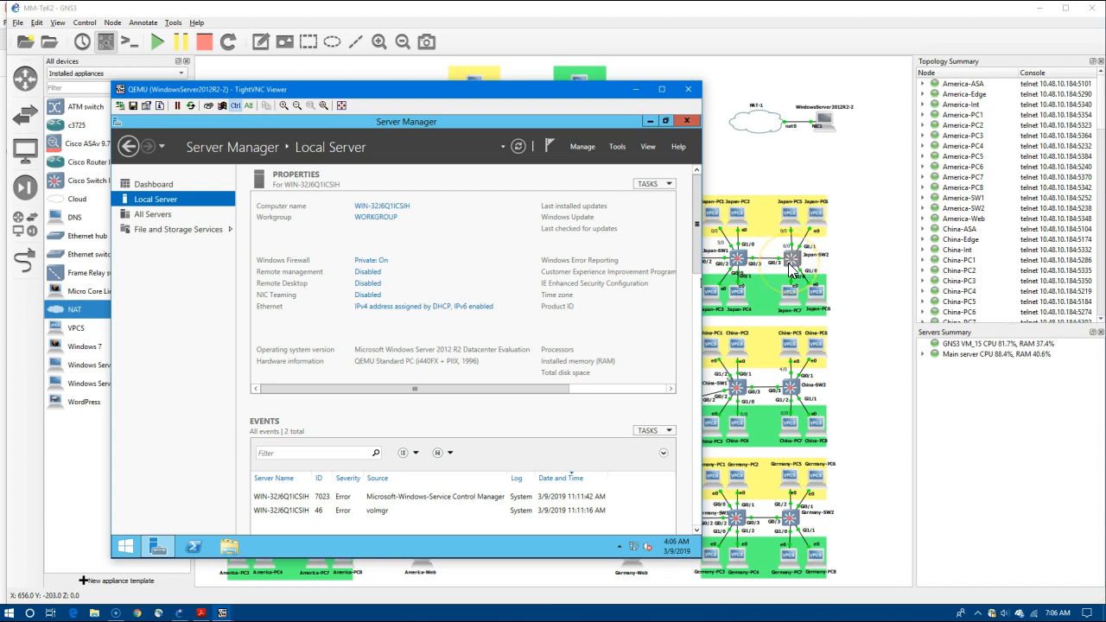
pyautogui.click(763, 126)
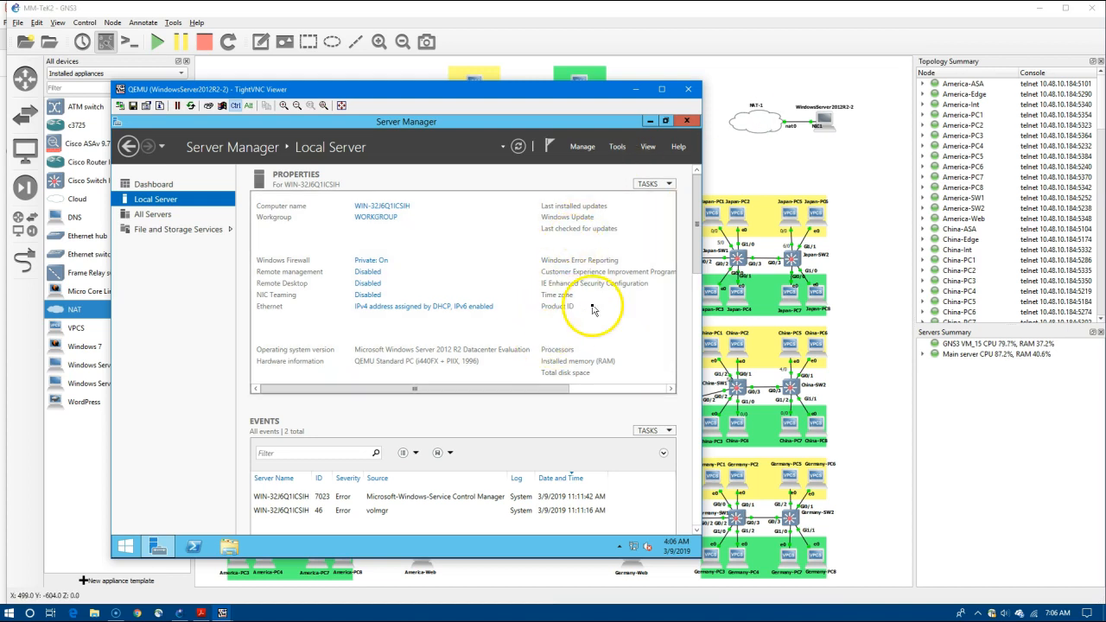
pyautogui.moveTo(486, 391); pyautogui.dragTo(577, 400)
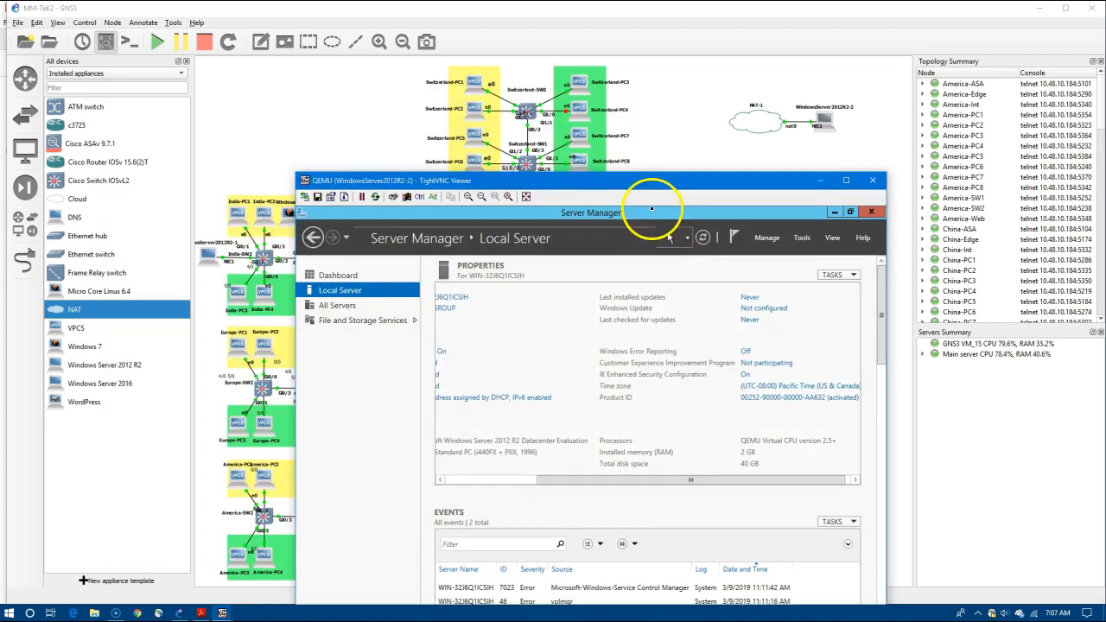
pyautogui.moveTo(631, 183); pyautogui.dragTo(595, 47)
pyautogui.click(275, 500)
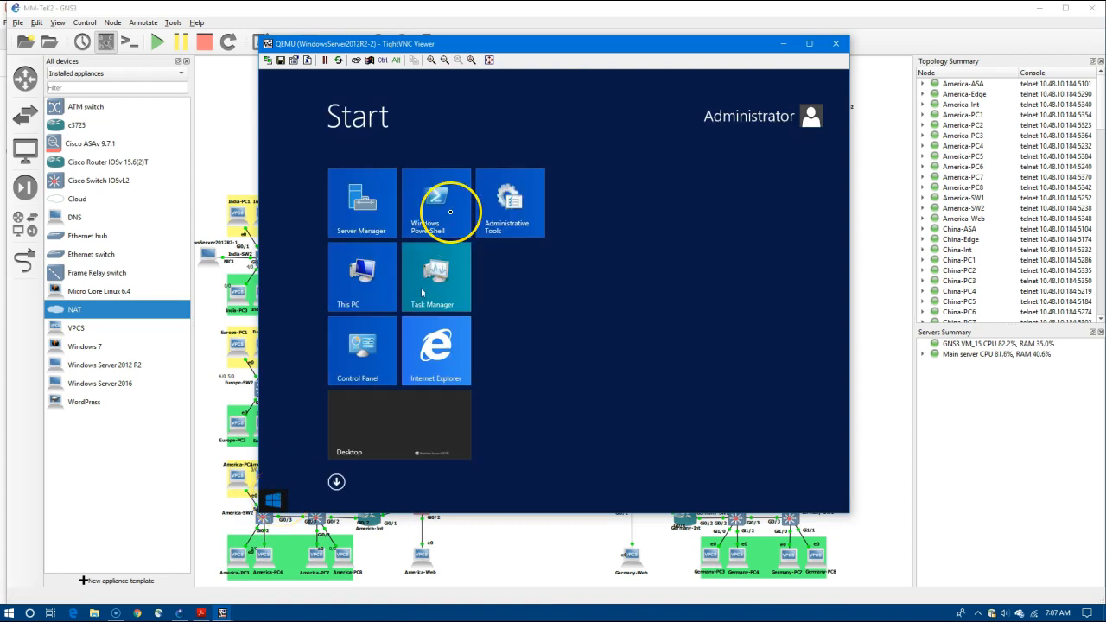
pyautogui.click(449, 214)
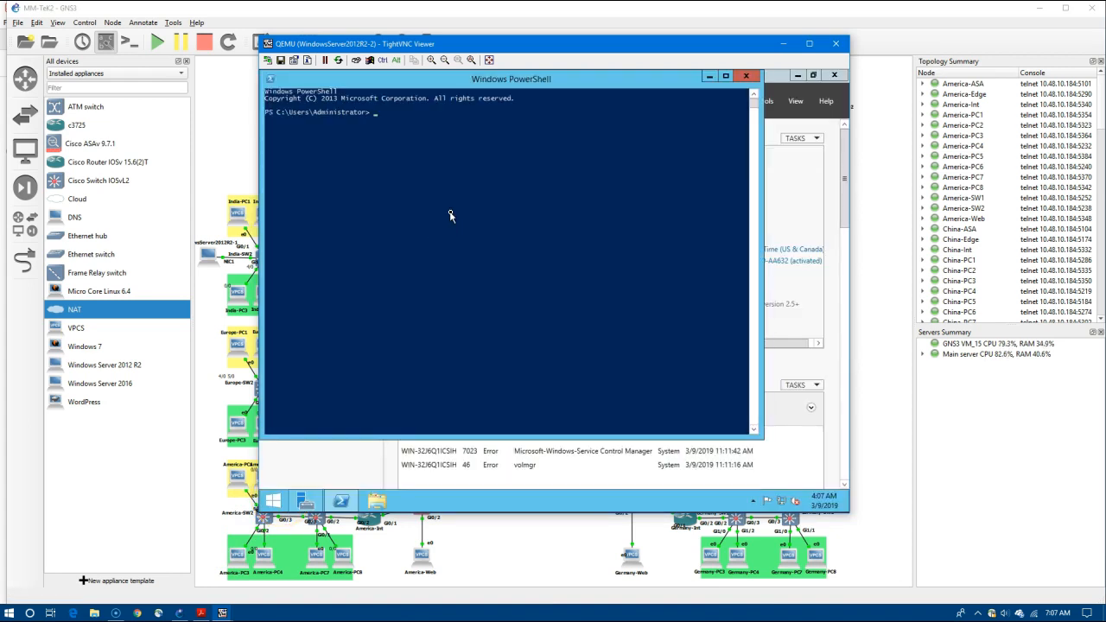
pyautogui.write('ipconfig')
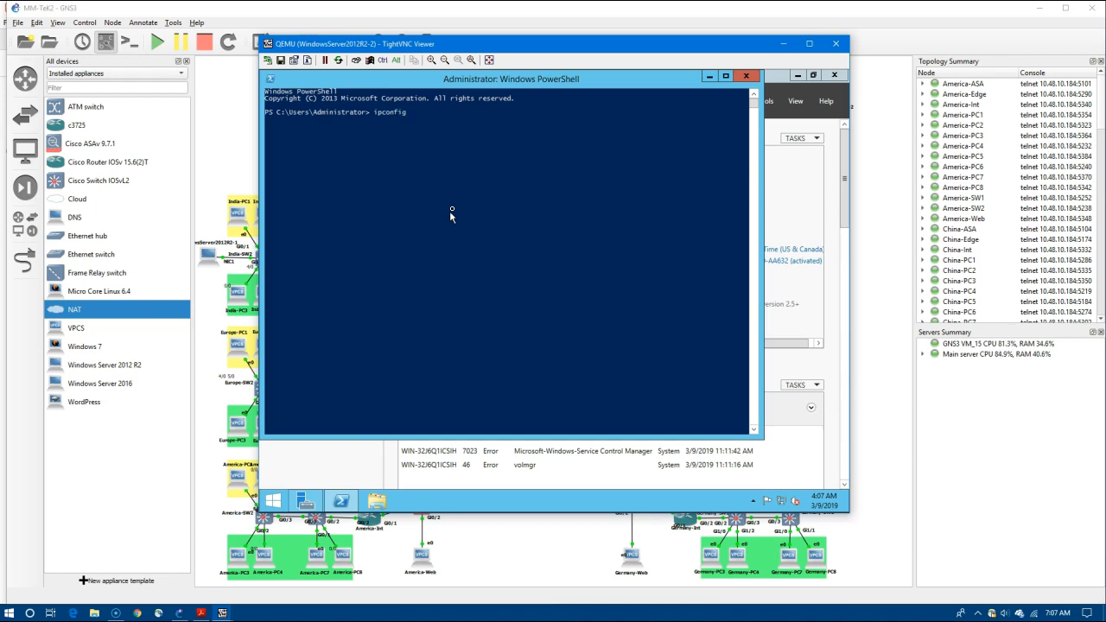
pyautogui.press('Return')
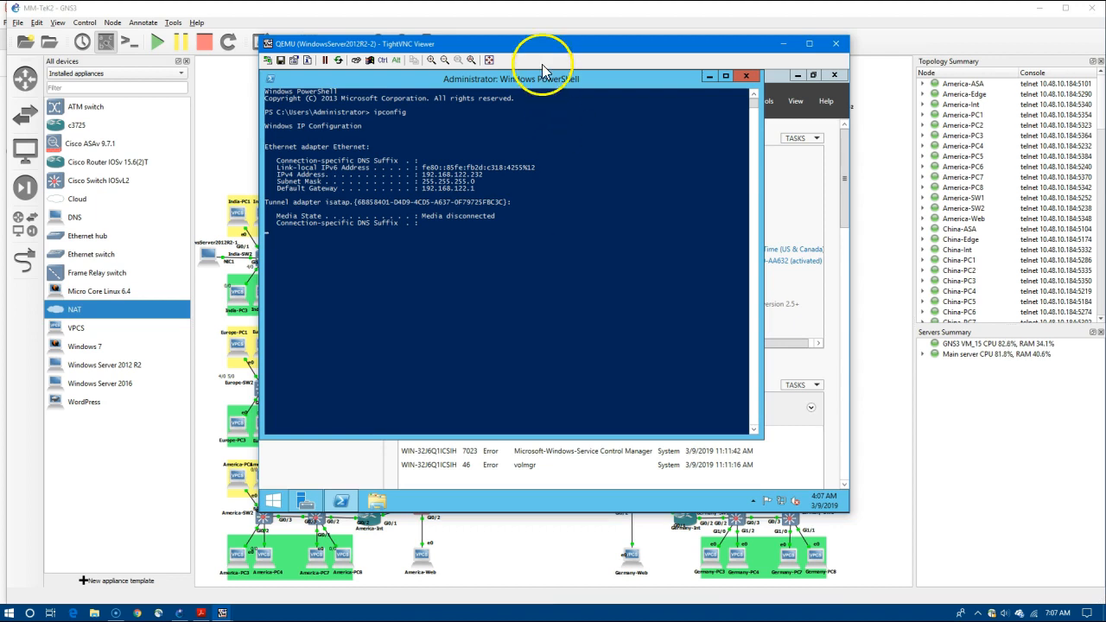
pyautogui.moveTo(527, 81); pyautogui.dragTo(555, 80)
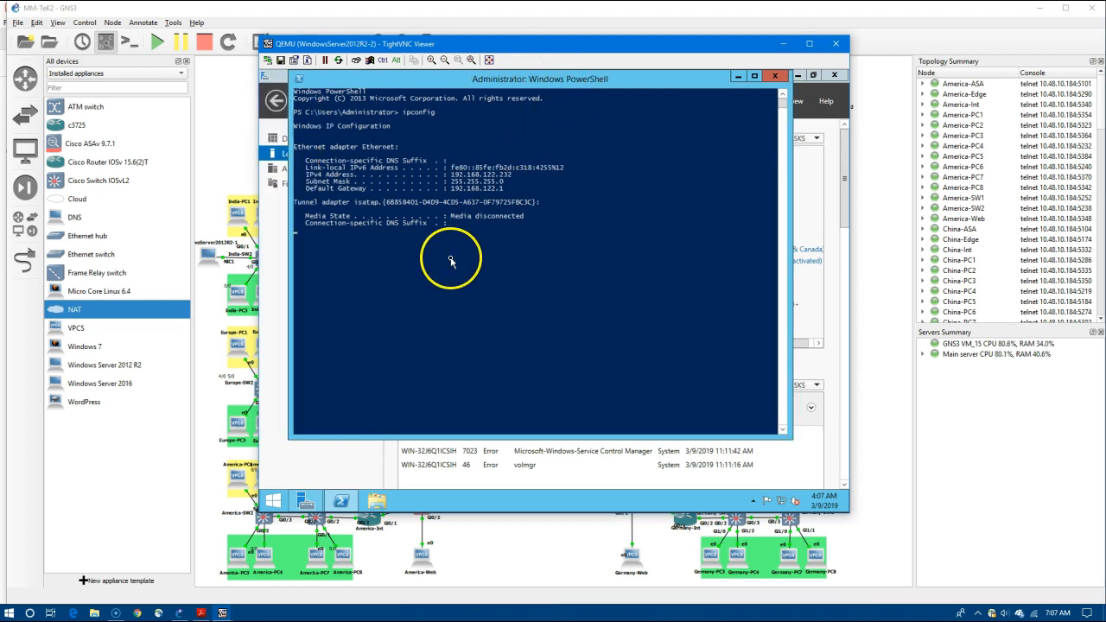
pyautogui.write('ping www.cisco.com')
pyautogui.press('Return')
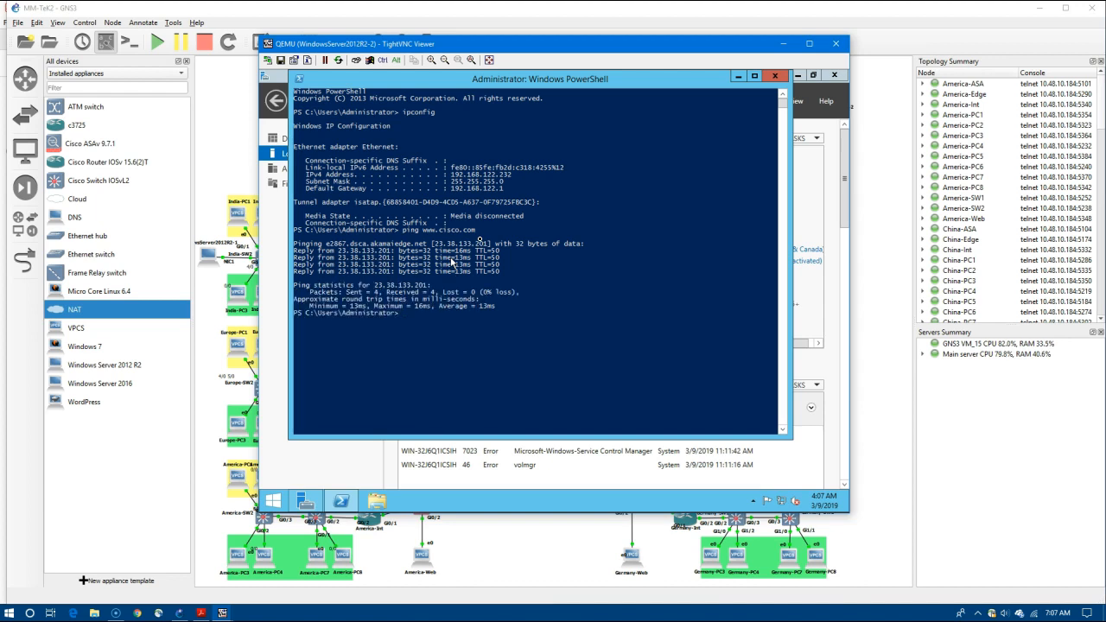
pyautogui.click(774, 76)
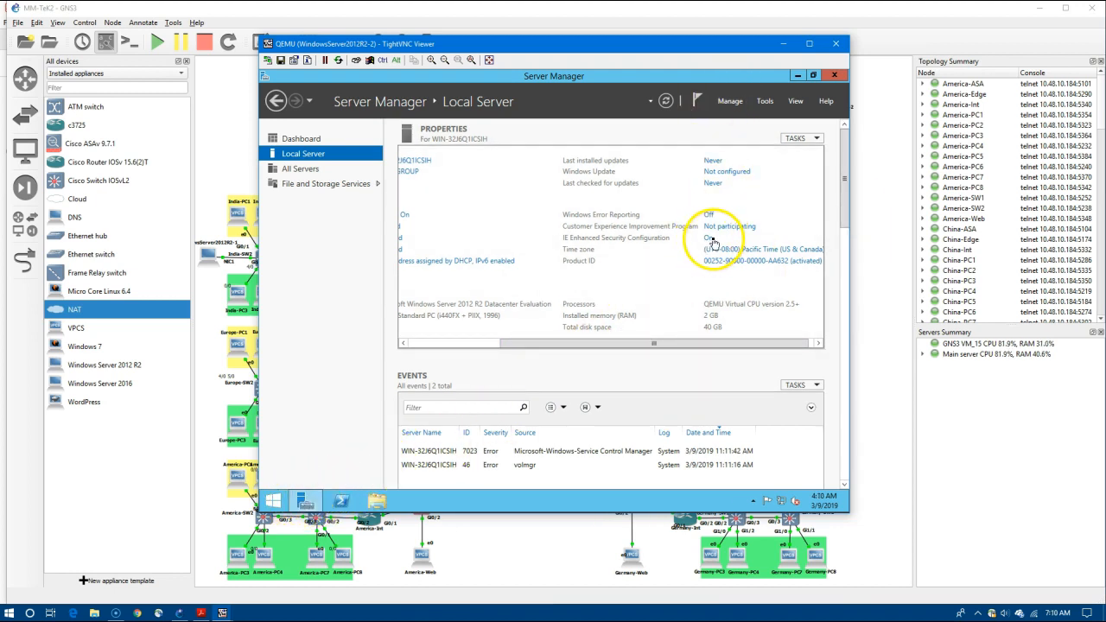
# Turn IE Enhanced Security Configuration off for both administrators and users.
pyautogui.click(707, 238)
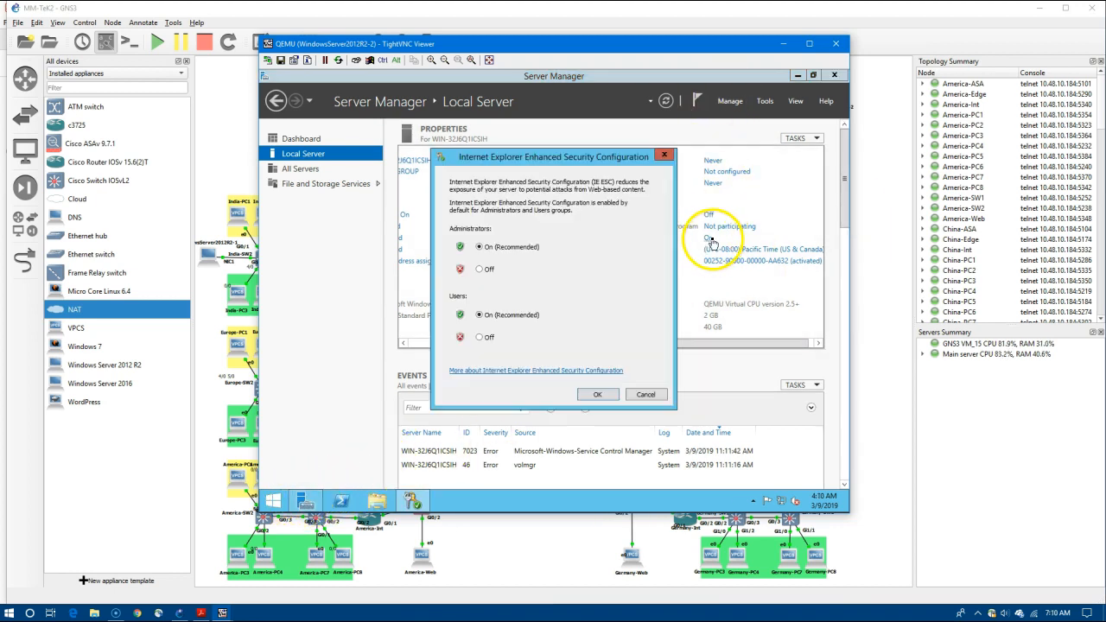
pyautogui.click(481, 269)
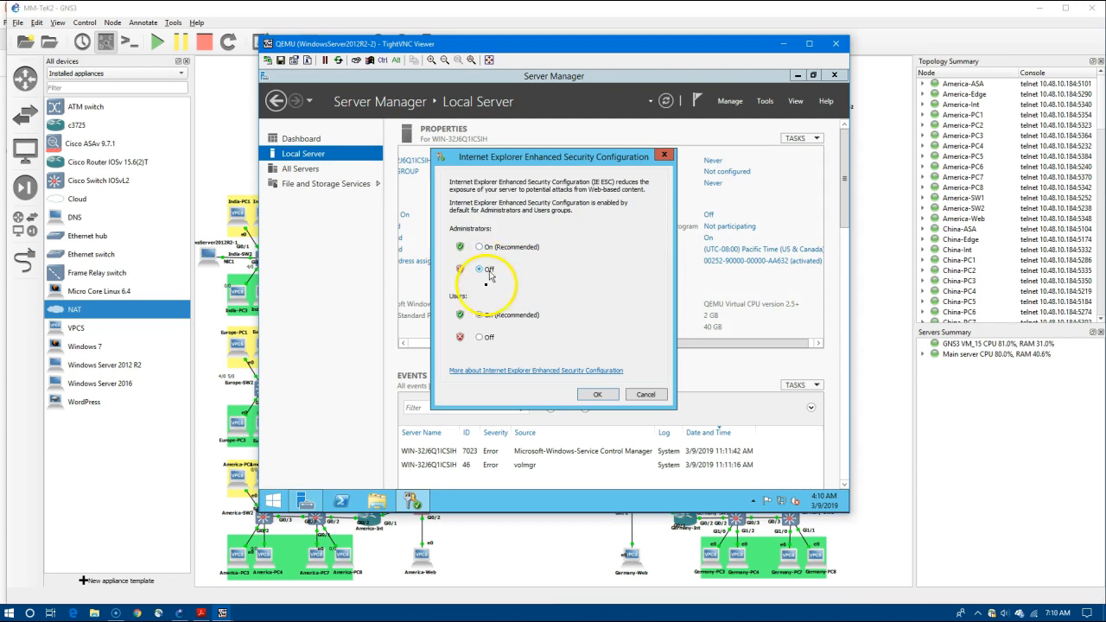
pyautogui.click(482, 337)
pyautogui.click(597, 394)
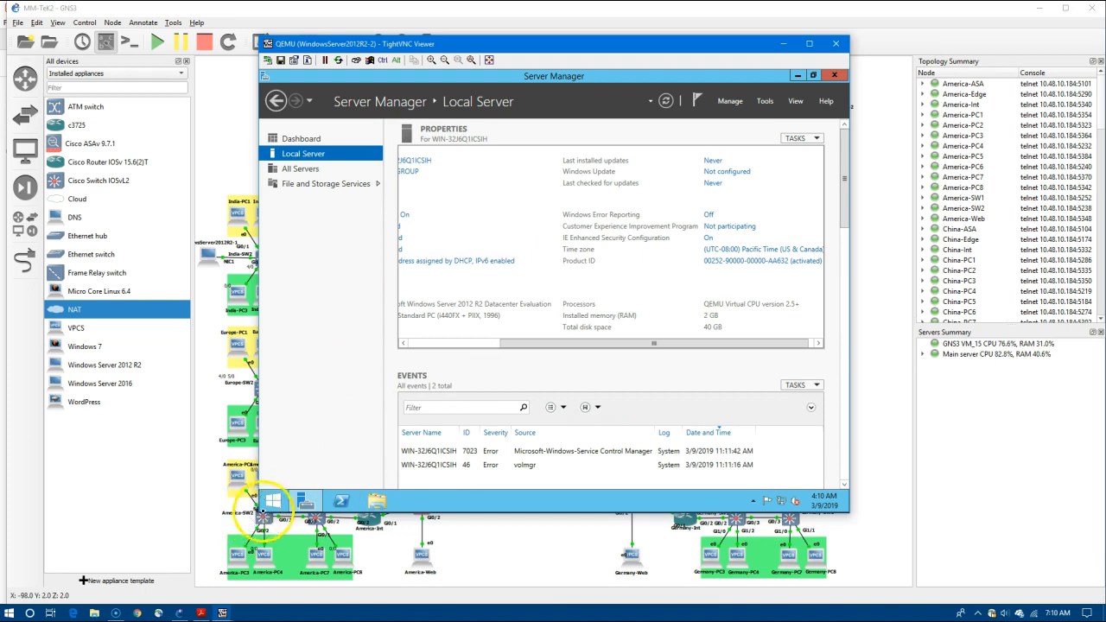
# Search 'kiwi sylog' in Internet Explorer and open the Kiwi Syslog download page.
pyautogui.click(271, 501)
pyautogui.click(445, 339)
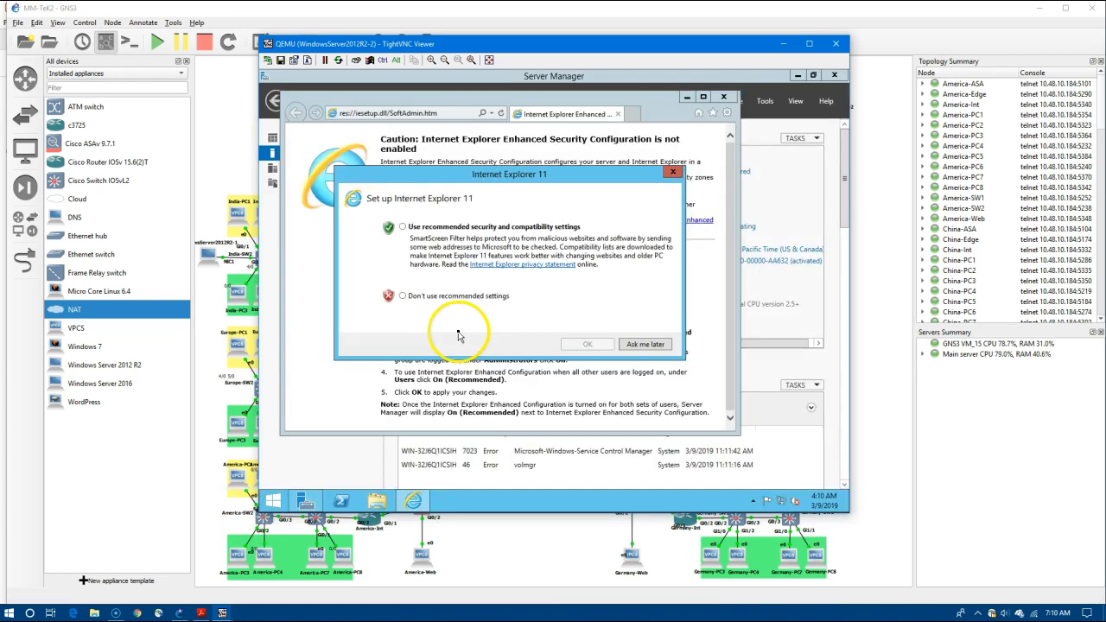
pyautogui.click(471, 296)
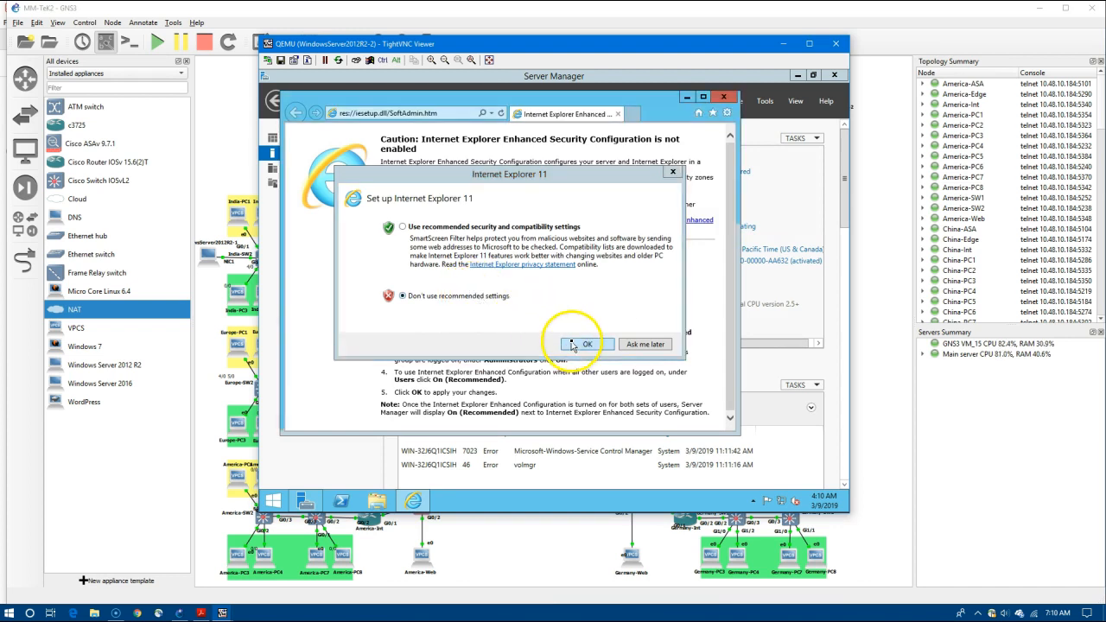
pyautogui.click(584, 343)
pyautogui.click(441, 116)
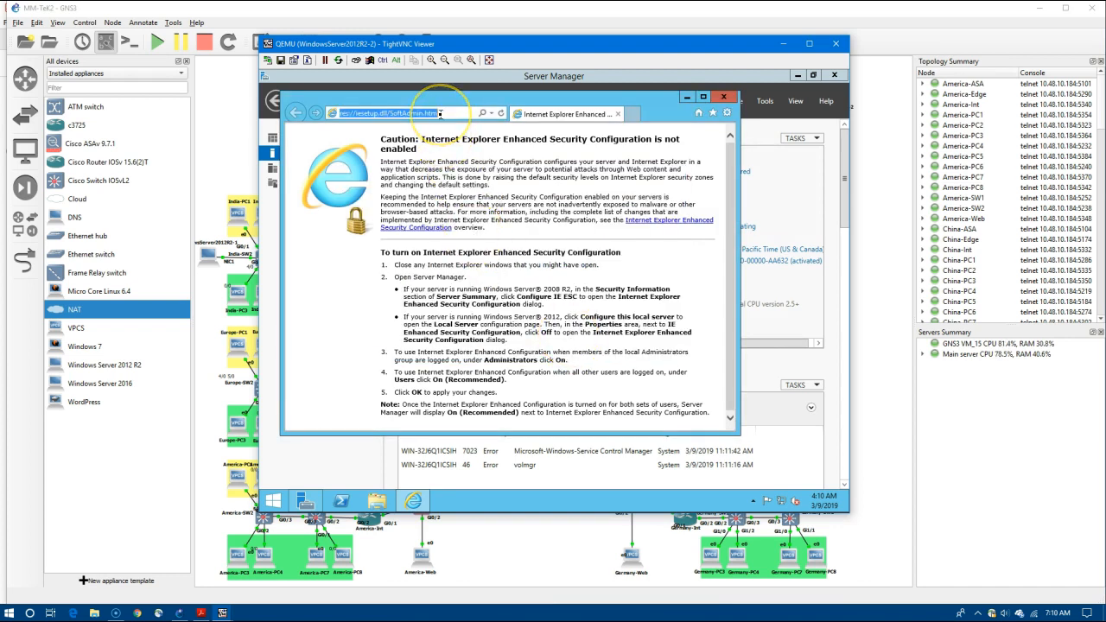
pyautogui.write('kiwi sy')
pyautogui.write('lo')
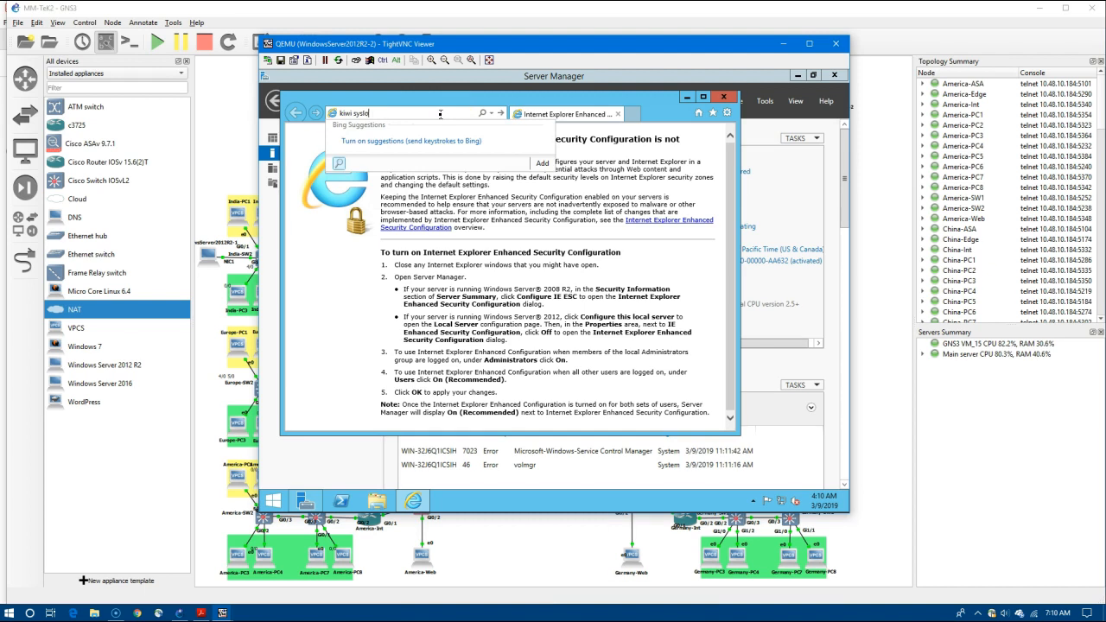
pyautogui.write('g')
pyautogui.press('Return')
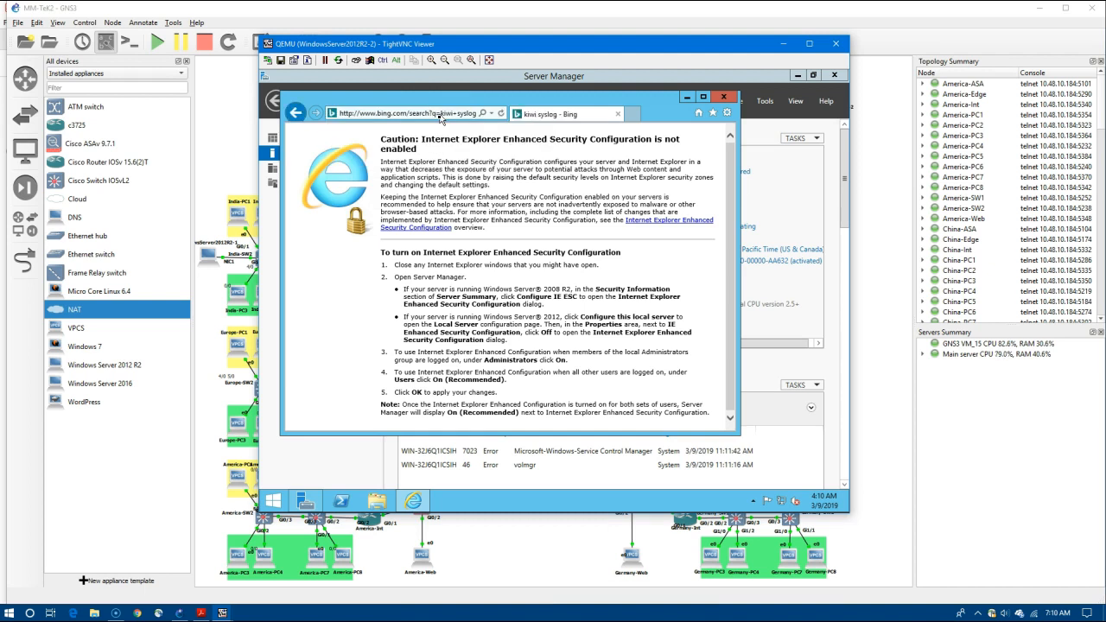
pyautogui.click(383, 191)
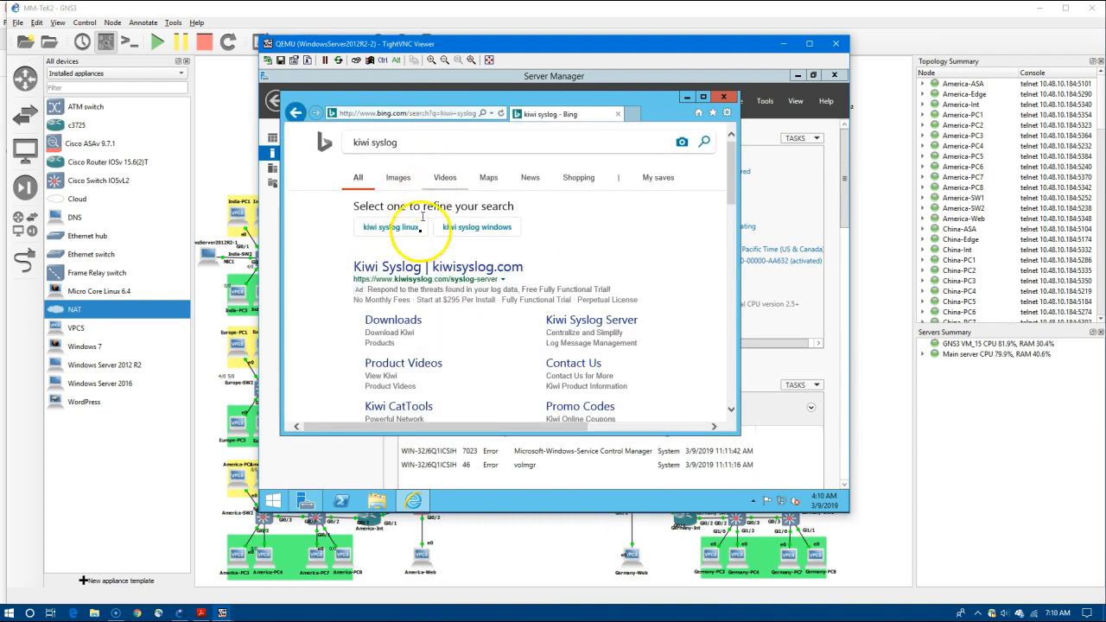
pyautogui.click(728, 98)
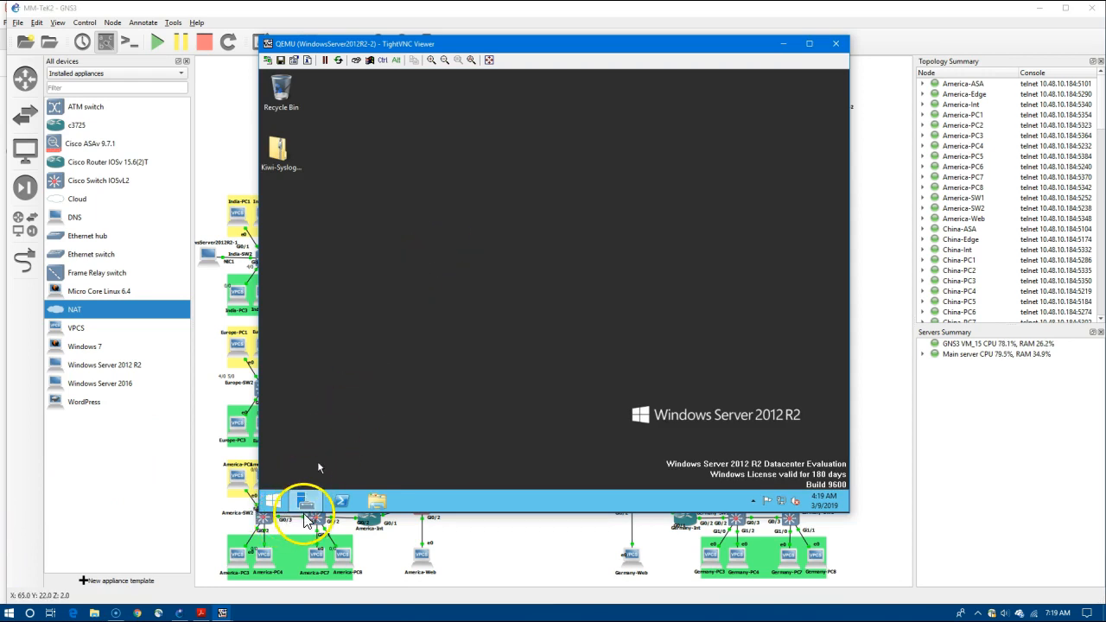
# Recheck the IE Enhanced Security settings in Server Manager without changes and show the desktop.
pyautogui.click(307, 505)
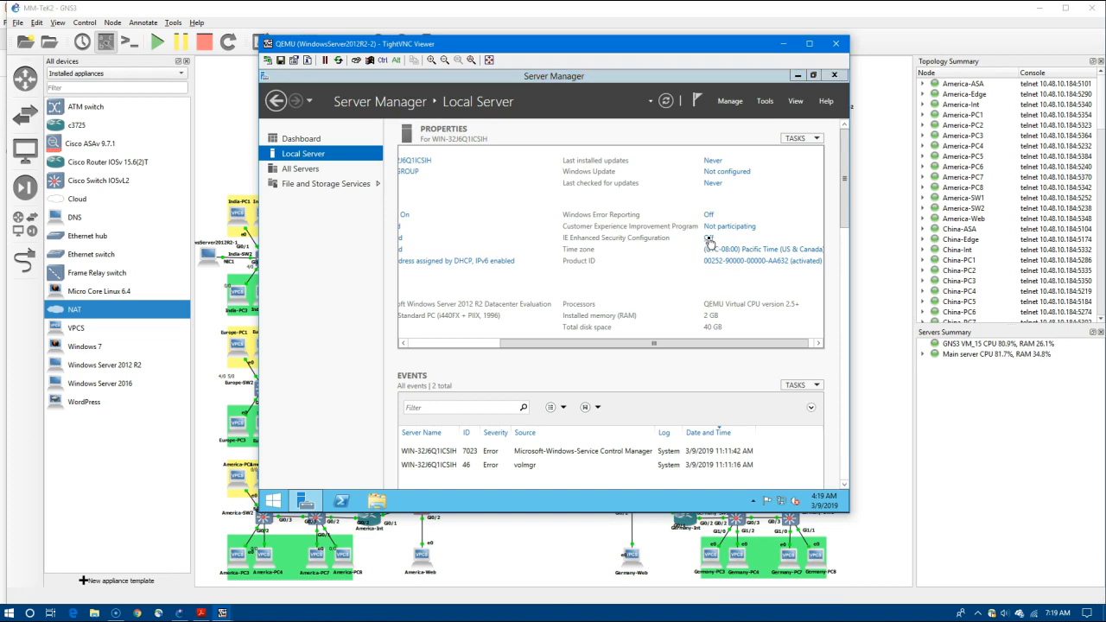
pyautogui.click(708, 241)
pyautogui.click(646, 394)
pyautogui.click(301, 500)
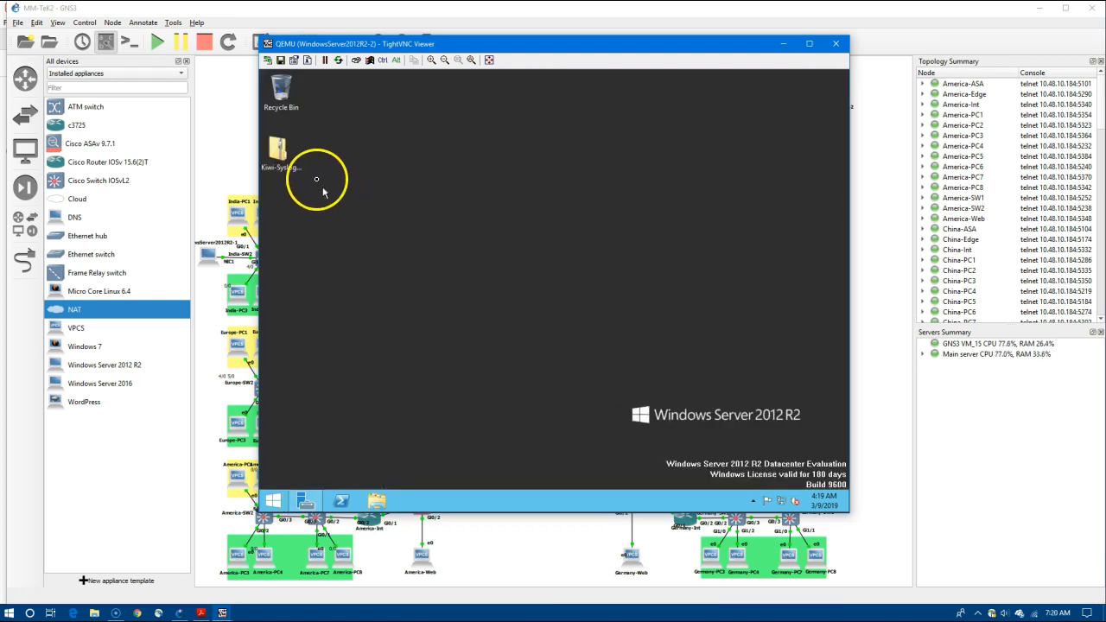
# Extract the Kiwi Syslog zip on the desktop and bring Server Manager back.
pyautogui.click(275, 161)
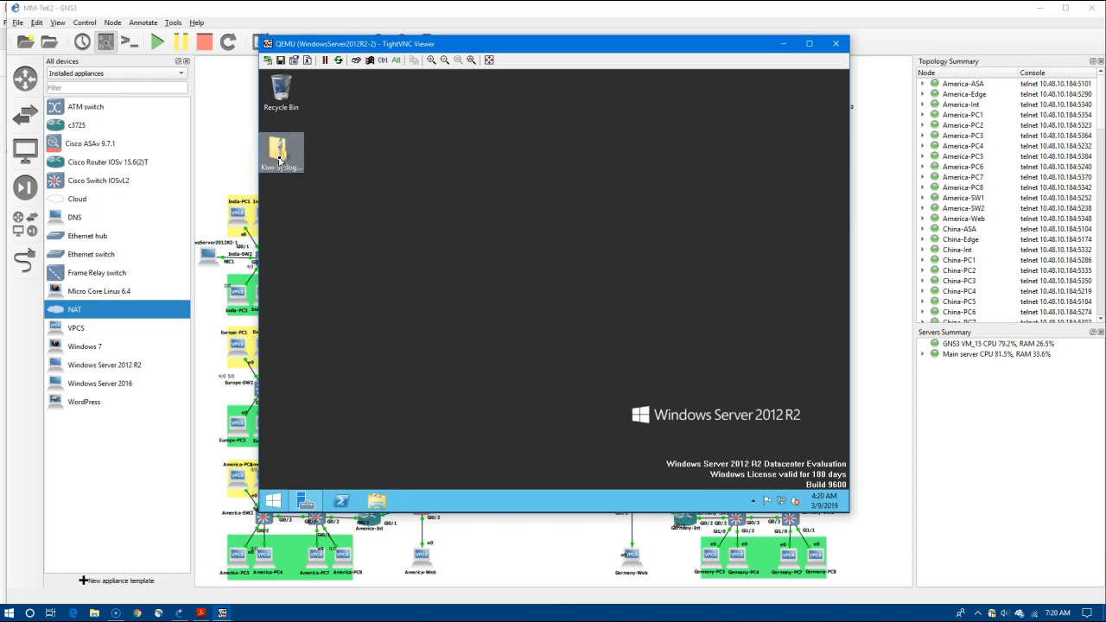
pyautogui.rightClick(278, 160)
pyautogui.click(296, 178)
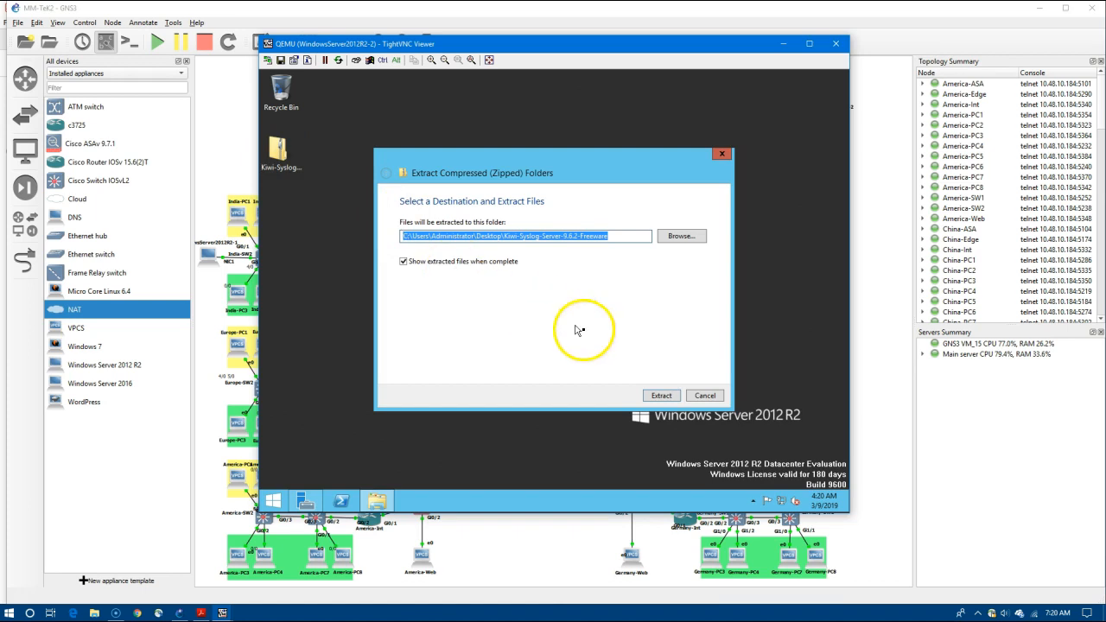
pyautogui.click(663, 396)
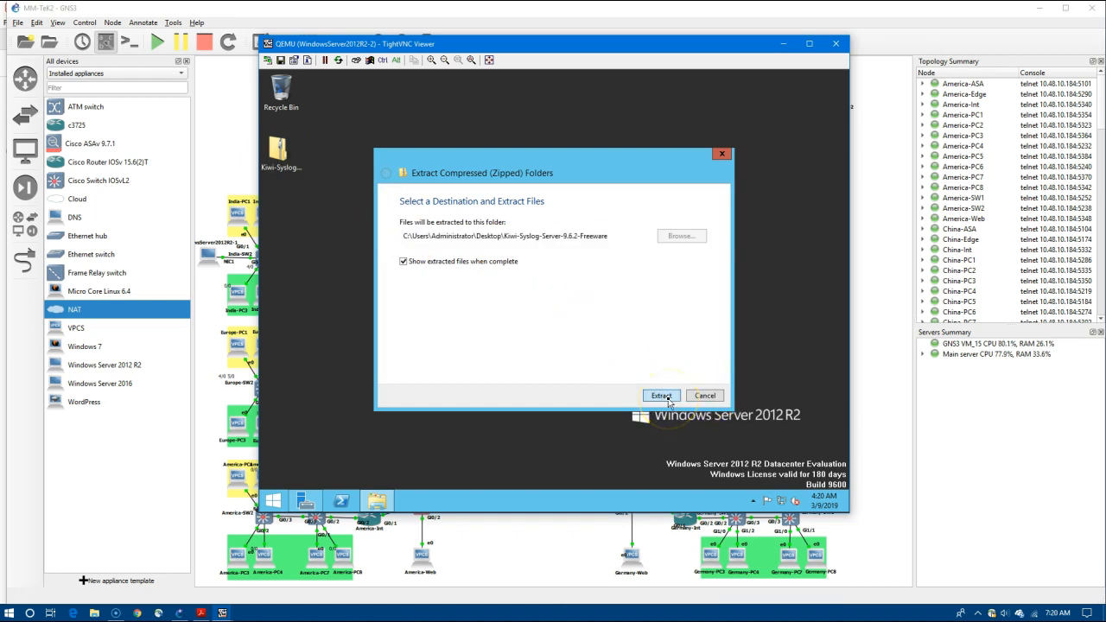
pyautogui.click(322, 481)
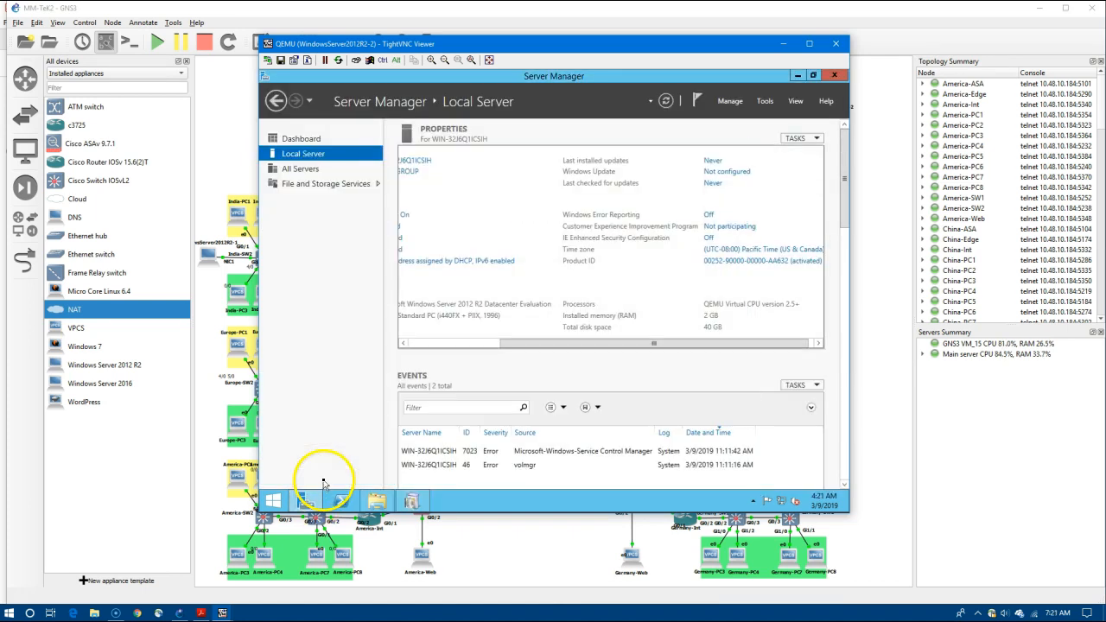
# Start the Add Roles and Features wizard with role-based installation on this server.
pyautogui.scroll(-10, 605, 388)
pyautogui.click(796, 319)
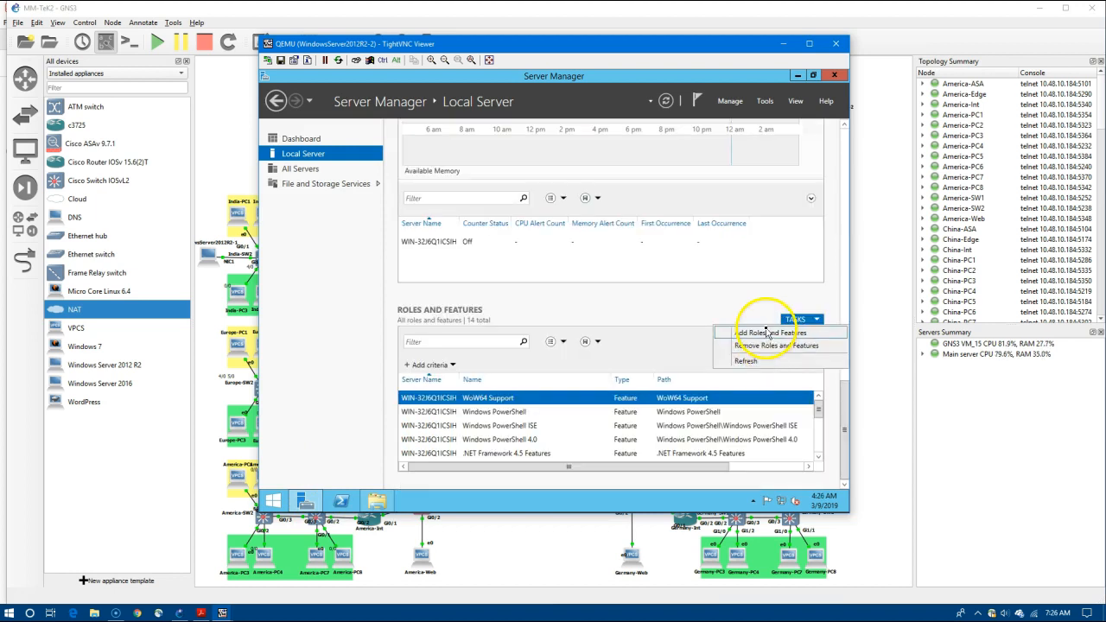
pyautogui.click(766, 332)
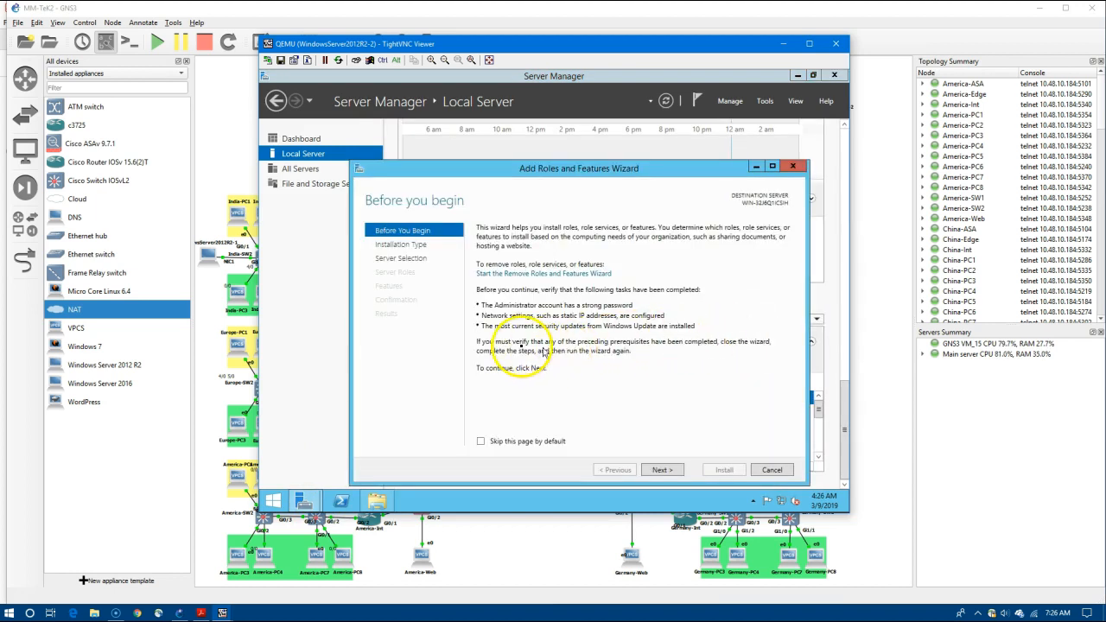
pyautogui.click(661, 470)
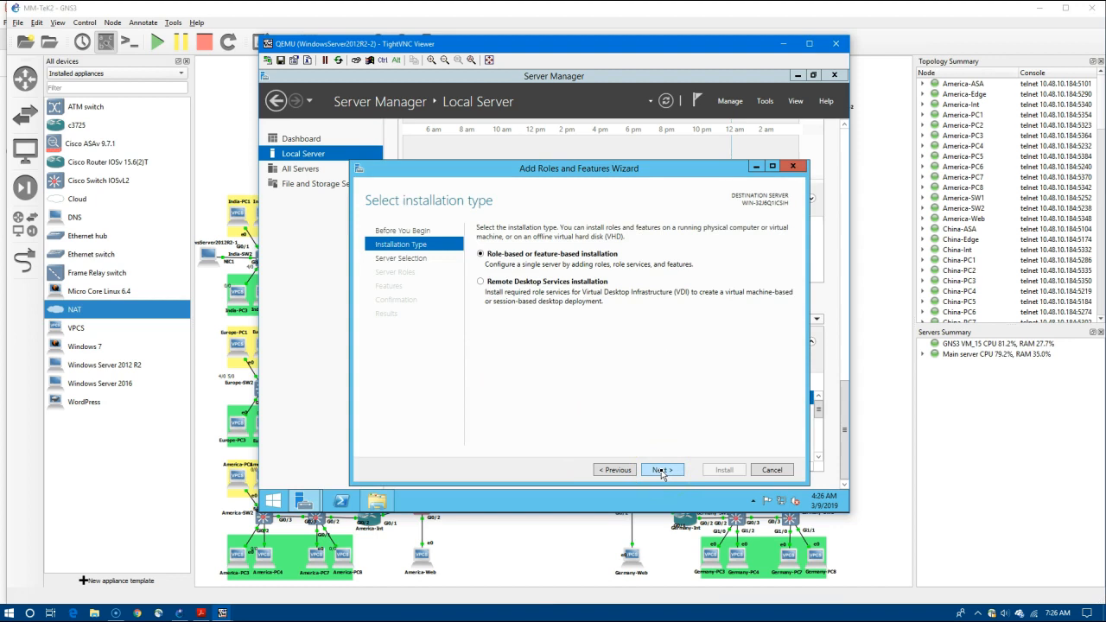
pyautogui.click(662, 471)
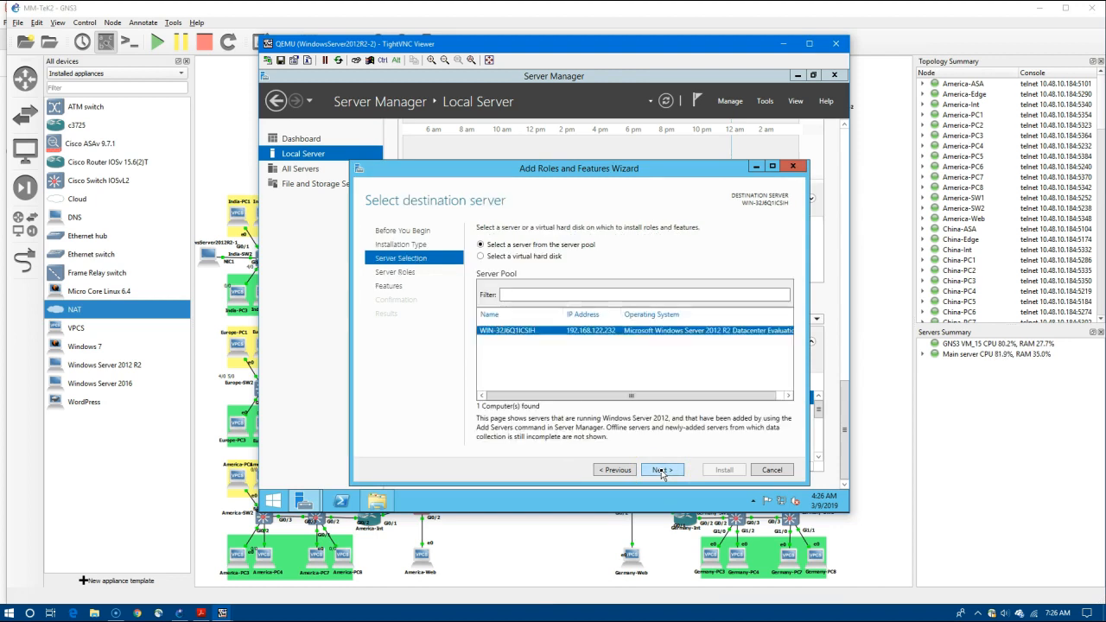
pyautogui.click(661, 471)
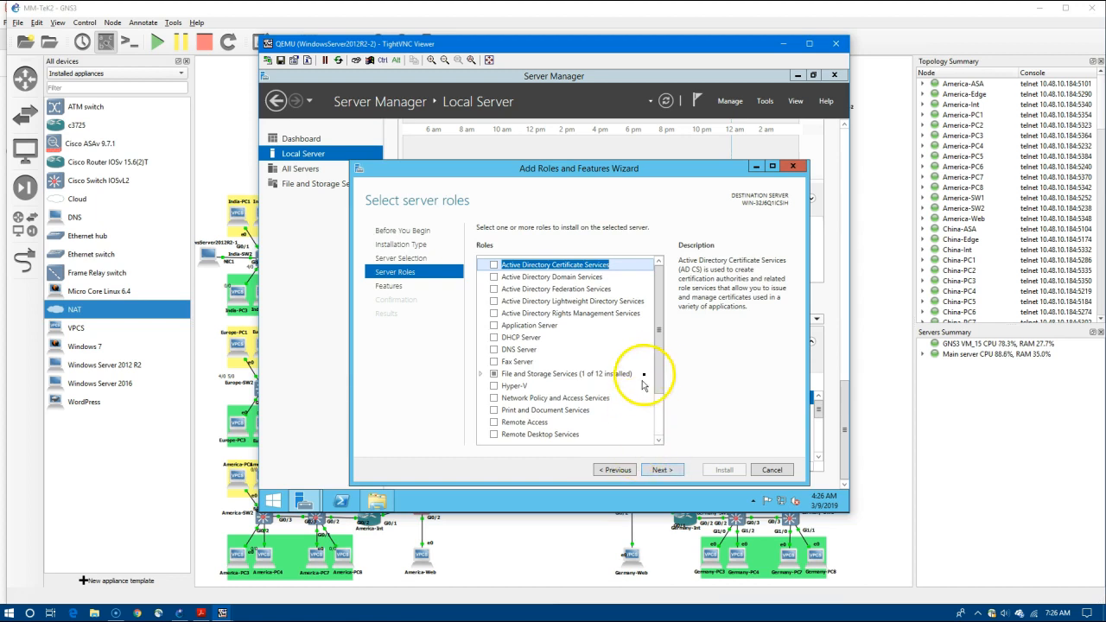
pyautogui.moveTo(660, 363); pyautogui.dragTo(662, 399)
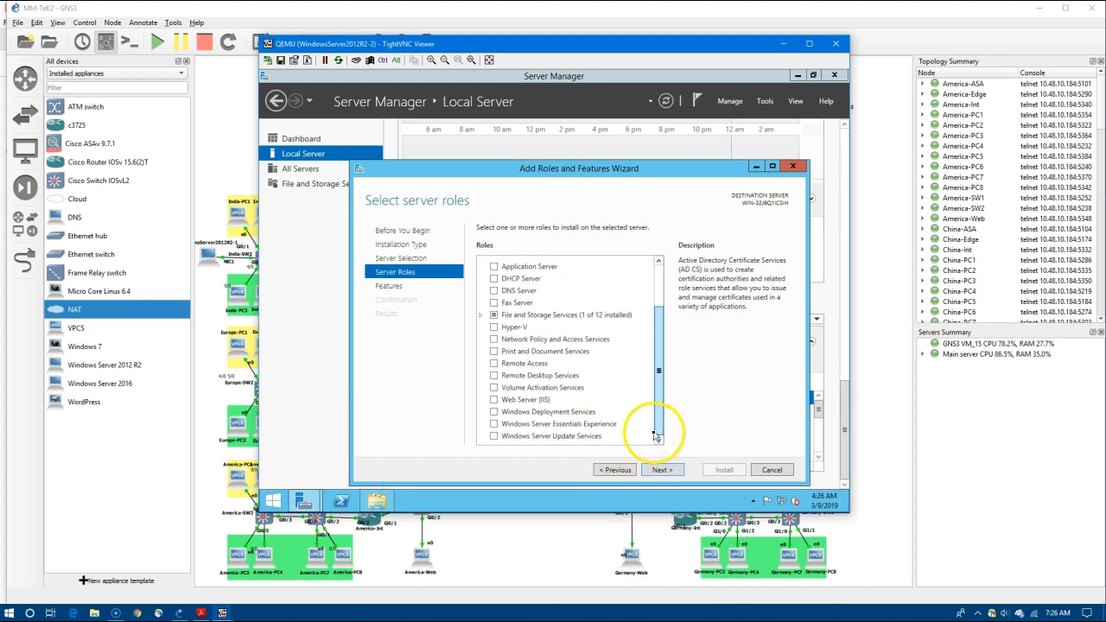
# Select Web Server (IIS) with its management tools and .NET Framework 3.5 Features, then install.
pyautogui.click(522, 403)
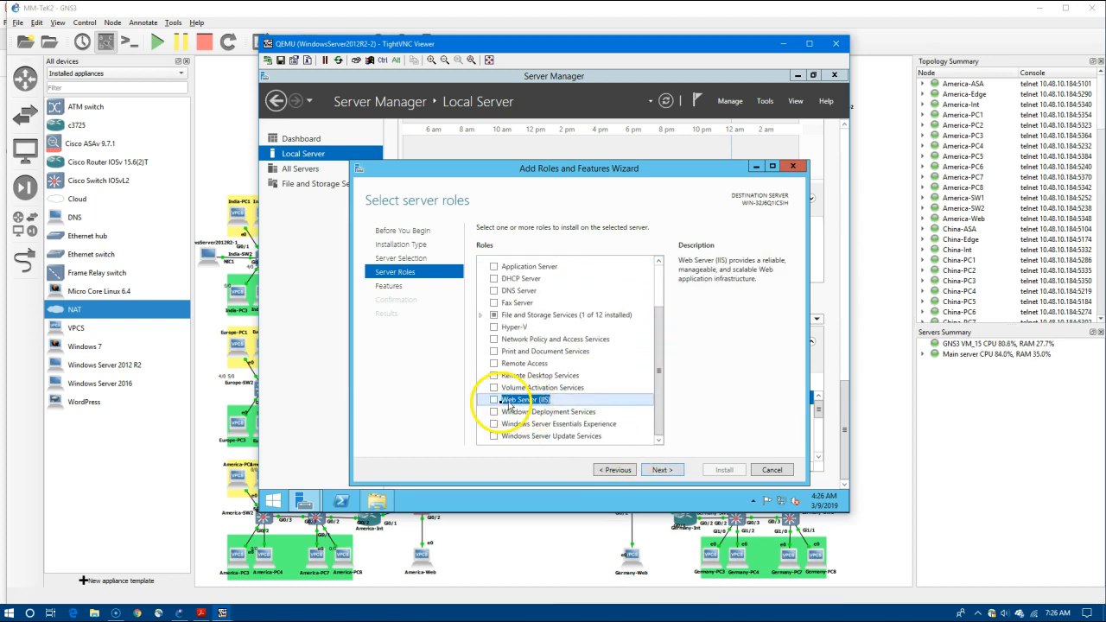
pyautogui.click(495, 403)
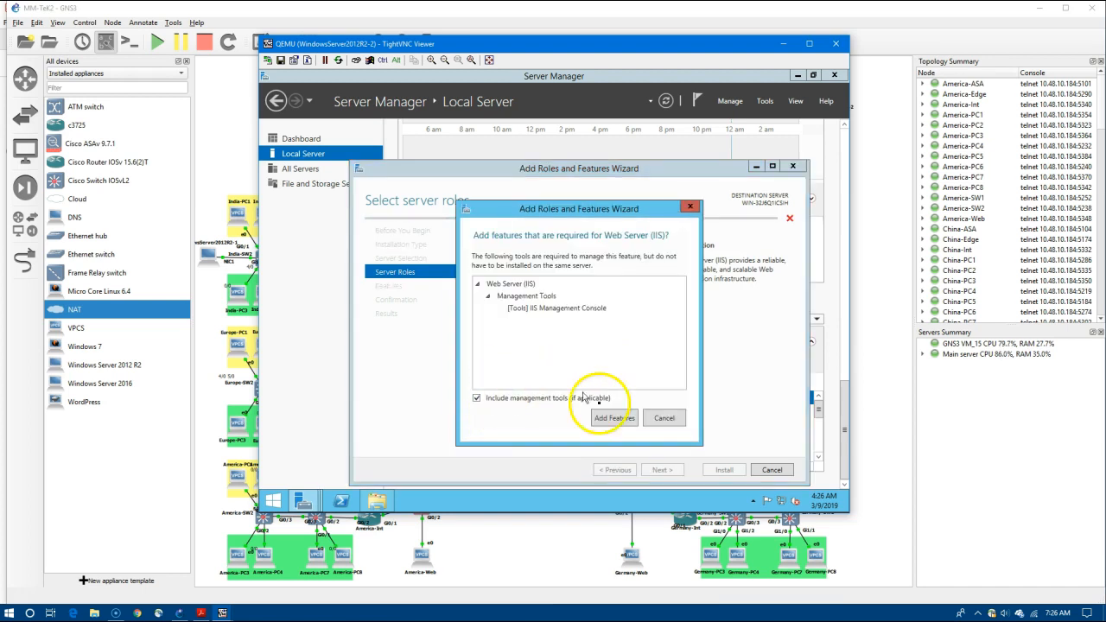
pyautogui.click(613, 418)
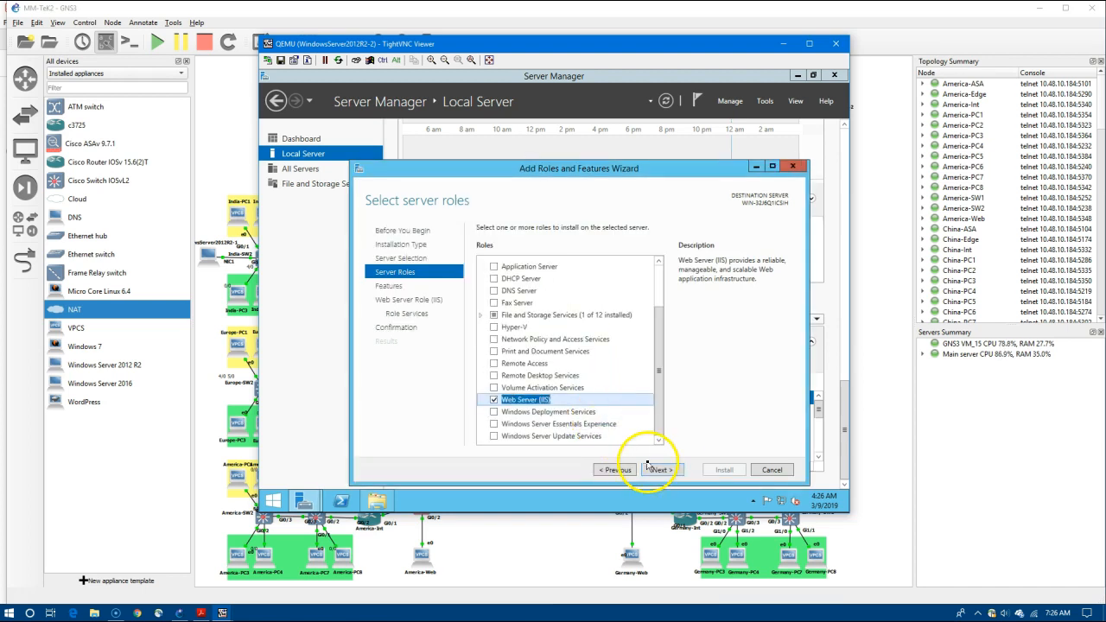
pyautogui.click(654, 470)
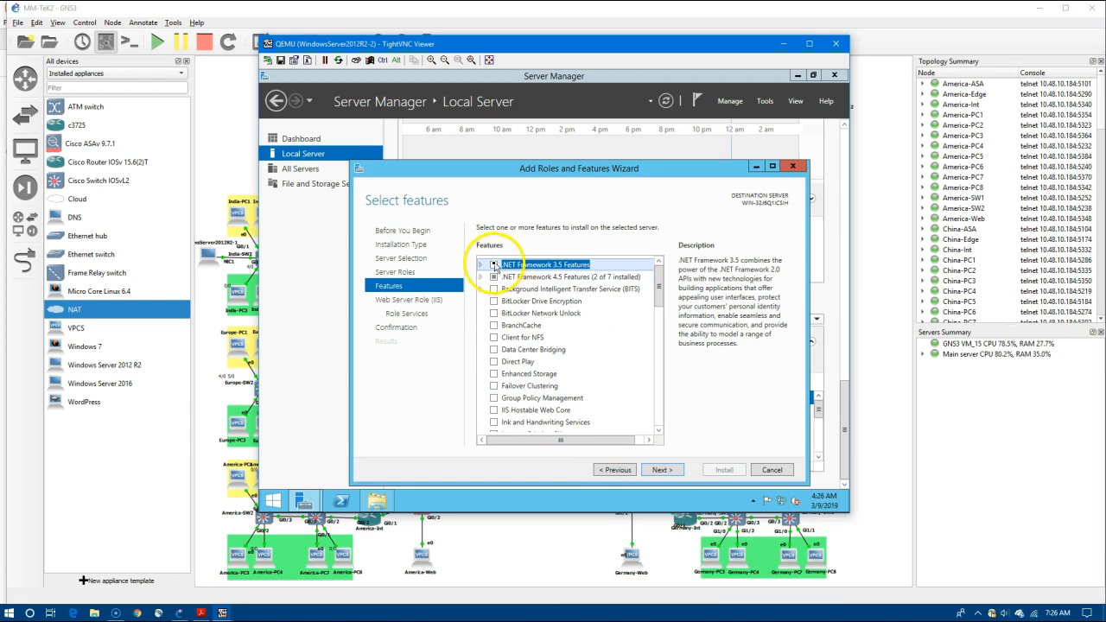
pyautogui.click(493, 264)
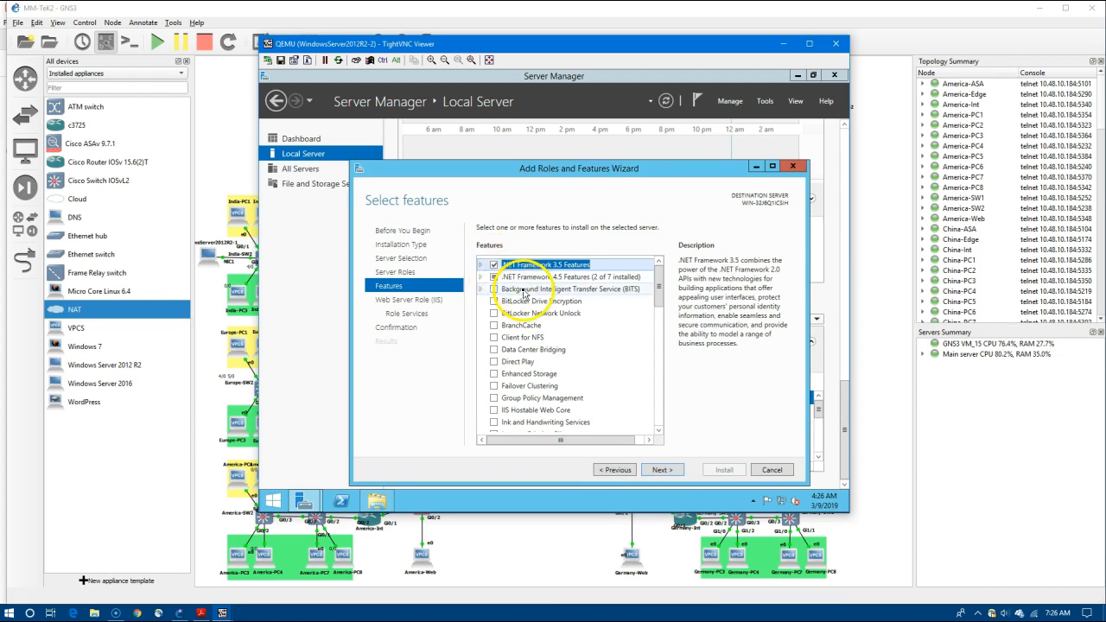
pyautogui.click(663, 474)
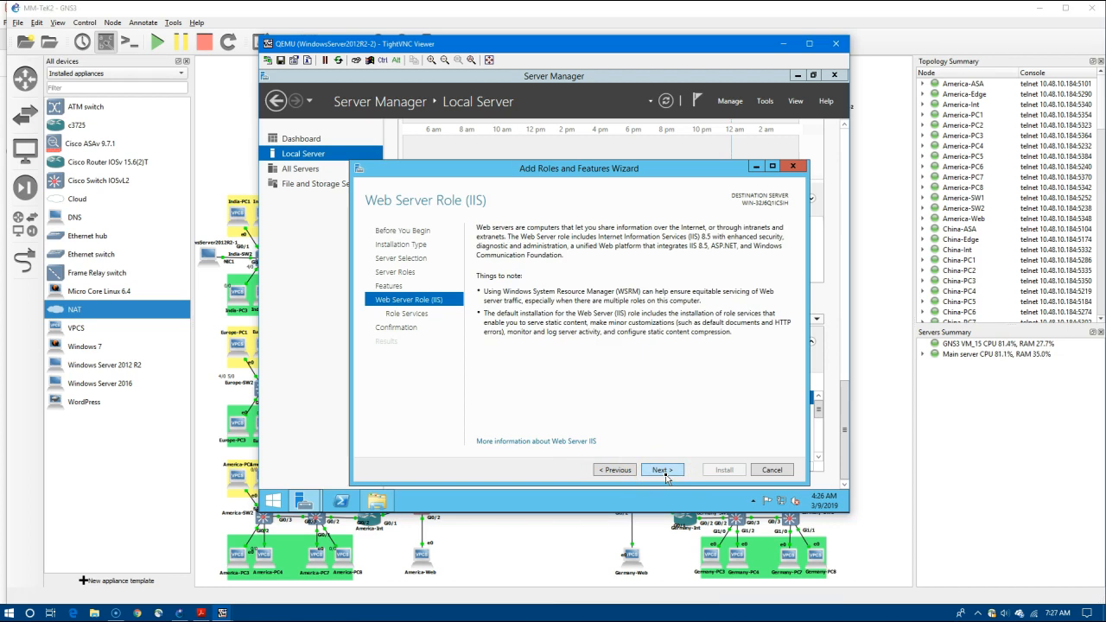
pyautogui.click(664, 472)
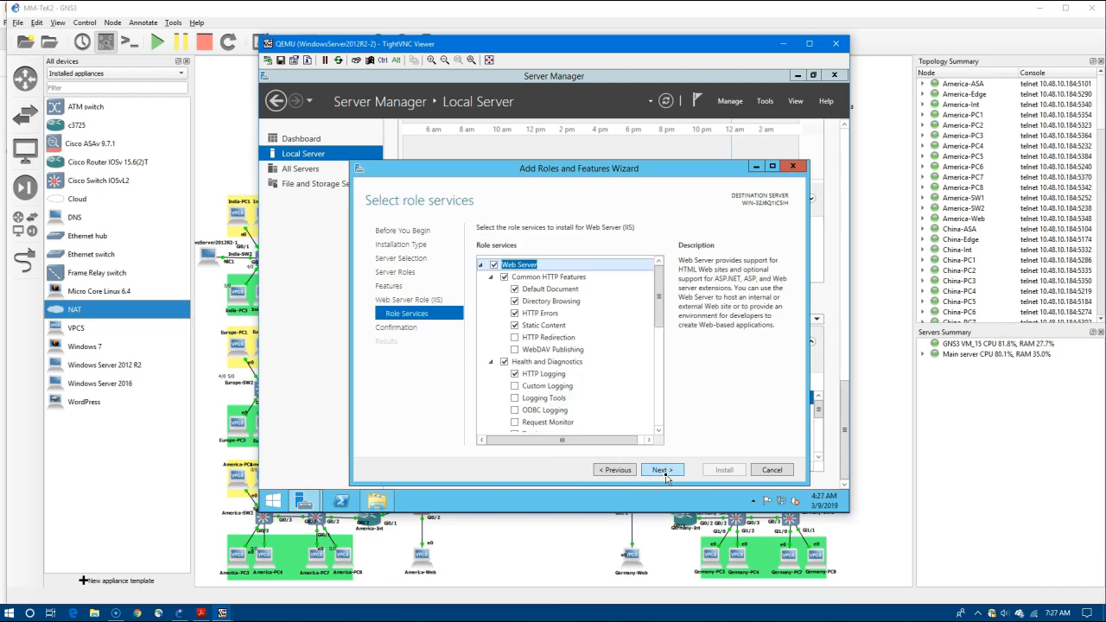
pyautogui.click(663, 471)
pyautogui.click(721, 471)
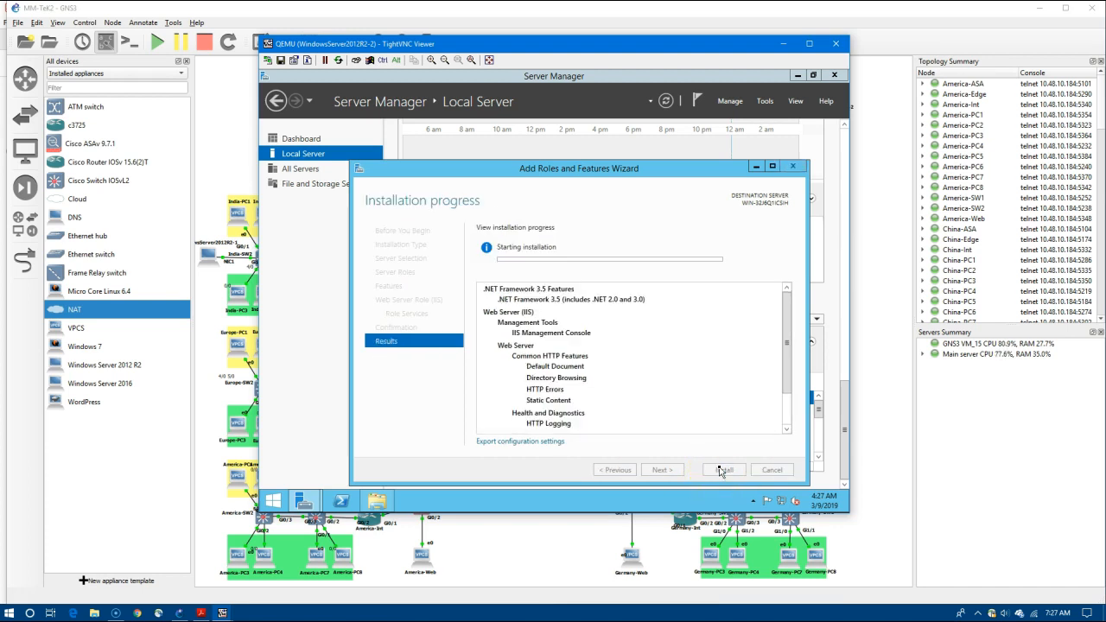
pyautogui.click(689, 413)
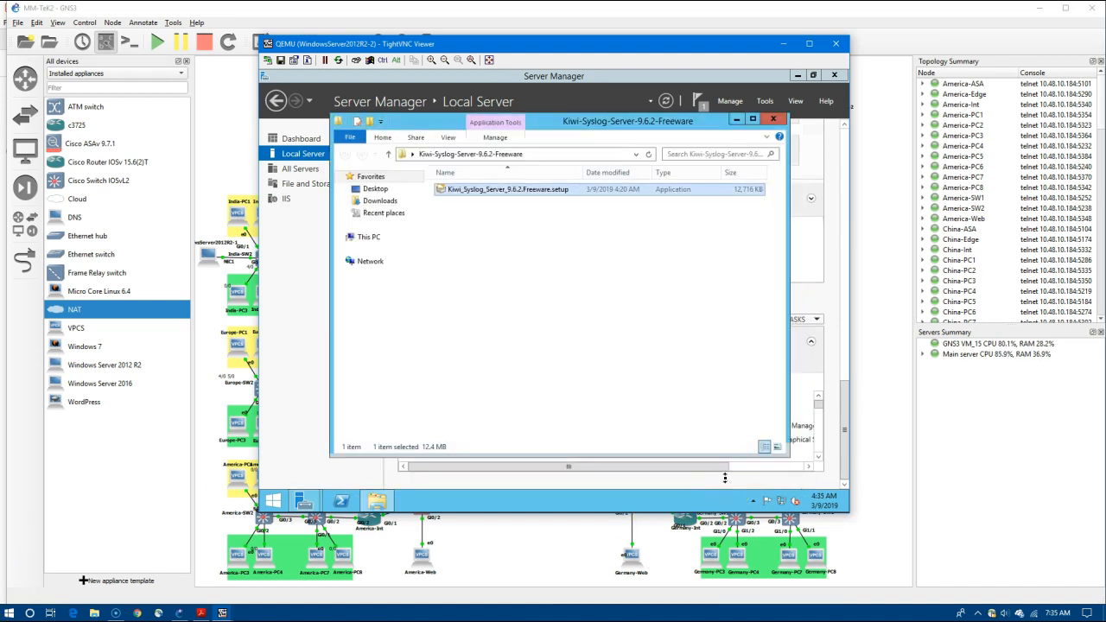
# Run the Kiwi Syslog 9.6.2 setup and install it as a service with default options.
pyautogui.doubleClick(440, 185)
pyautogui.click(592, 297)
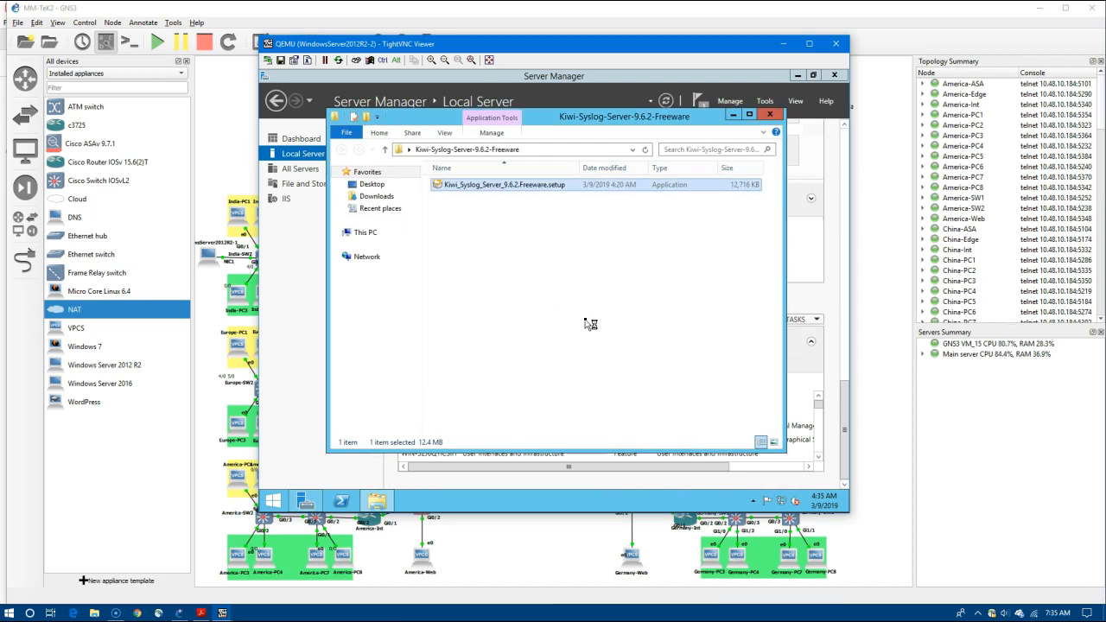
pyautogui.click(611, 377)
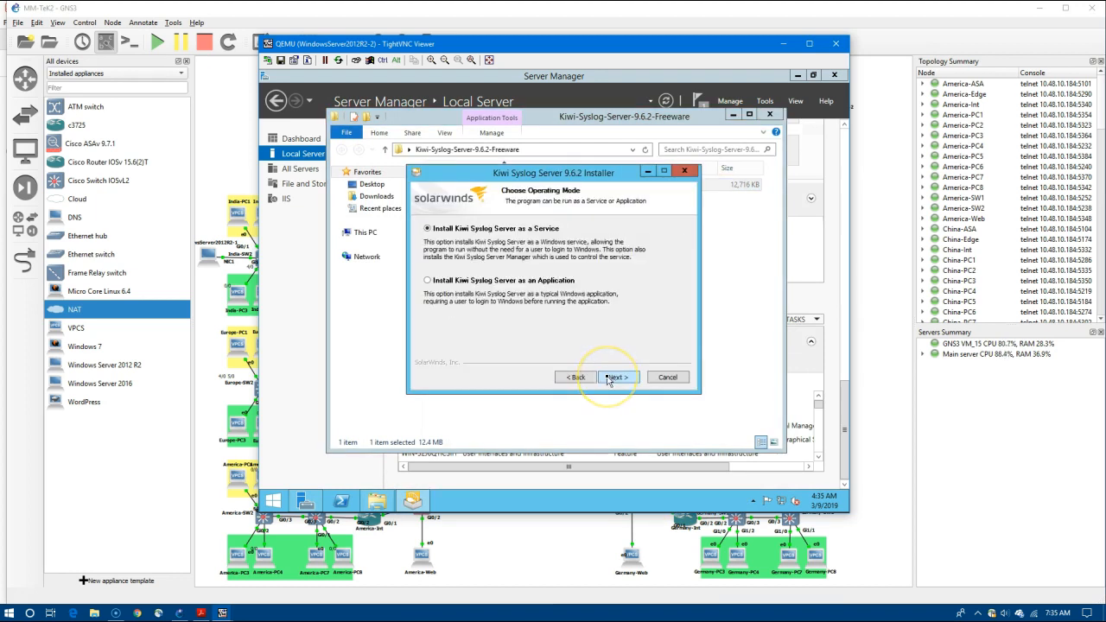
pyautogui.click(615, 377)
pyautogui.click(615, 377)
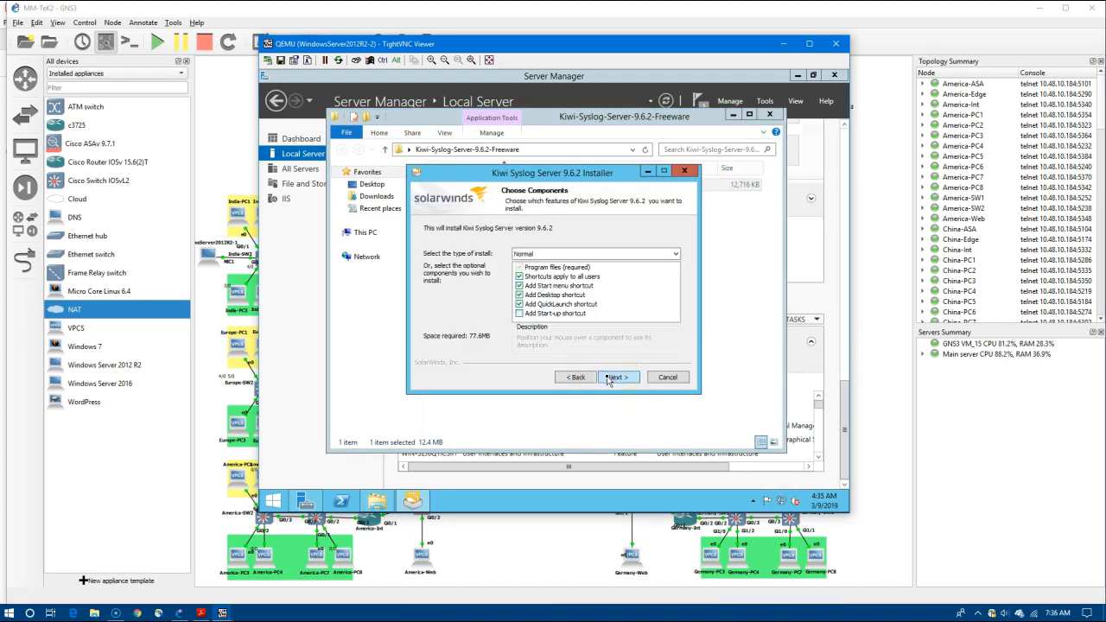
pyautogui.click(615, 377)
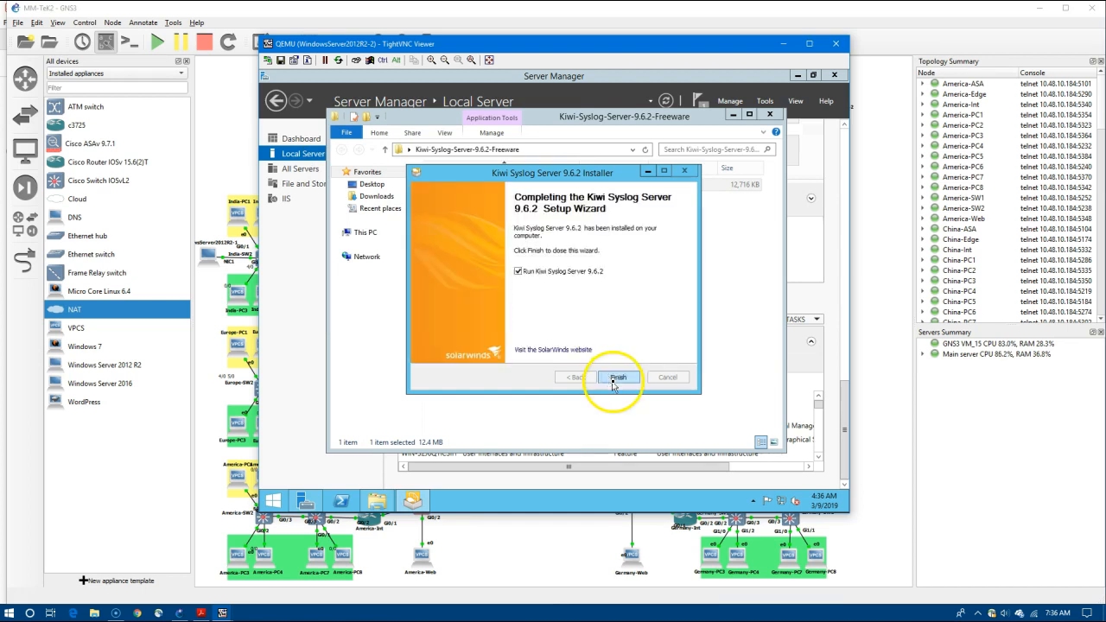
pyautogui.click(614, 380)
# Close the Kiwi folder, dismiss the startup message, and hide the Kiwi Syslog window.
pyautogui.click(775, 115)
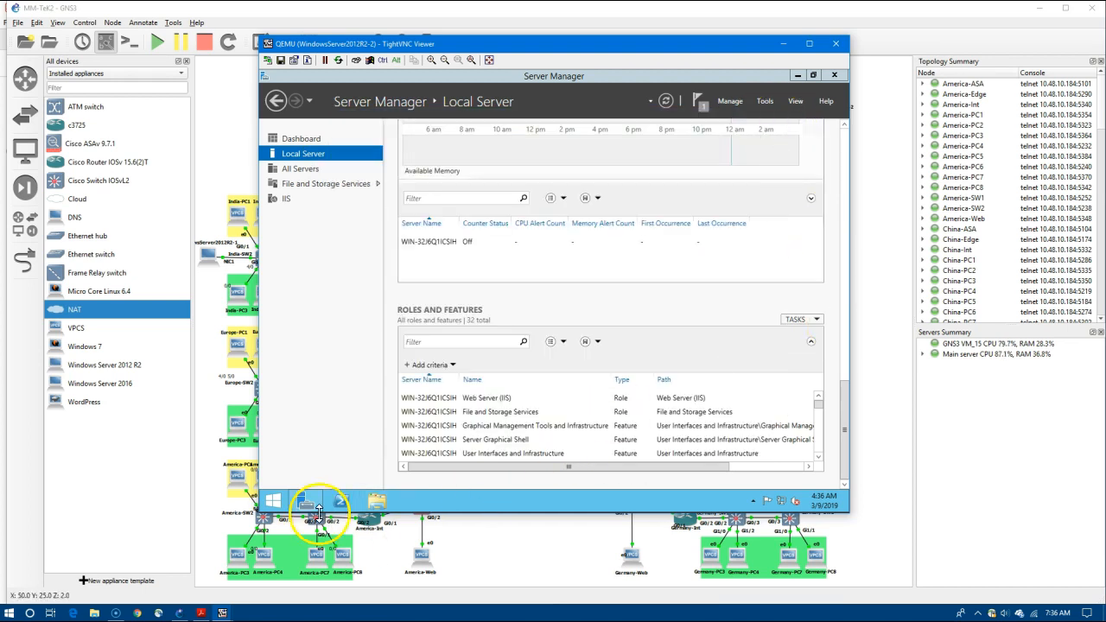
pyautogui.click(713, 390)
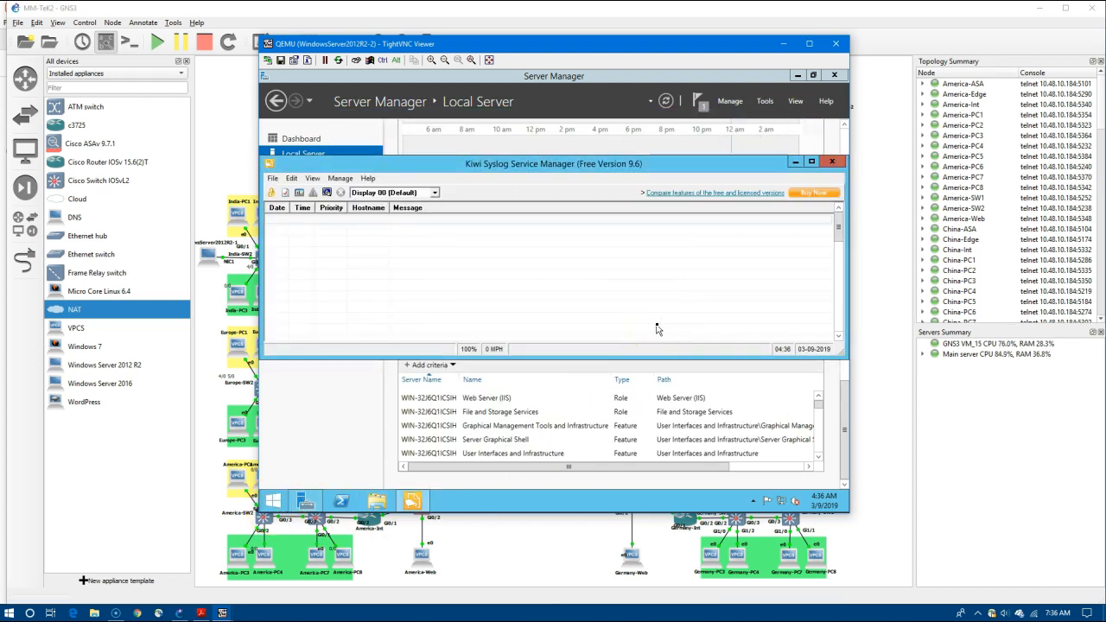
pyautogui.click(794, 162)
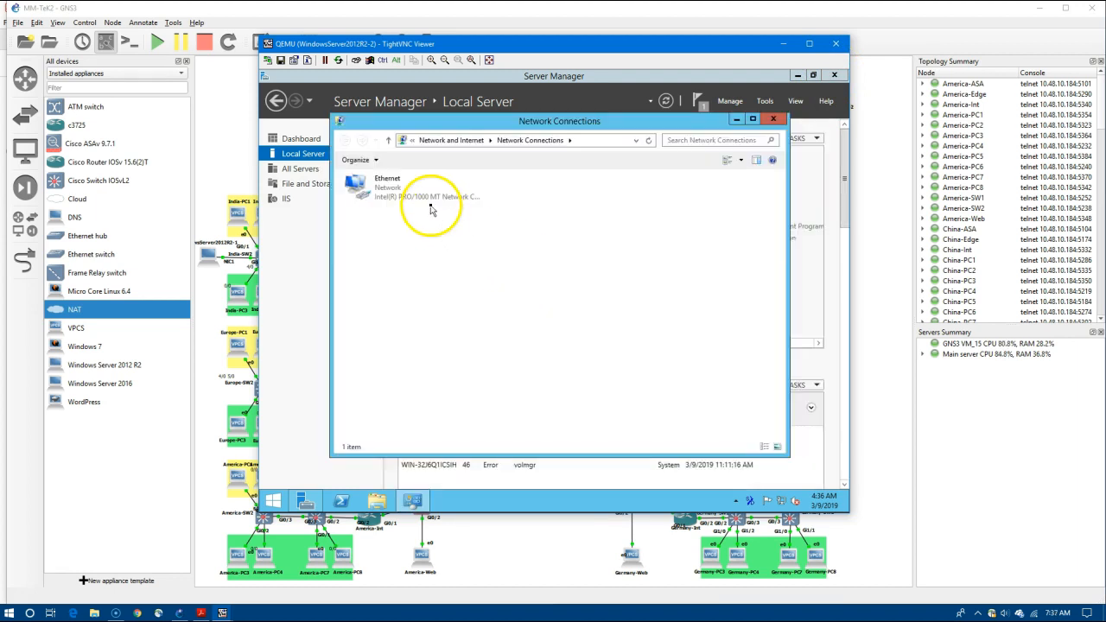
# Open the Ethernet adapter's IPv4 settings and check the mesh topology PDF for addressing.
pyautogui.rightClick(414, 194)
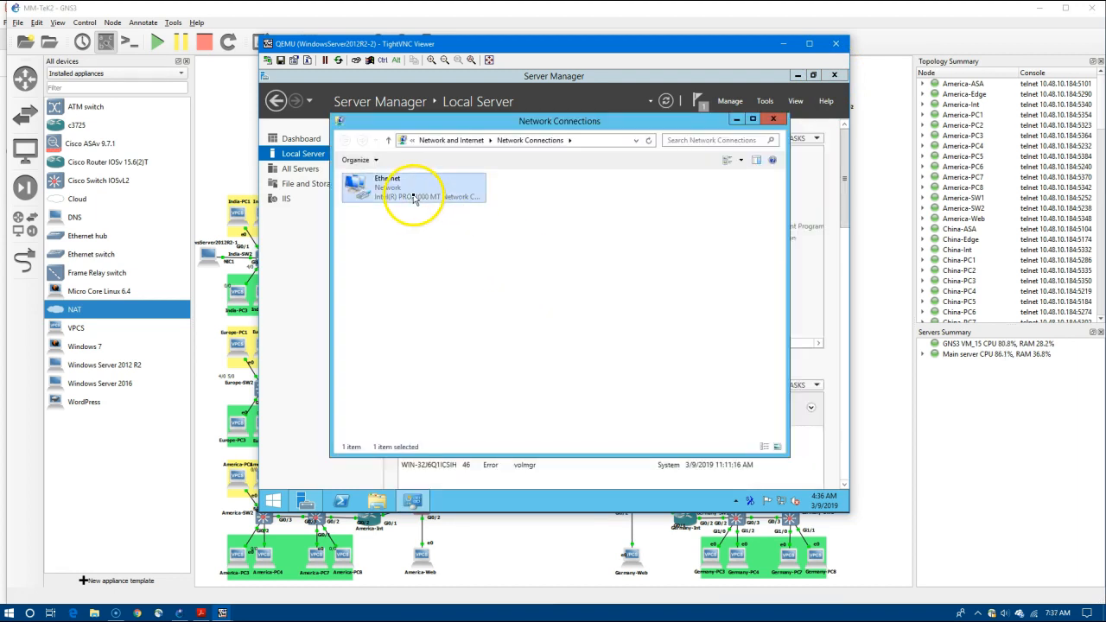
pyautogui.click(466, 298)
pyautogui.click(436, 331)
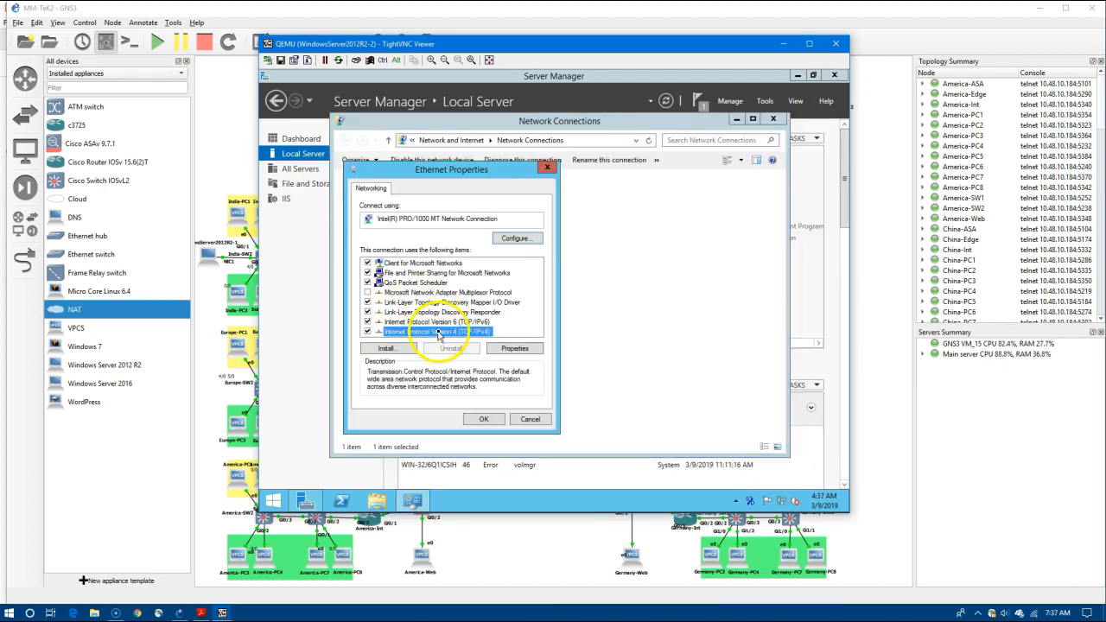
pyautogui.doubleClick(437, 331)
pyautogui.click(493, 311)
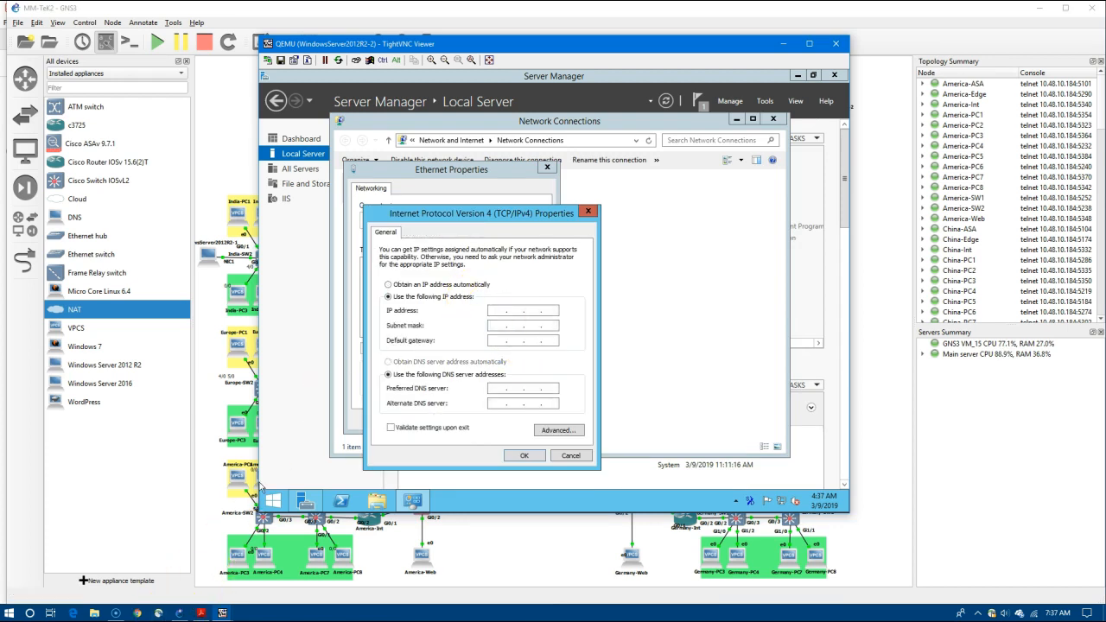
pyautogui.click(201, 612)
pyautogui.moveTo(403, 372); pyautogui.dragTo(407, 520)
pyautogui.moveTo(323, 598); pyautogui.dragTo(259, 598)
pyautogui.moveTo(403, 484); pyautogui.dragTo(412, 382)
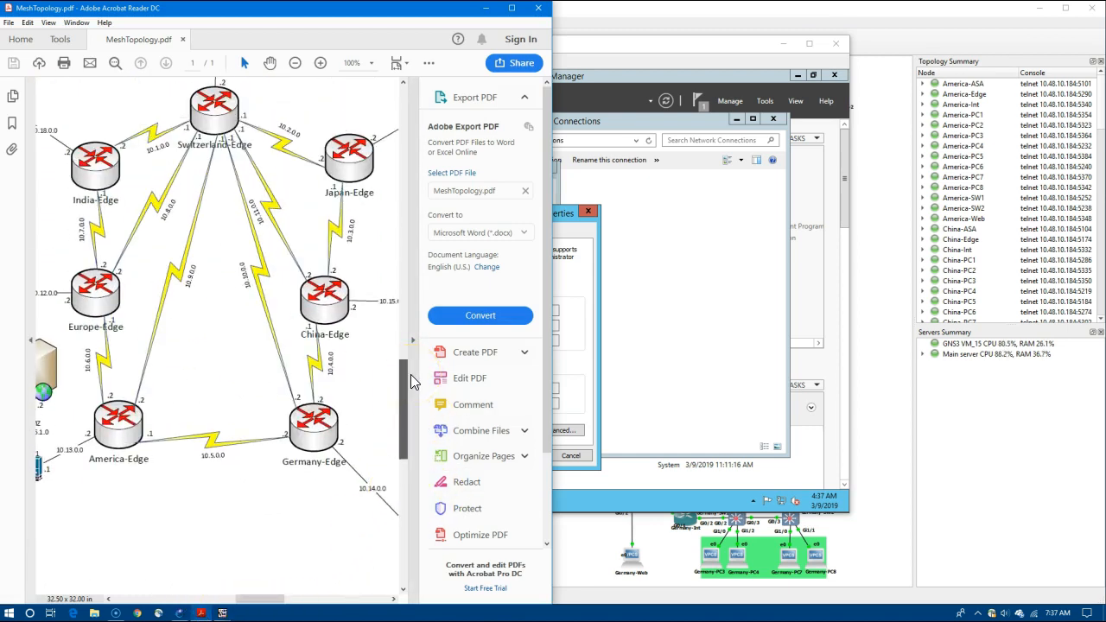
# Set static IP 10.20.20.2/24 with gateway 10.20.20.1, then close Network Connections and Server Manager.
pyautogui.click(609, 329)
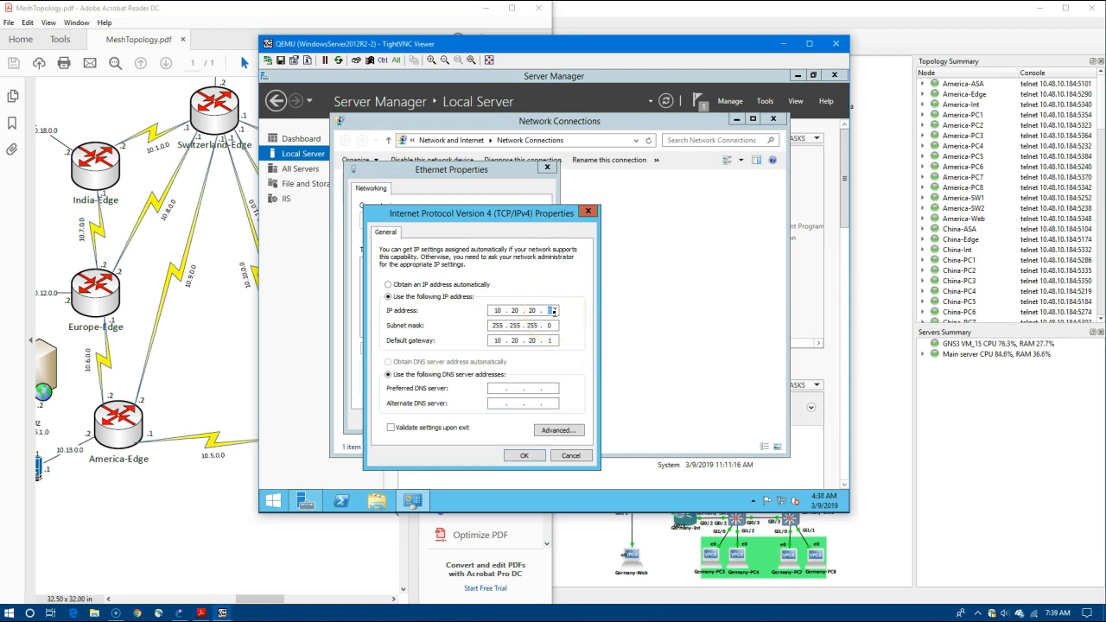
pyautogui.click(551, 342)
pyautogui.click(524, 455)
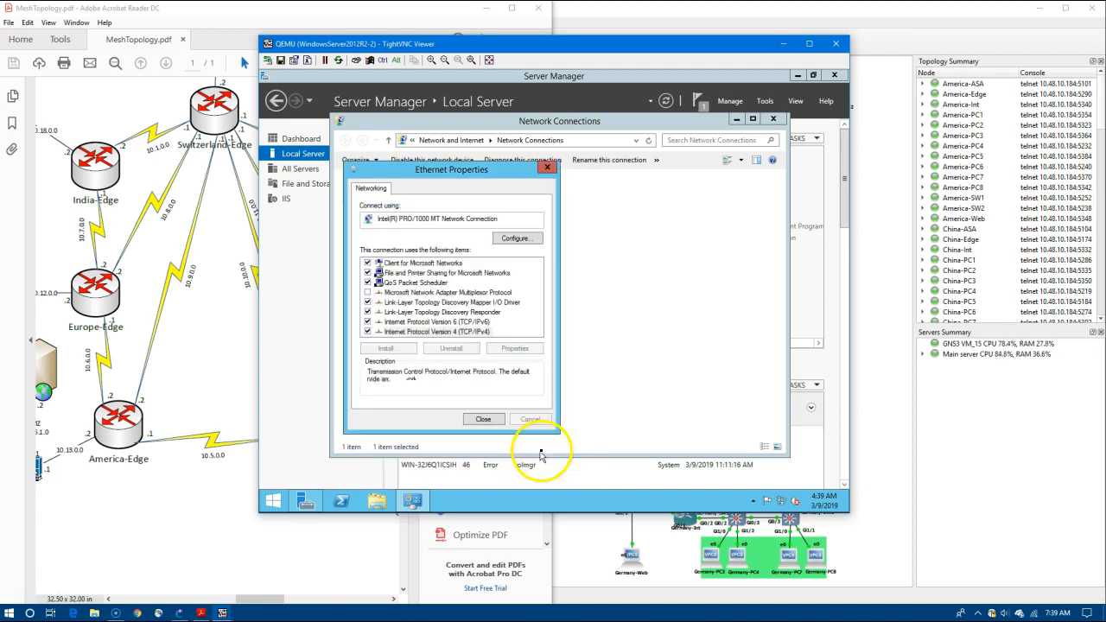
pyautogui.click(486, 488)
pyautogui.click(773, 120)
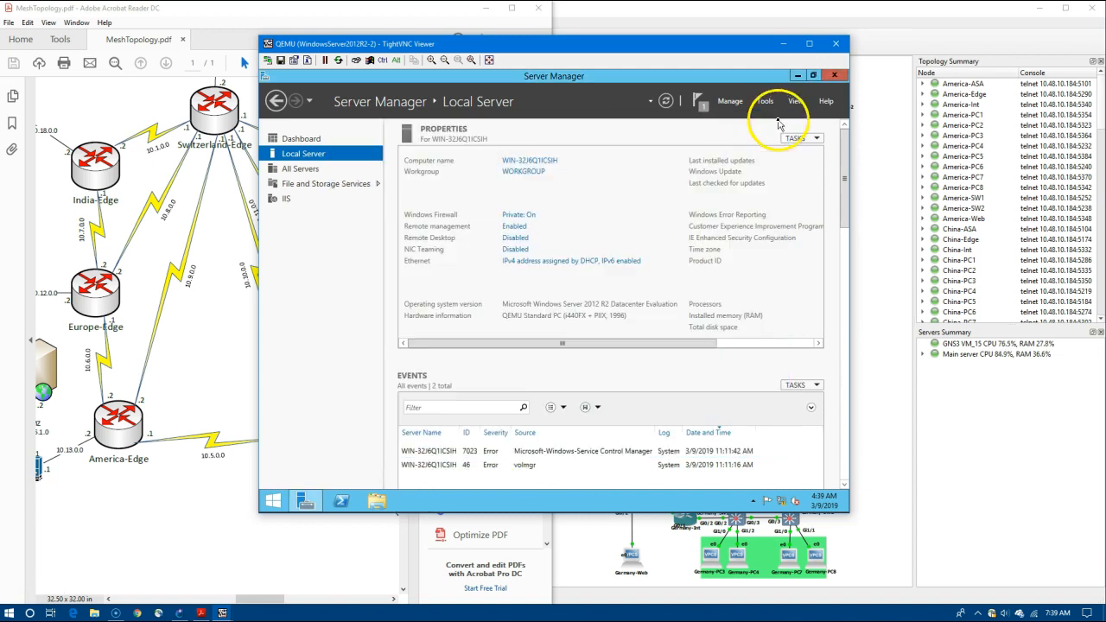
pyautogui.click(834, 76)
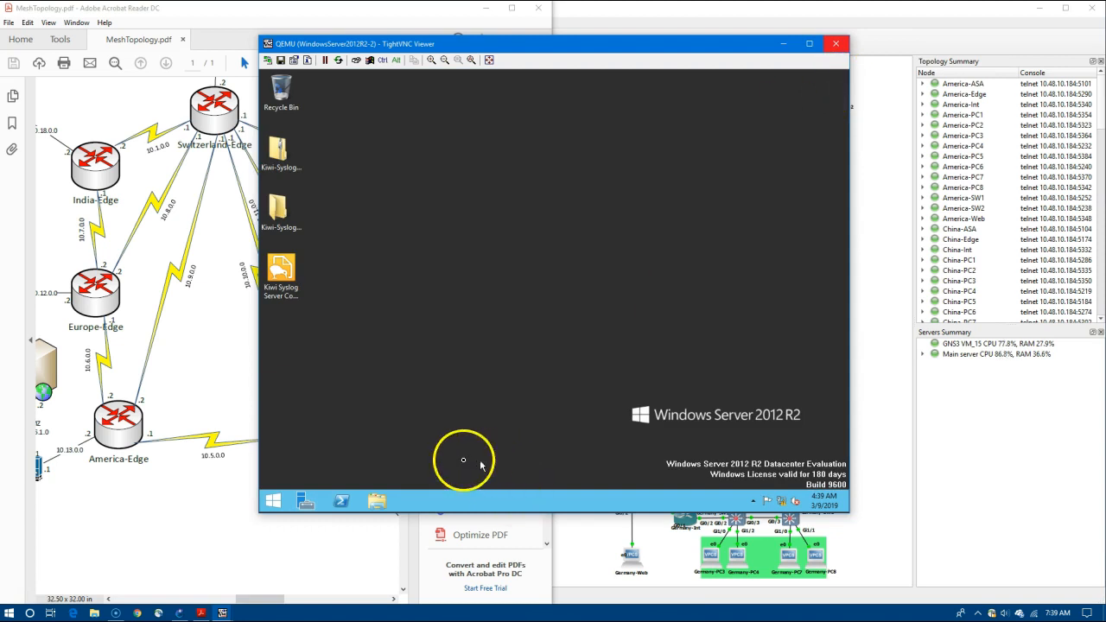
# Delete the NAT-1 node and move WindowsServer2012R2-2 to the bottom centre.
pyautogui.click(782, 44)
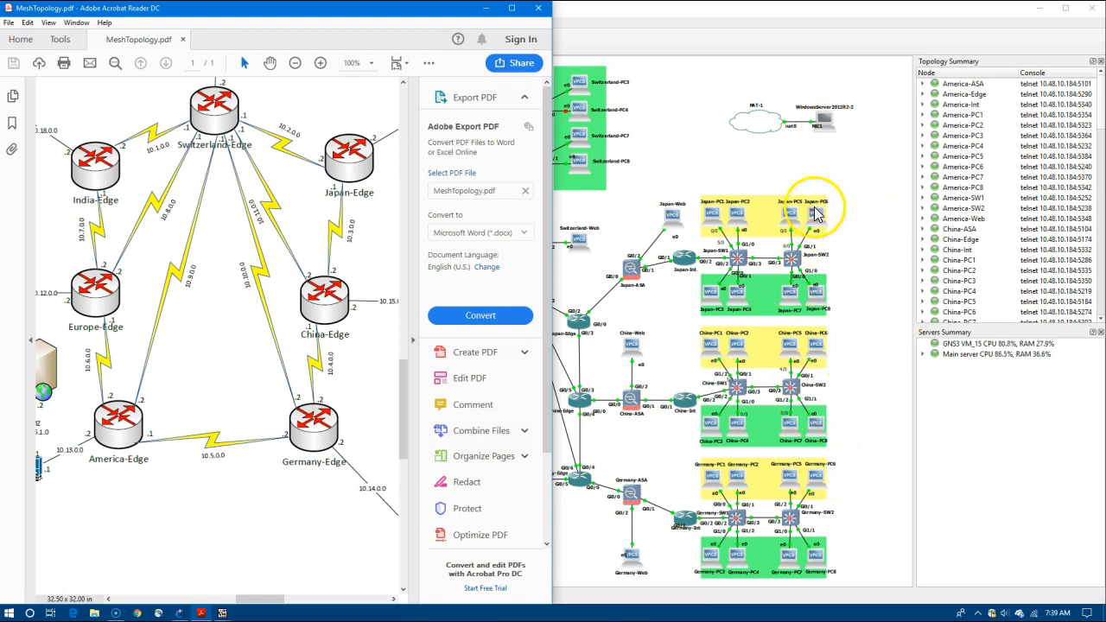
pyautogui.rightClick(758, 124)
pyautogui.click(769, 236)
pyautogui.click(583, 318)
pyautogui.moveTo(820, 123); pyautogui.dragTo(525, 551)
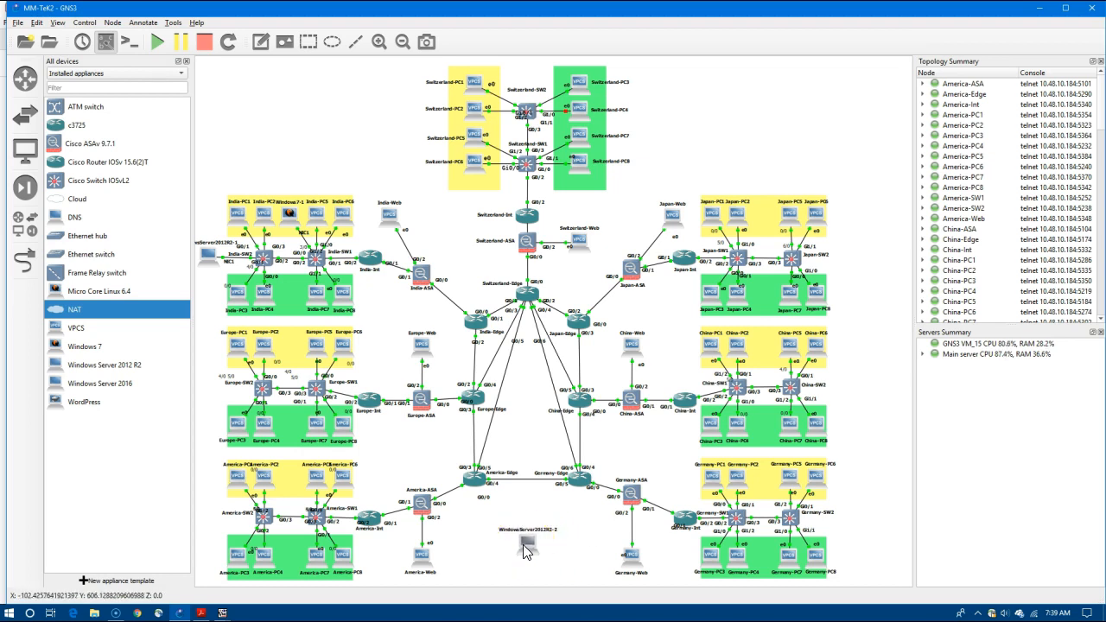
# Link the server's NIC1 to a Germany-Edge Gi port and open Germany-Edge's console.
pyautogui.click(24, 256)
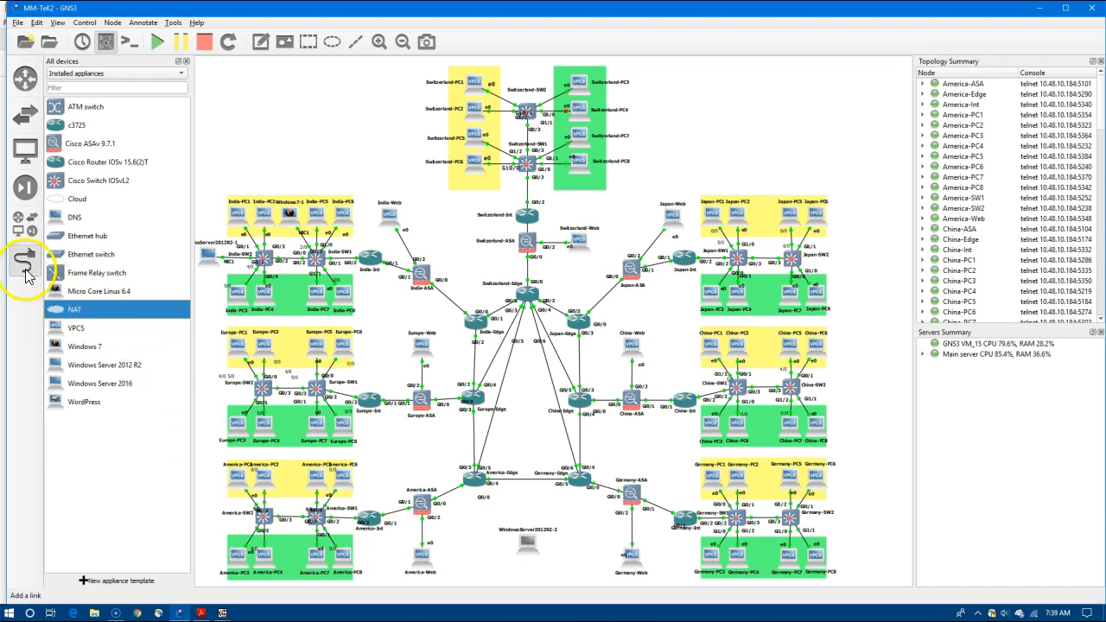
pyautogui.click(527, 550)
pyautogui.click(540, 541)
pyautogui.click(580, 483)
pyautogui.click(583, 492)
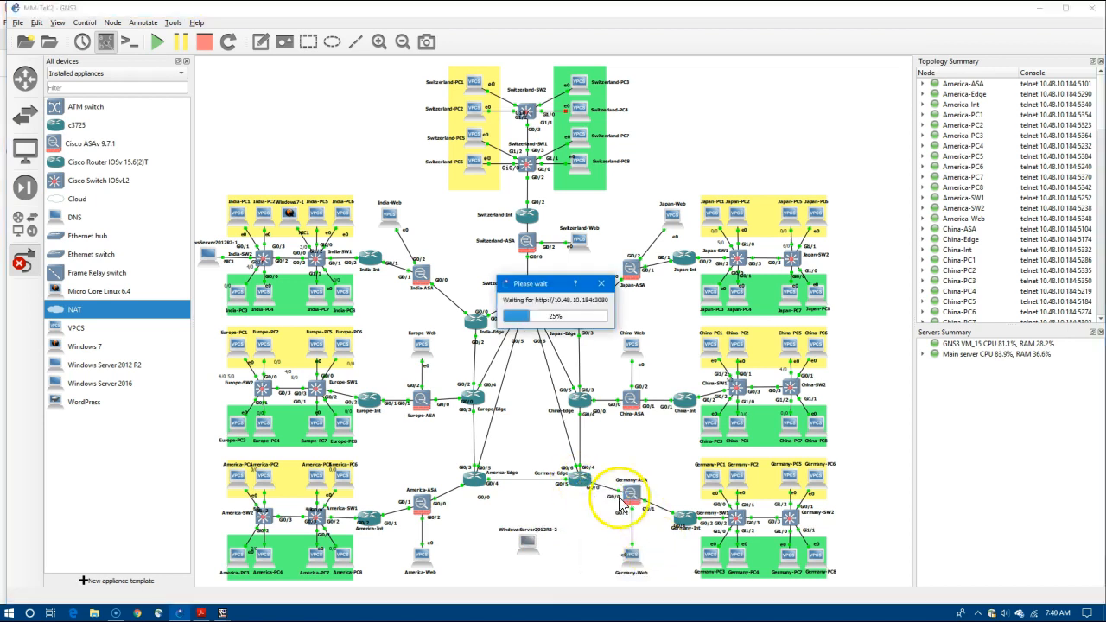
pyautogui.click(25, 259)
pyautogui.rightClick(577, 475)
pyautogui.click(666, 356)
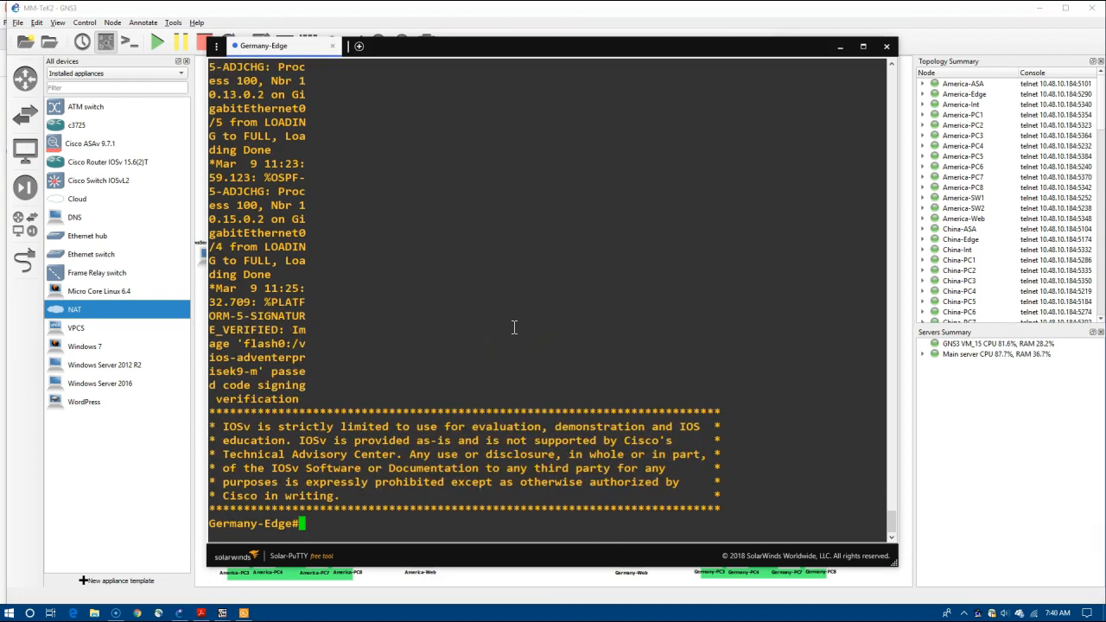
# Enter 'en' and 'conf t' on Germany-Edge, start an 'int' command, and move the console right.
pyautogui.write('en')
pyautogui.press('Return')
pyautogui.click(518, 329)
pyautogui.write('conf t')
pyautogui.press('Return')
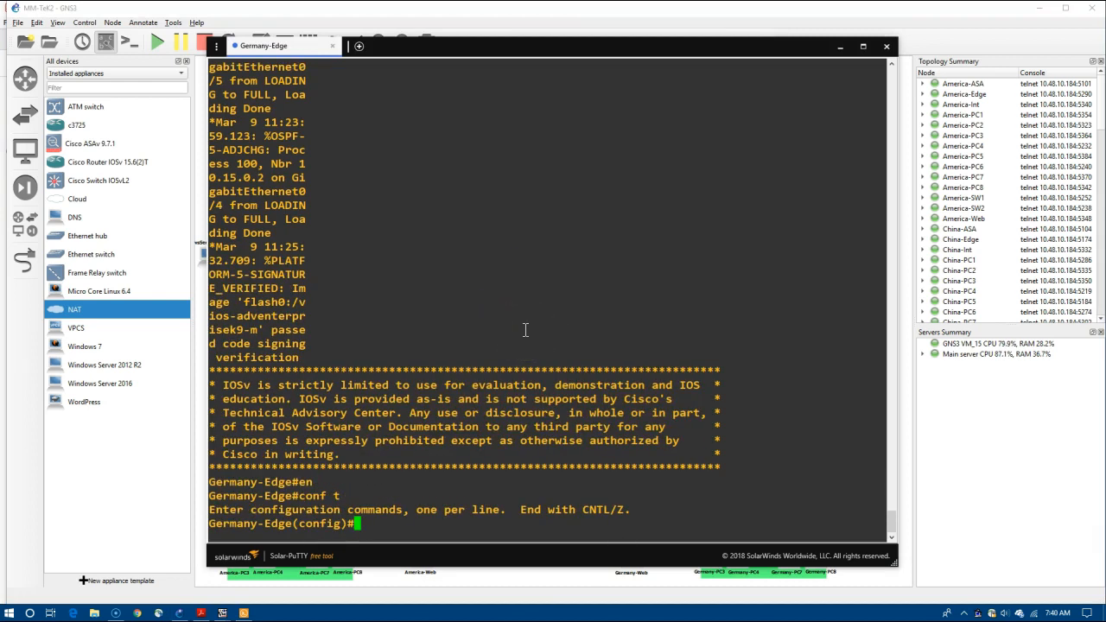
pyautogui.write('int')
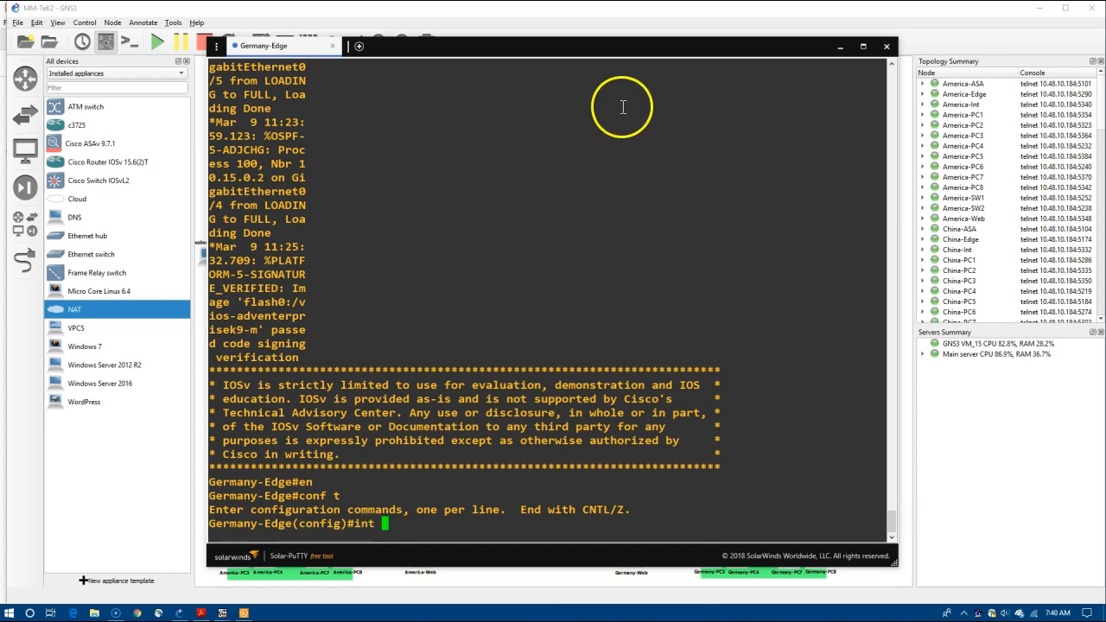
pyautogui.moveTo(619, 56); pyautogui.dragTo(859, 62)
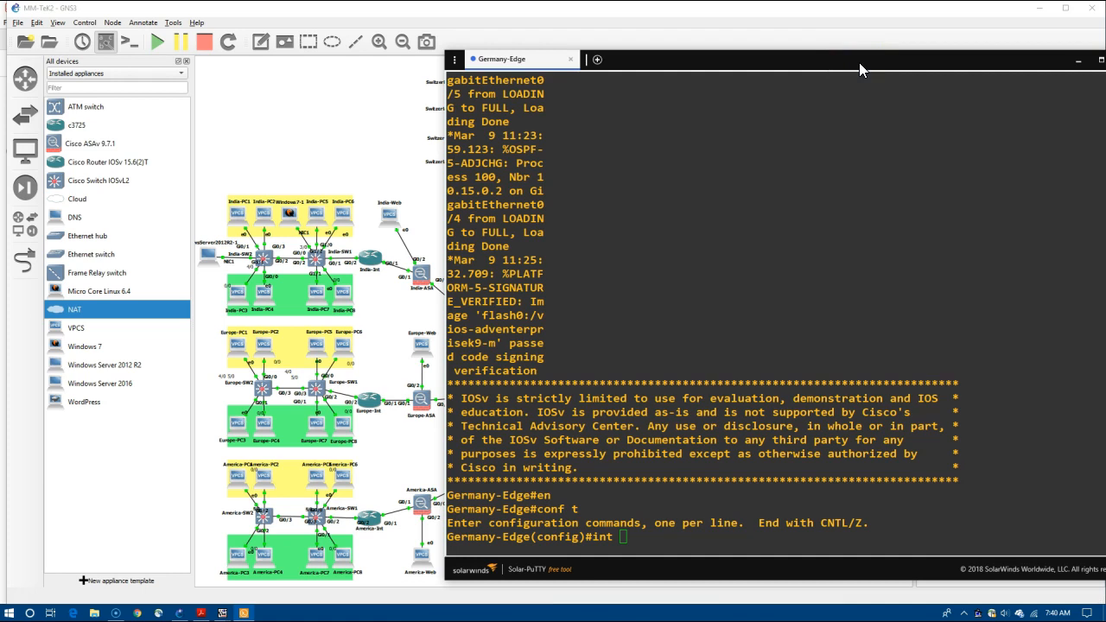
# On int g0/1 enter 'ip add 10.20.20.1 255.255.255.0' and 'no shut', then ping 10.20.20.2.
pyautogui.click(814, 242)
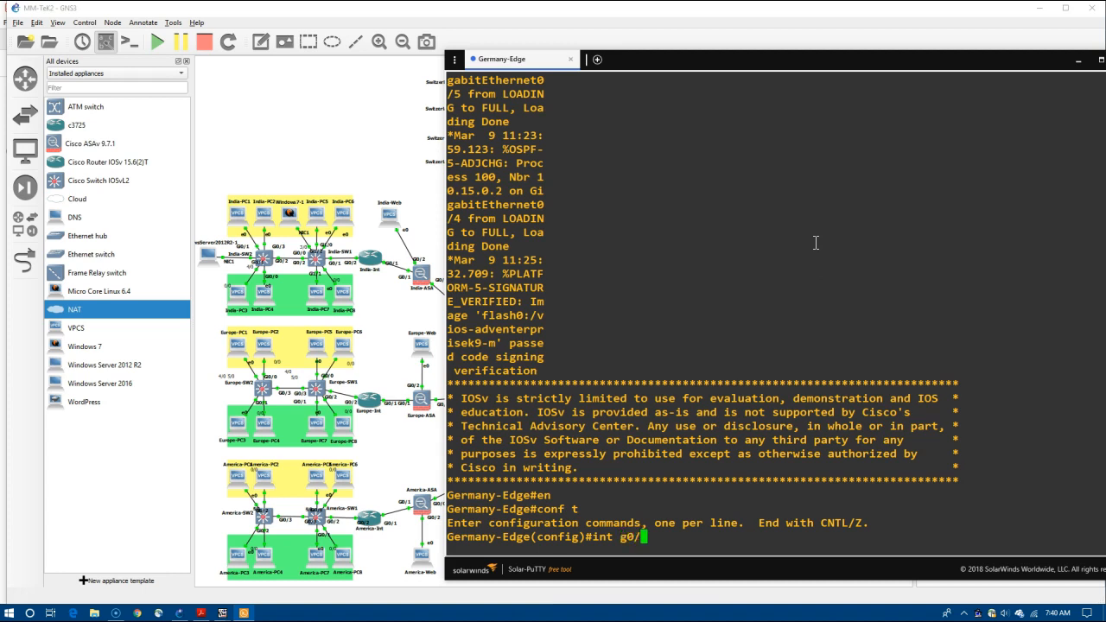
pyautogui.press('Return')
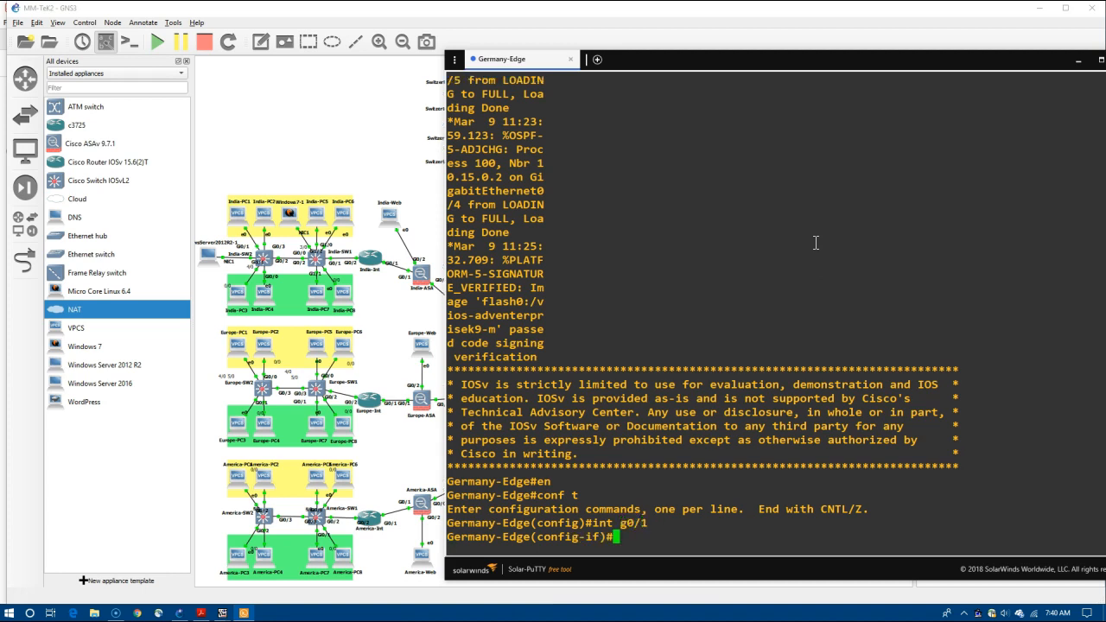
pyautogui.write('ip add 10.20.20.1')
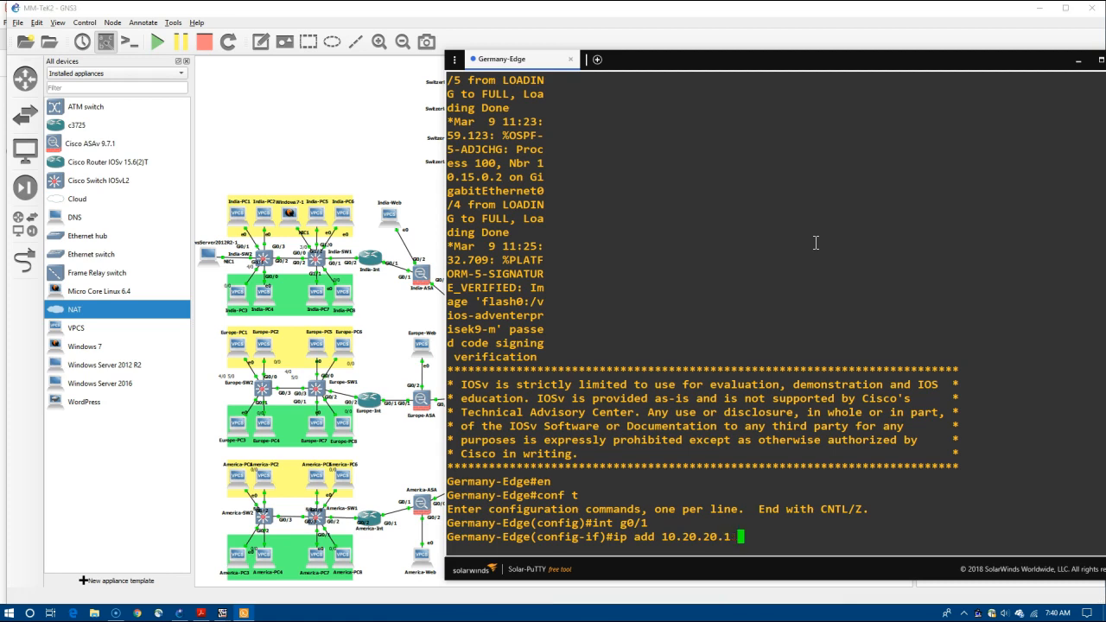
pyautogui.write(' 255.255.255.')
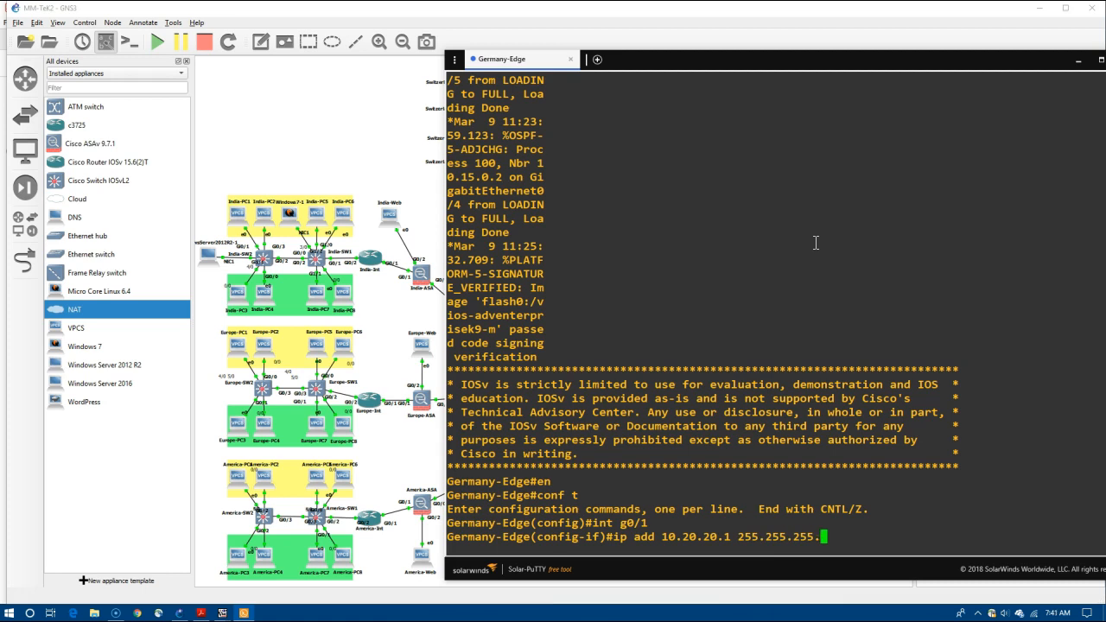
pyautogui.write('0')
pyautogui.press('Return')
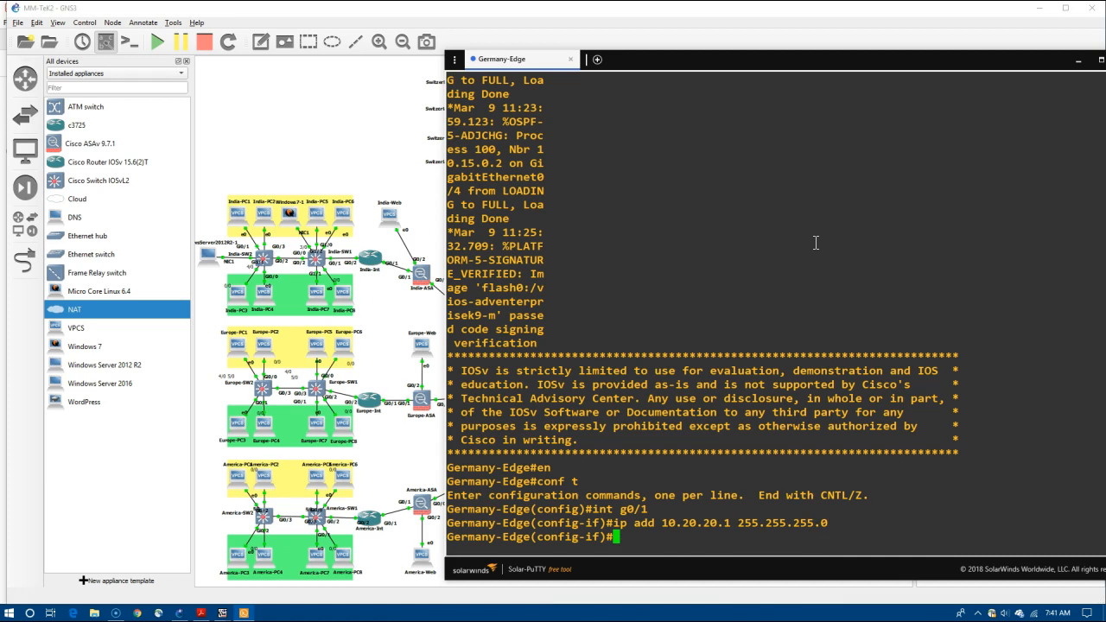
pyautogui.write('no shut')
pyautogui.press('Return')
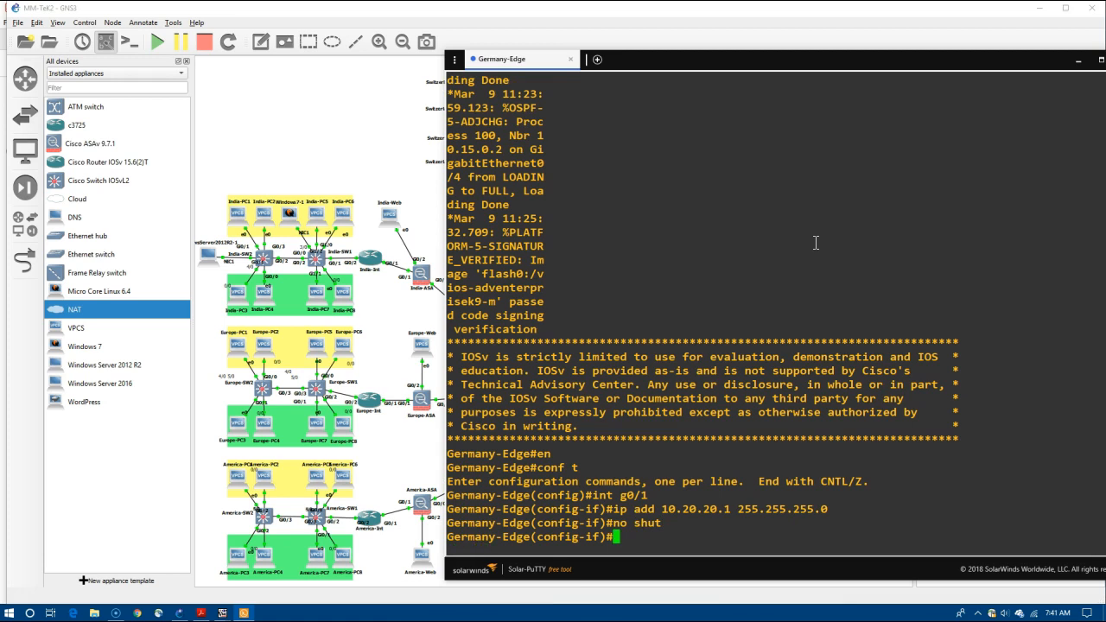
pyautogui.write('do ping ')
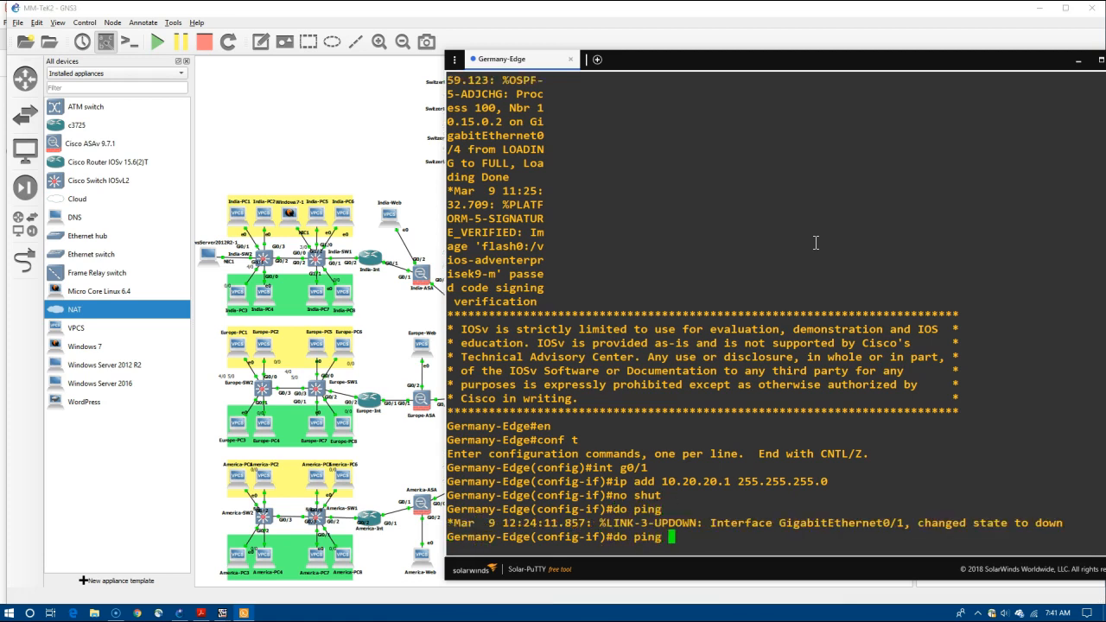
pyautogui.write('10.20.20.2')
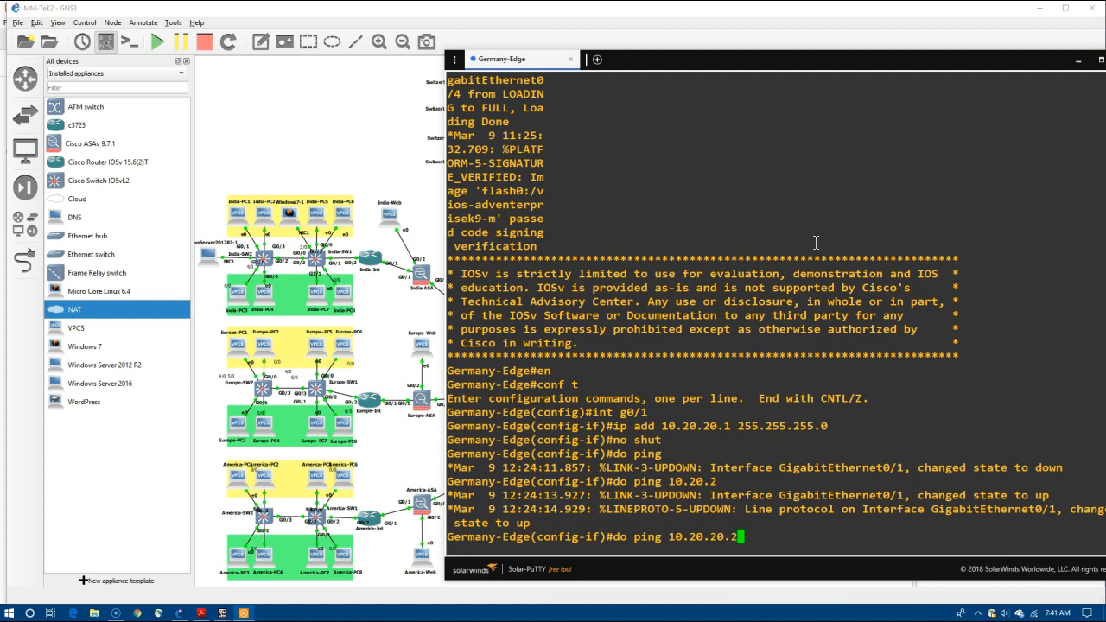
pyautogui.press('Return')
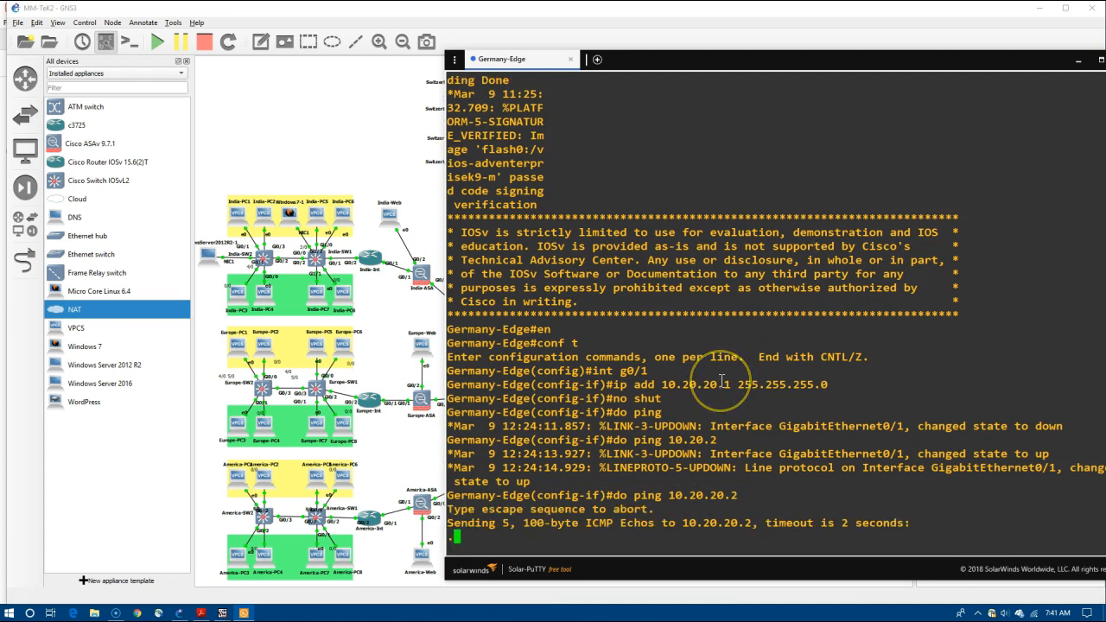
# Bring the Windows Server viewer forward and review the Ethernet adapter's IPv4 settings.
pyautogui.click(223, 613)
pyautogui.click(275, 554)
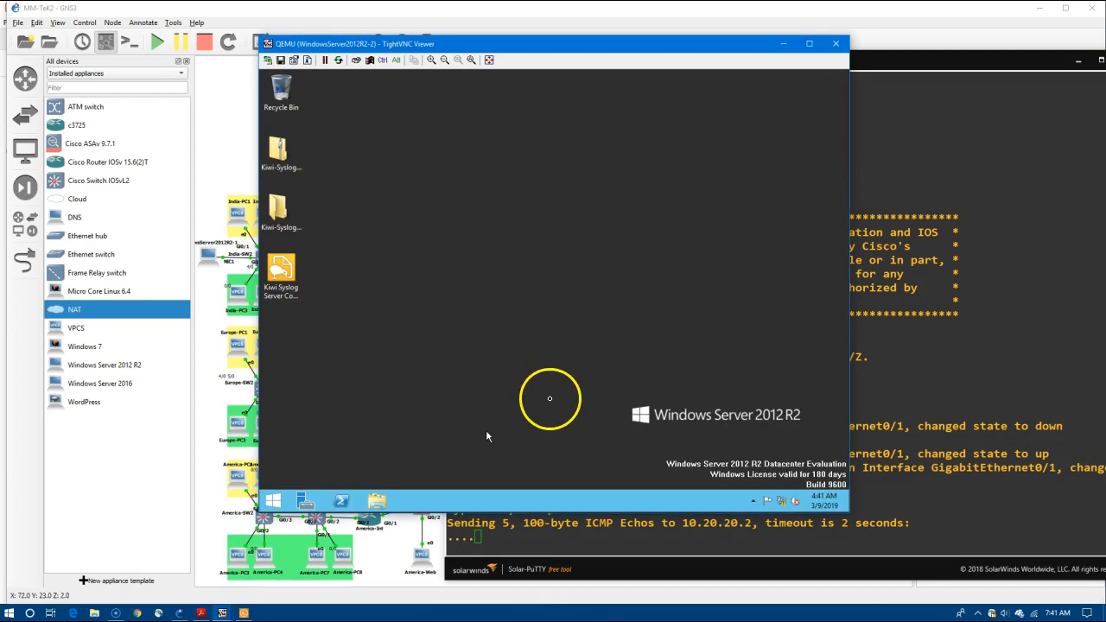
pyautogui.rightClick(785, 503)
pyautogui.click(780, 507)
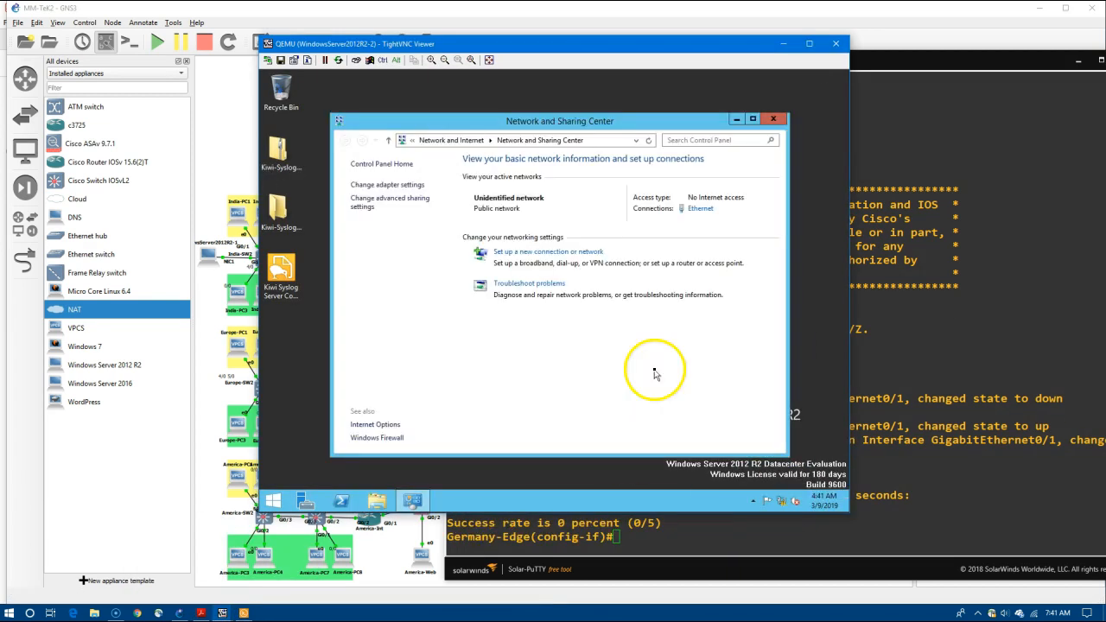
pyautogui.click(408, 185)
pyautogui.rightClick(439, 212)
pyautogui.click(486, 316)
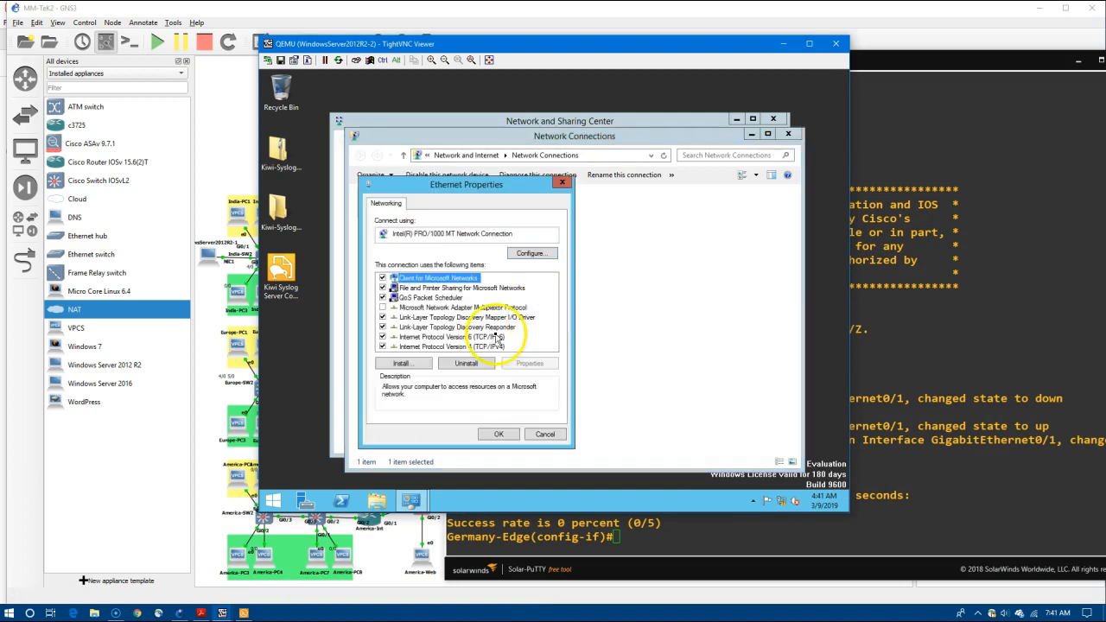
pyautogui.doubleClick(521, 365)
pyautogui.click(537, 469)
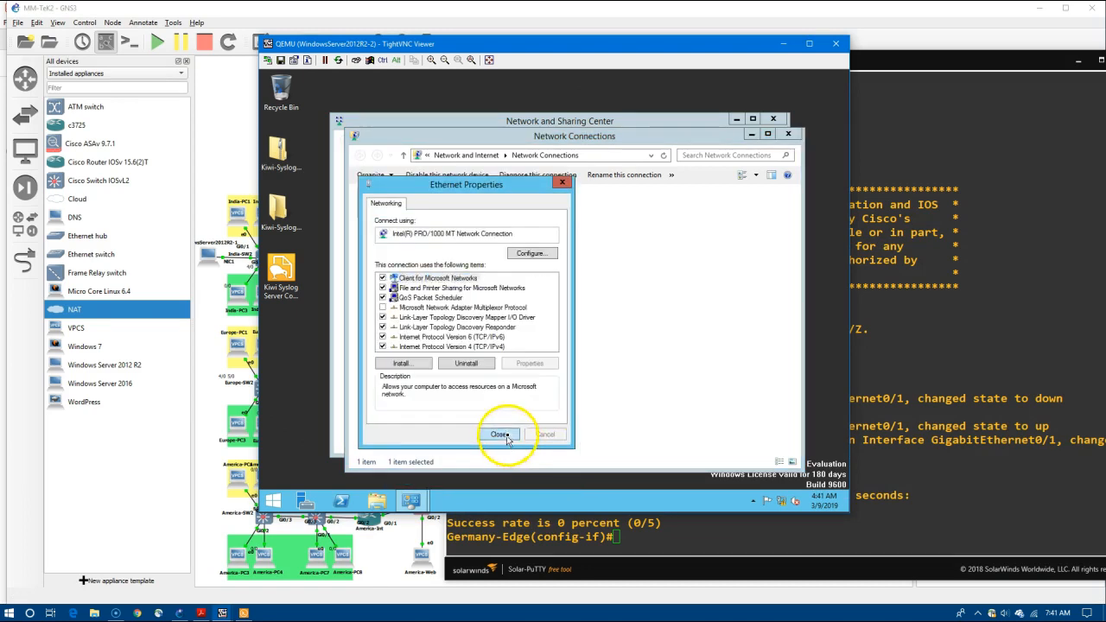
pyautogui.click(505, 437)
# Show the server's Windows Firewall status with Private networks expanded.
pyautogui.rightClick(781, 501)
pyautogui.click(781, 499)
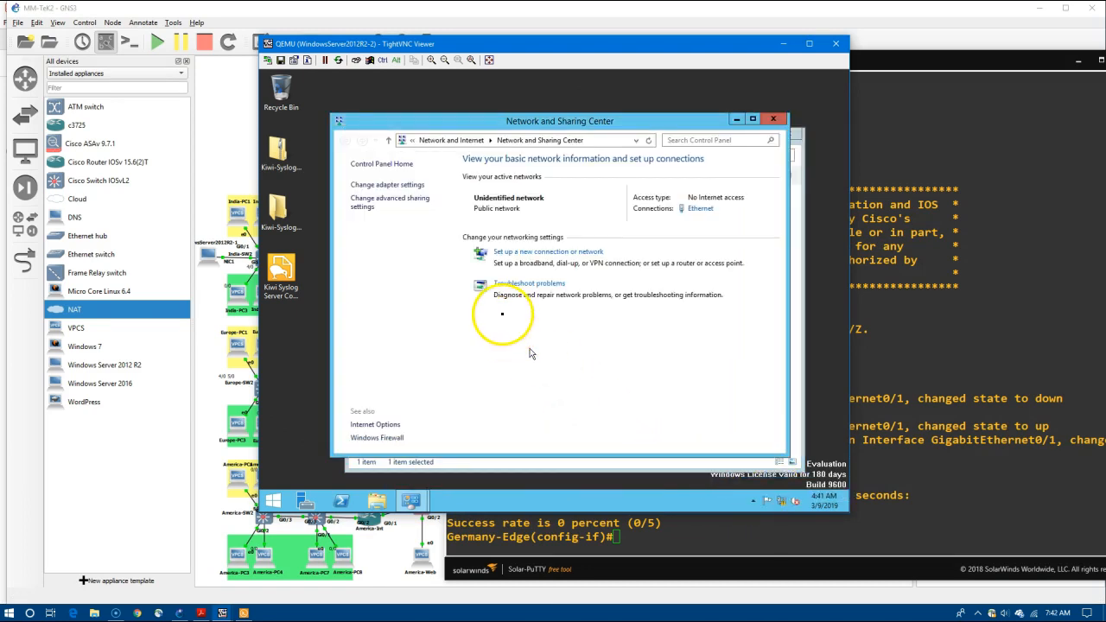
pyautogui.click(371, 440)
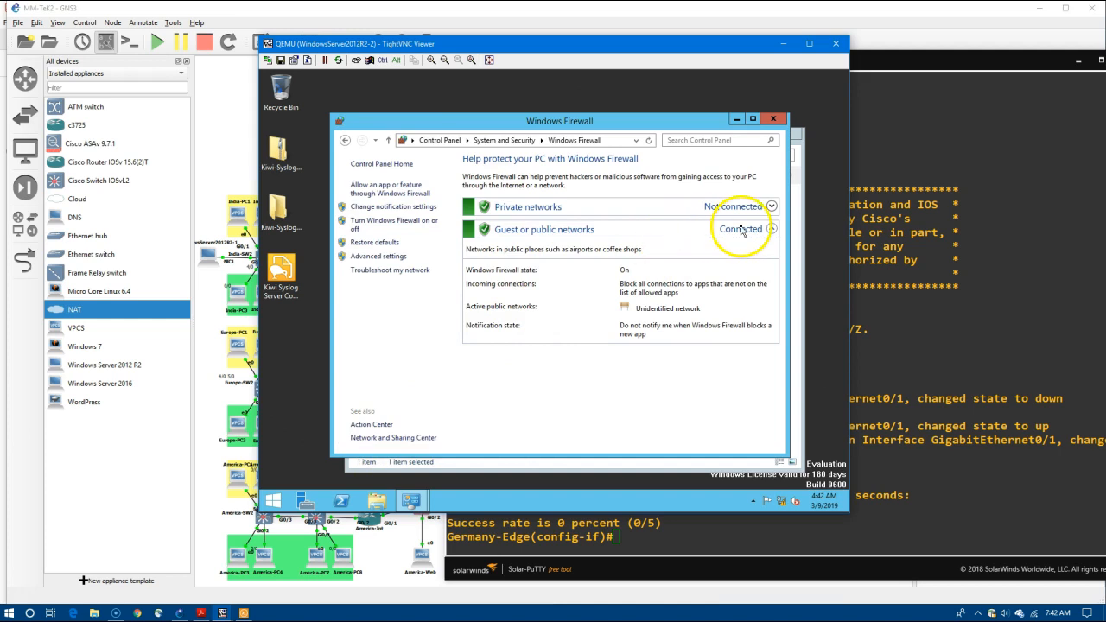
pyautogui.click(769, 207)
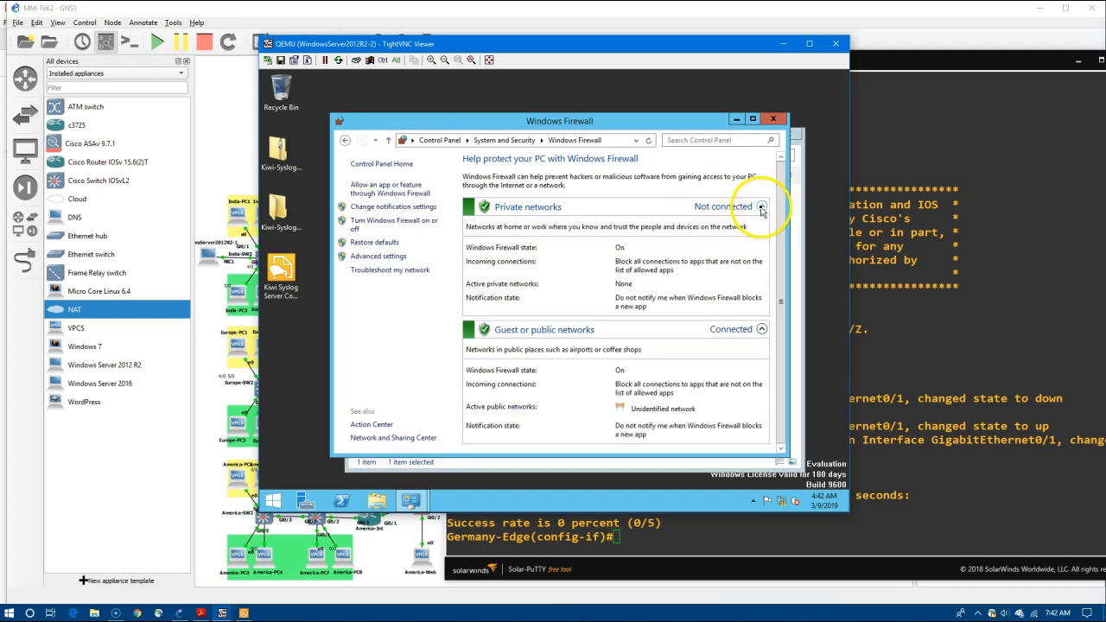
# Turn off Windows Firewall for private and public networks and close the network windows.
pyautogui.click(367, 224)
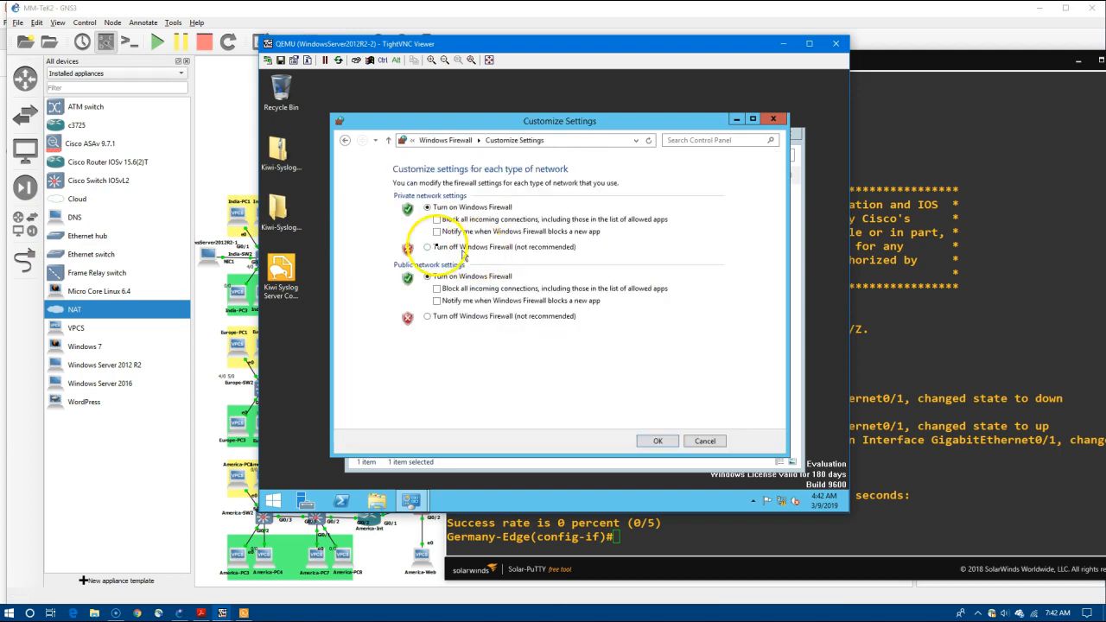
pyautogui.click(427, 247)
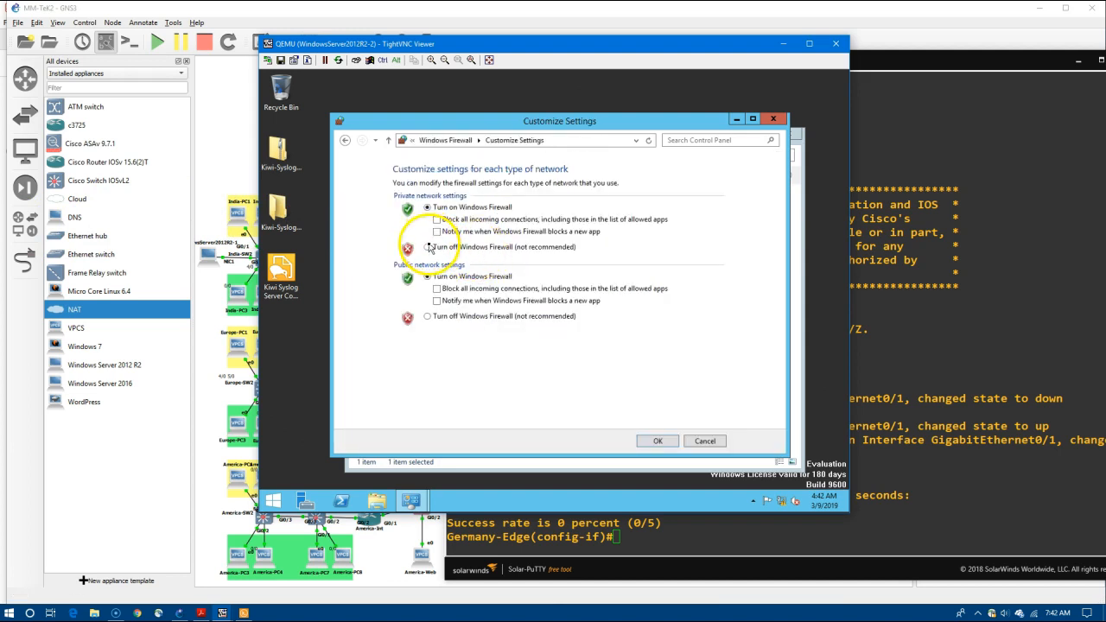
pyautogui.click(426, 320)
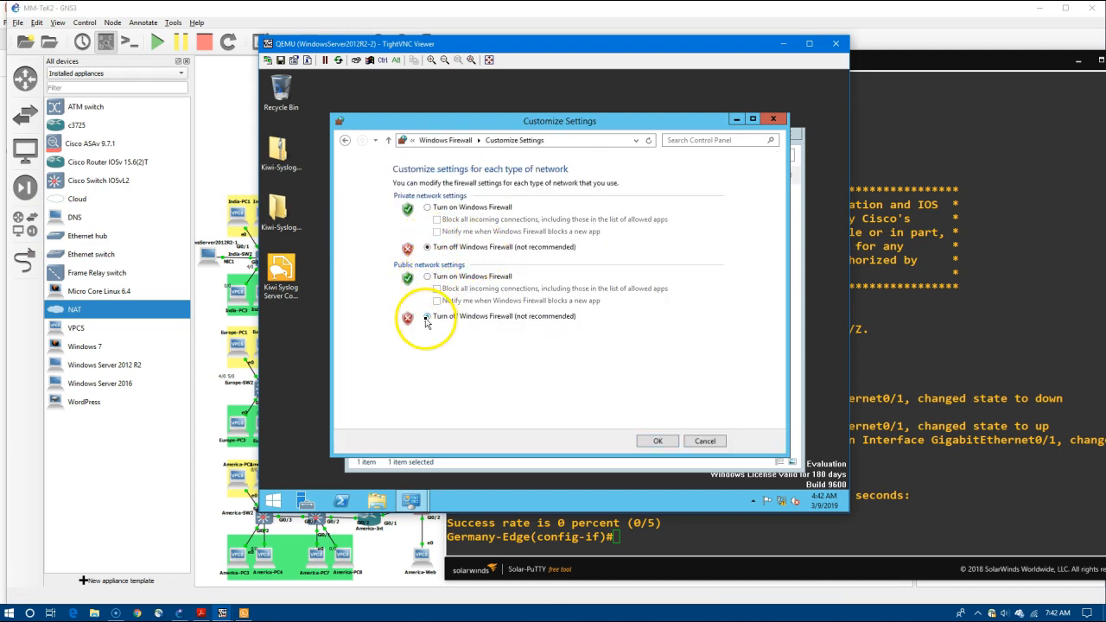
pyautogui.click(642, 444)
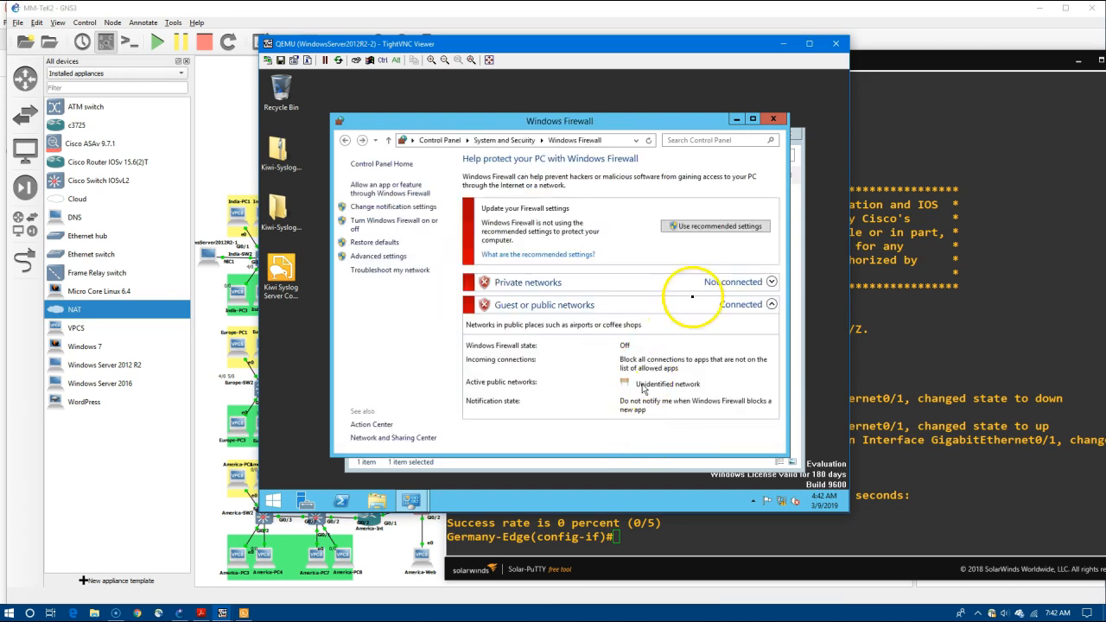
pyautogui.click(773, 119)
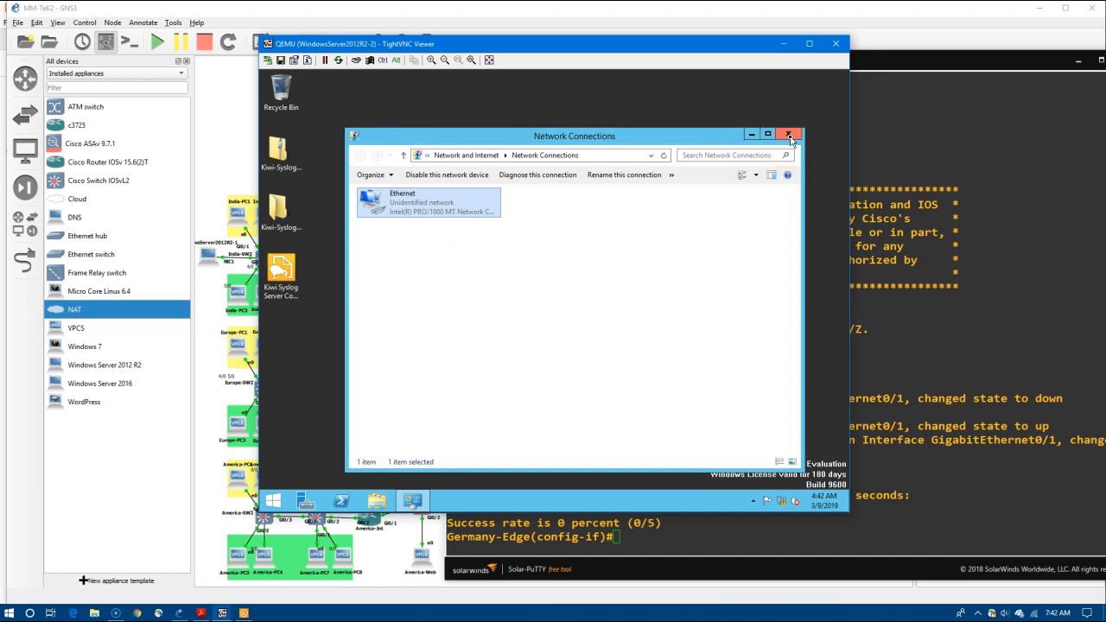
pyautogui.click(789, 137)
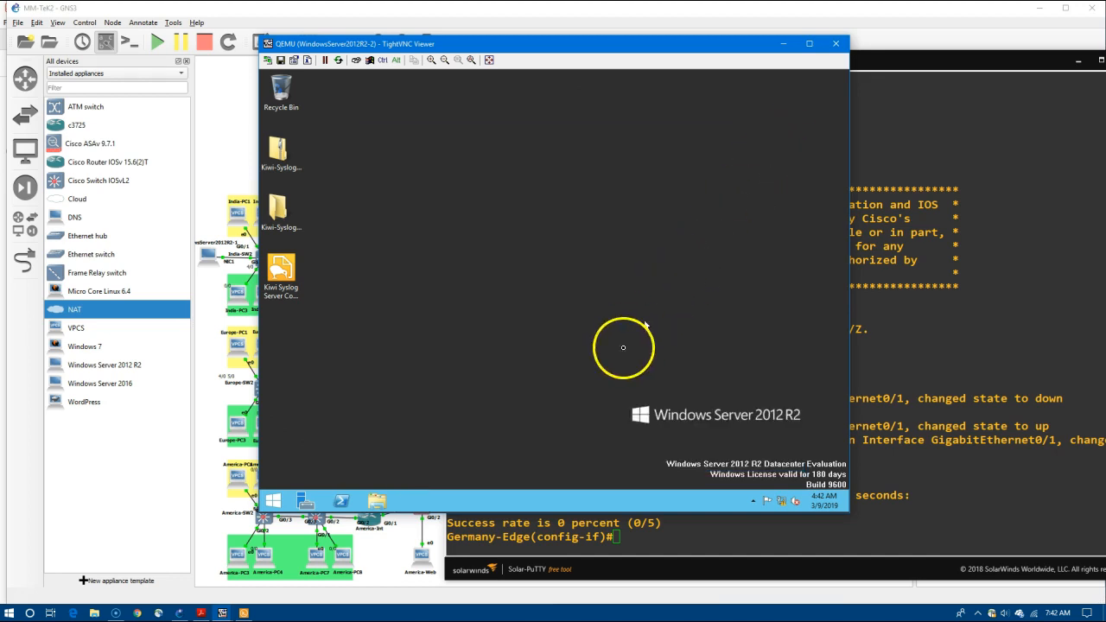
# Ping 10.20.20.2 from Germany-Edge with 'do ping', then minimize the server viewer.
pyautogui.click(651, 537)
pyautogui.write('do ping 10.20.20.2')
pyautogui.press('Return')
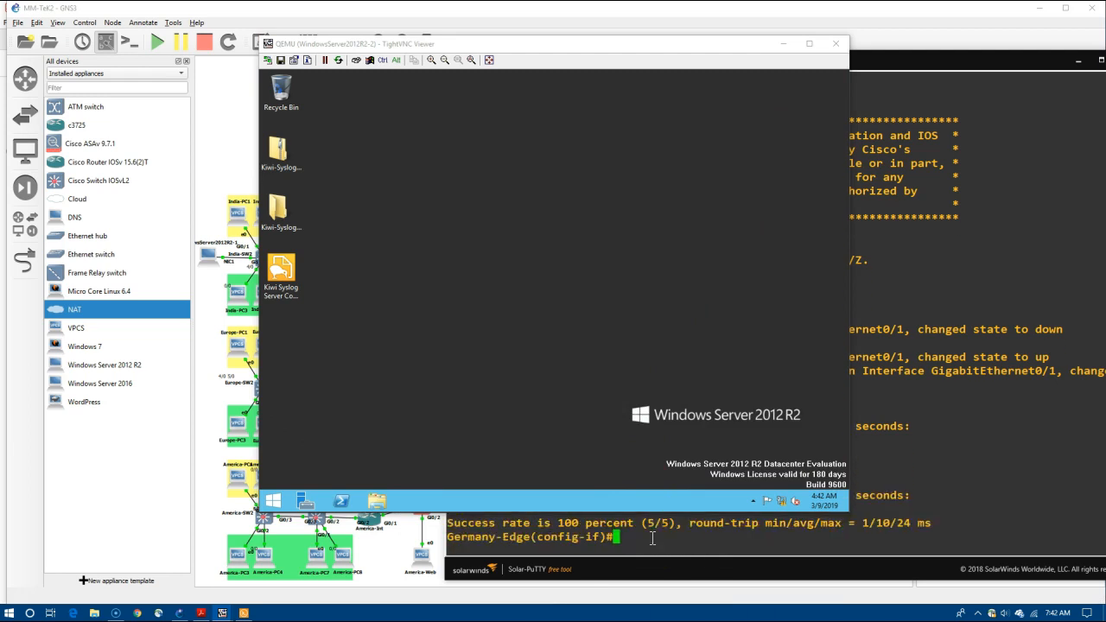
pyautogui.click(783, 43)
pyautogui.click(682, 538)
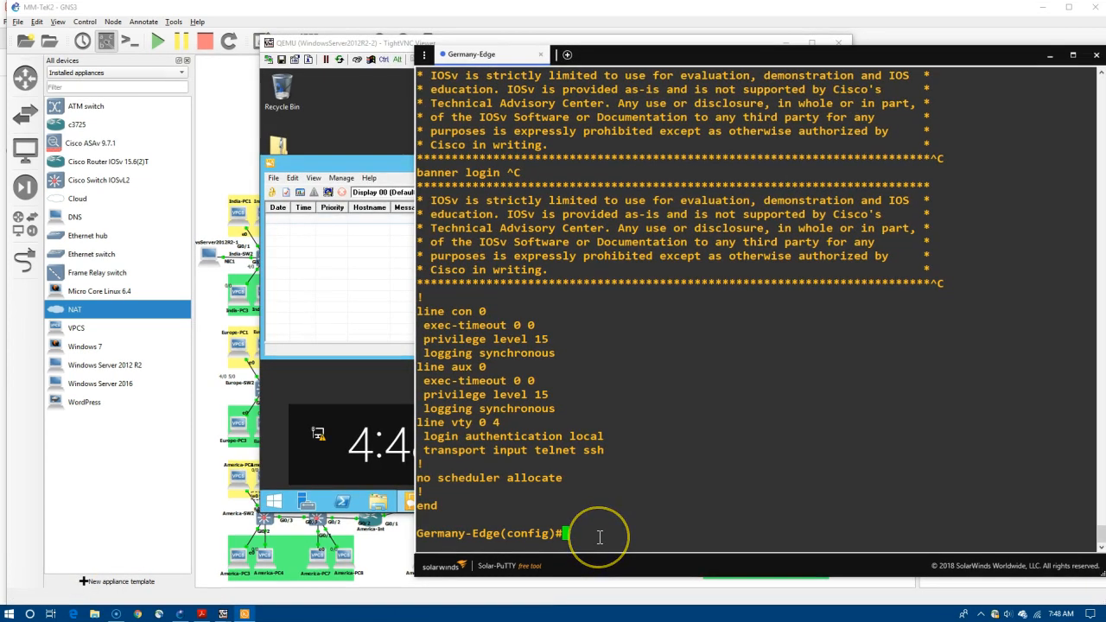
# Set Germany-Edge's logging host to 10.20.20.2 and trap level to debugging, then 'end'.
pyautogui.write('lo')
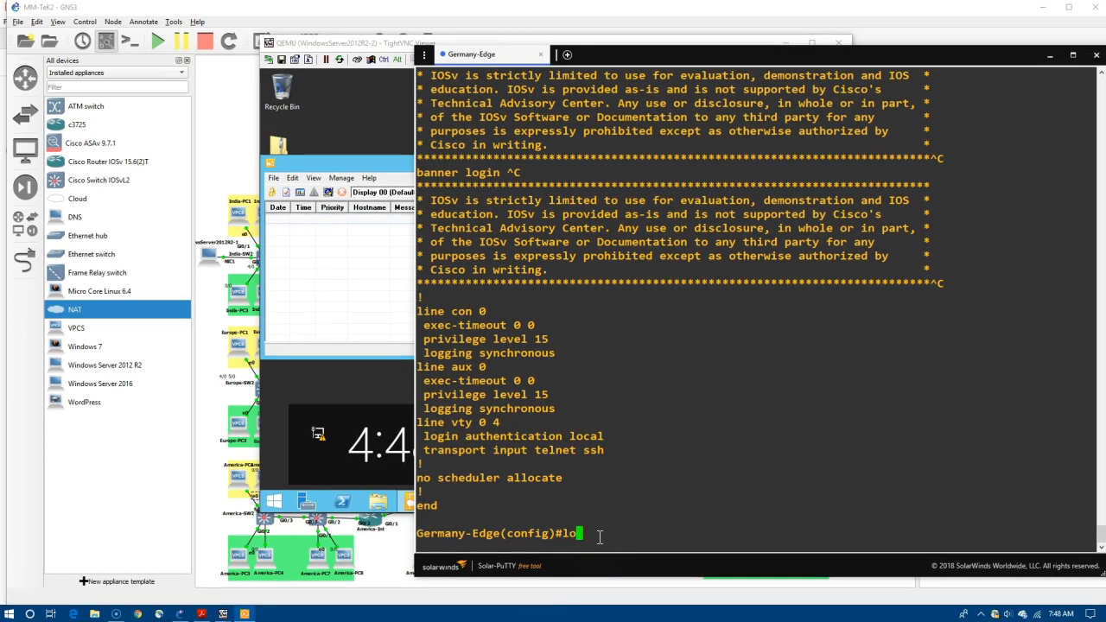
pyautogui.write('gging host ')
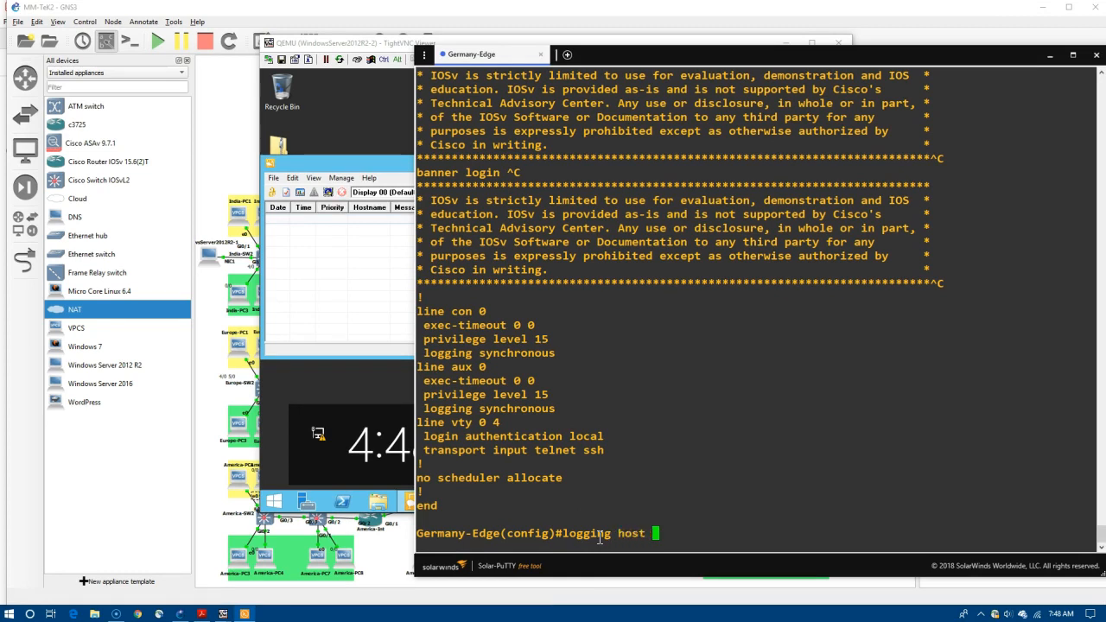
pyautogui.write('10.20.20.')
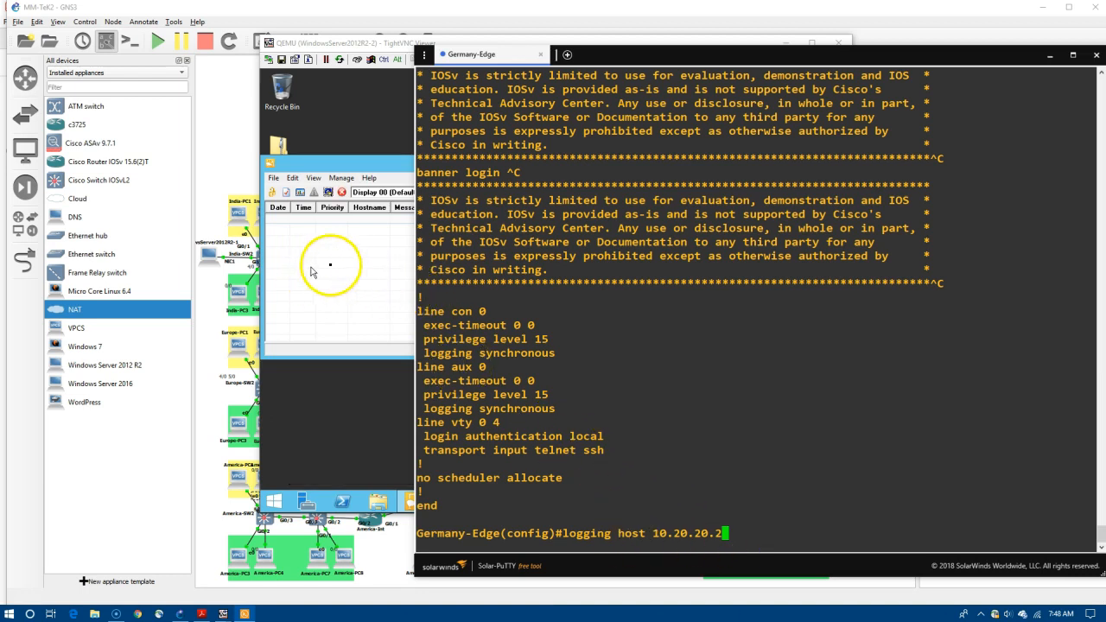
pyautogui.write('2')
pyautogui.press('Return')
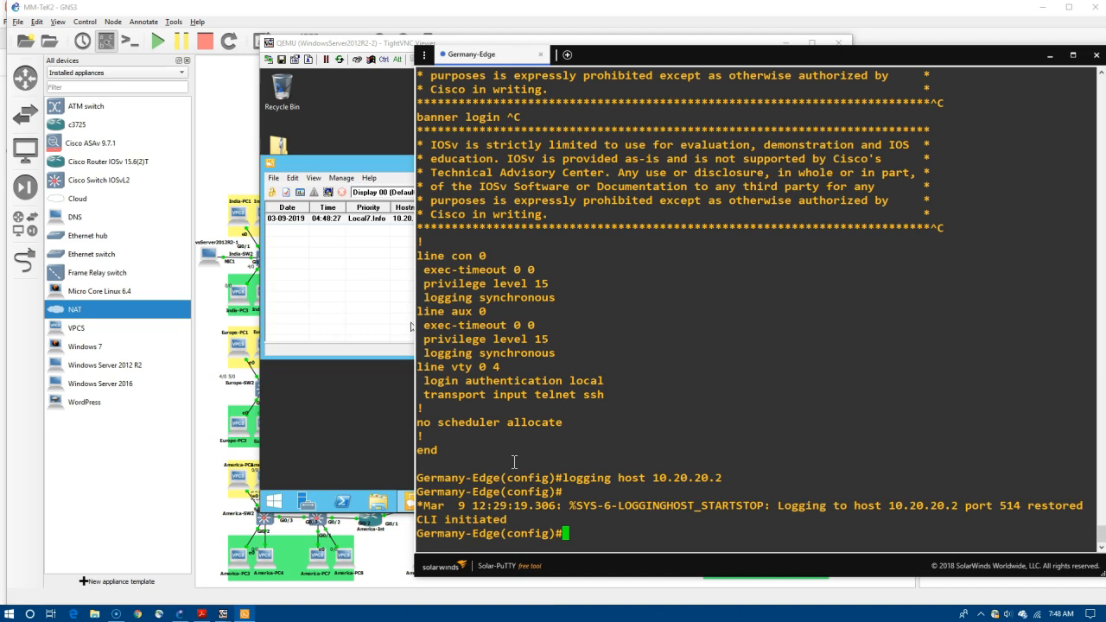
pyautogui.write('logging trap ?')
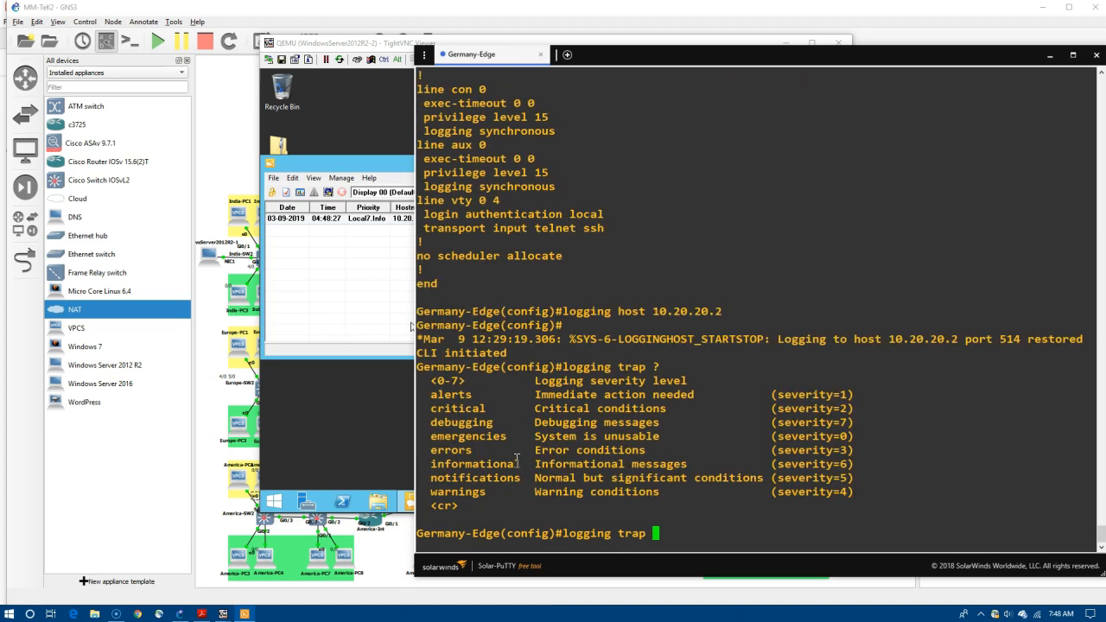
pyautogui.write('debugging')
pyautogui.press('Return')
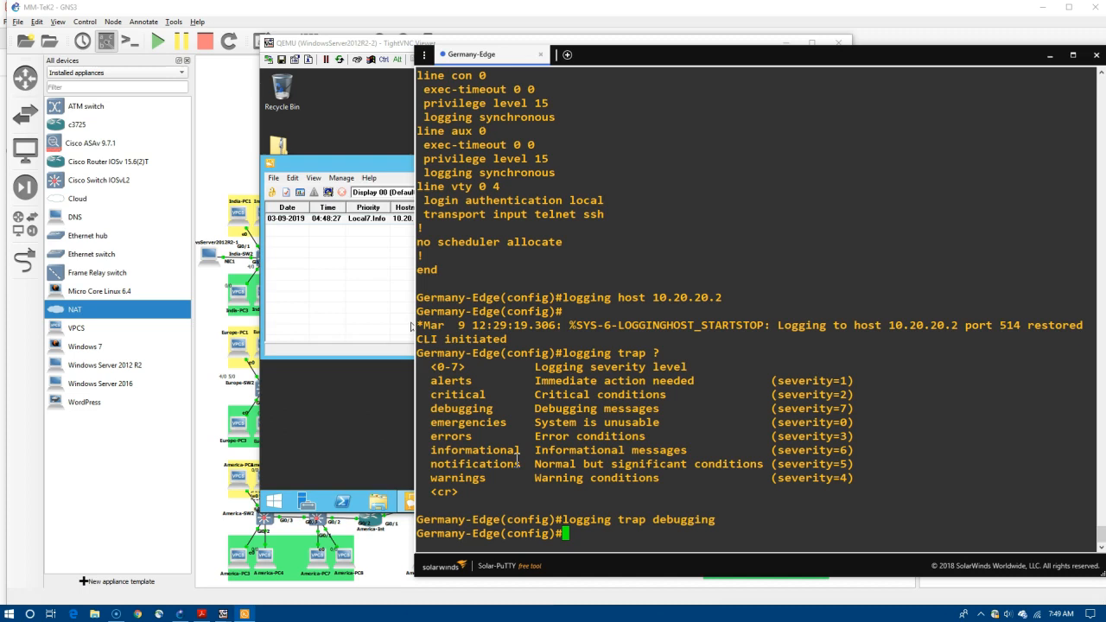
pyautogui.write('end')
pyautogui.press('Return')
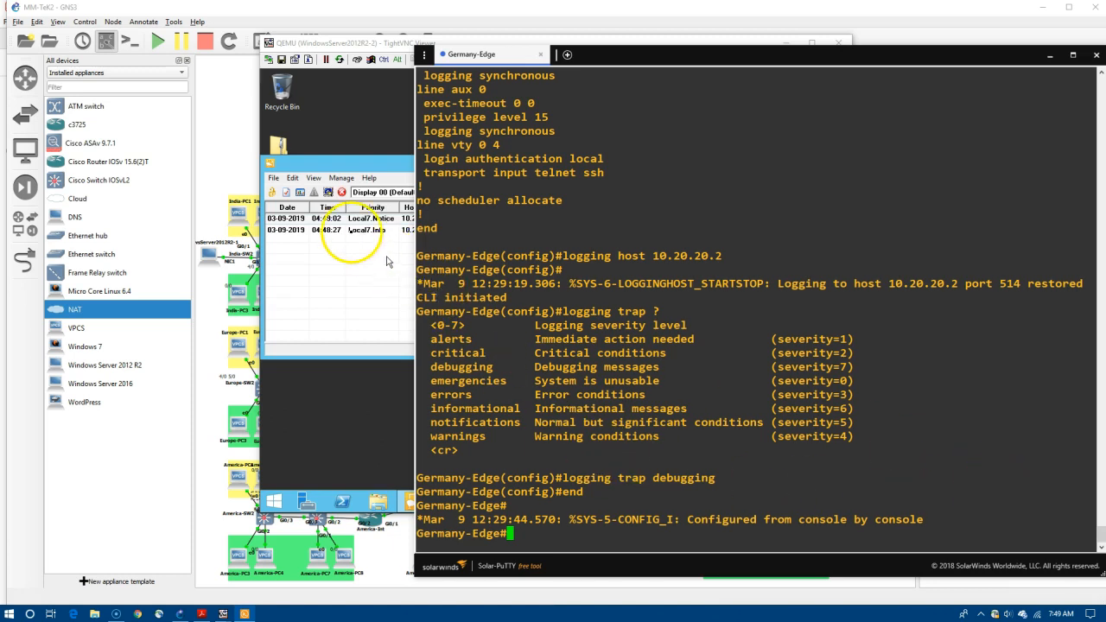
# Inspect the Kiwi Syslog entries, then enter and leave configuration mode to generate a log.
pyautogui.click(351, 231)
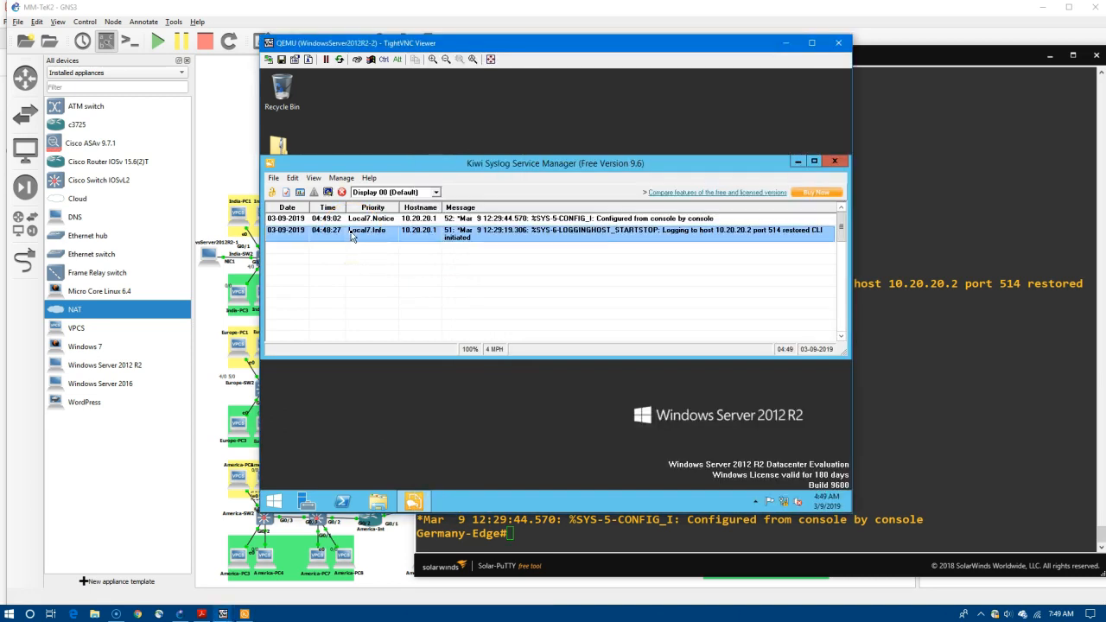
pyautogui.click(669, 220)
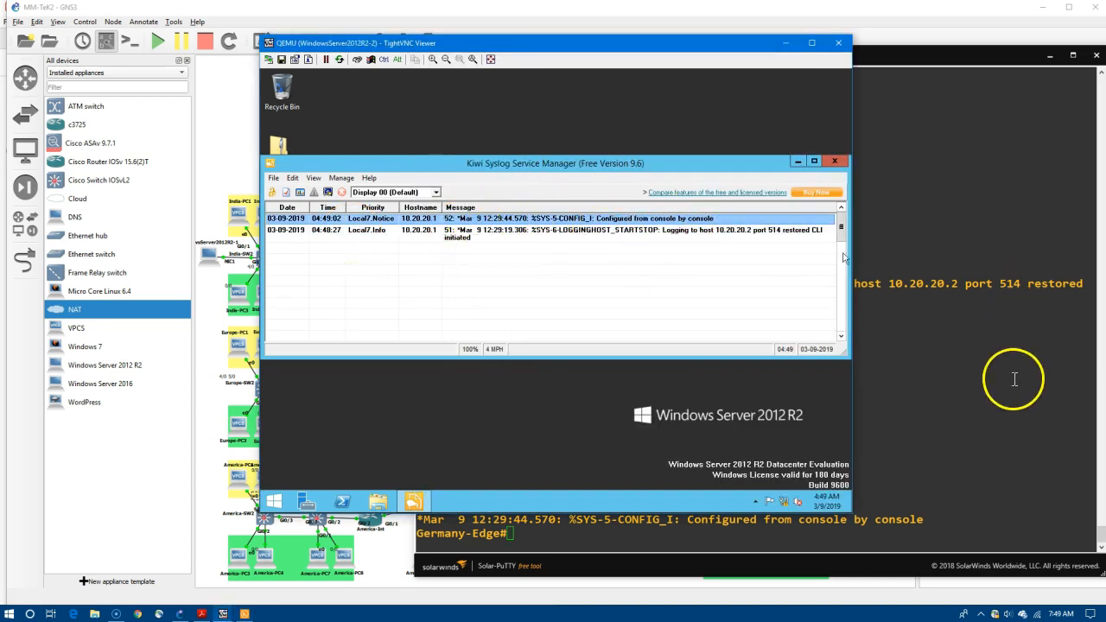
pyautogui.click(933, 424)
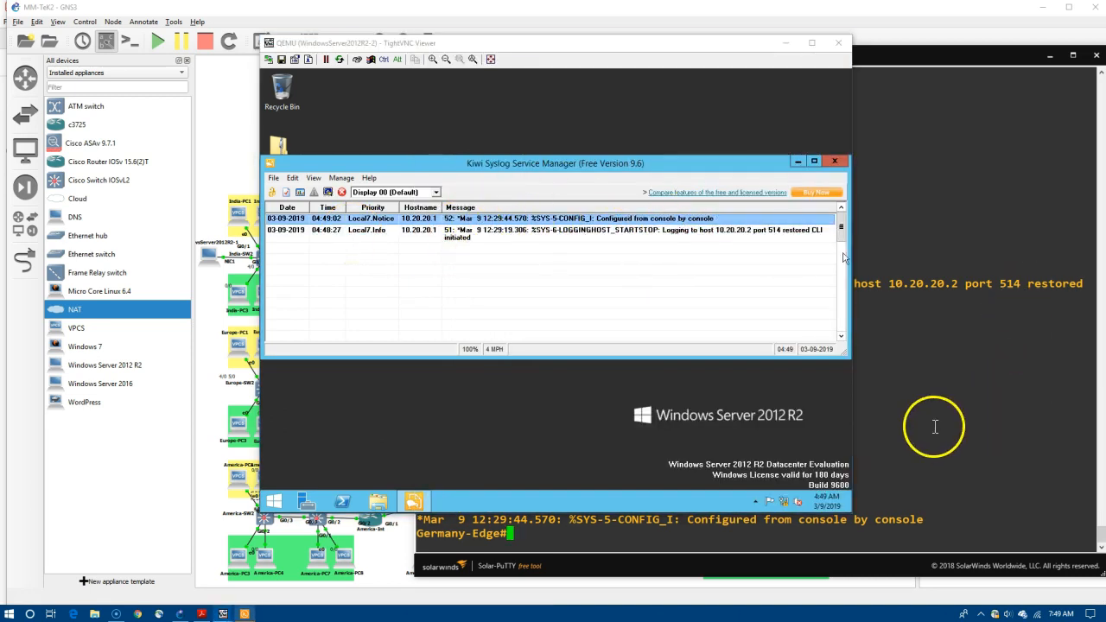
pyautogui.write('conf')
pyautogui.click(609, 539)
pyautogui.write('t')
pyautogui.press('Return')
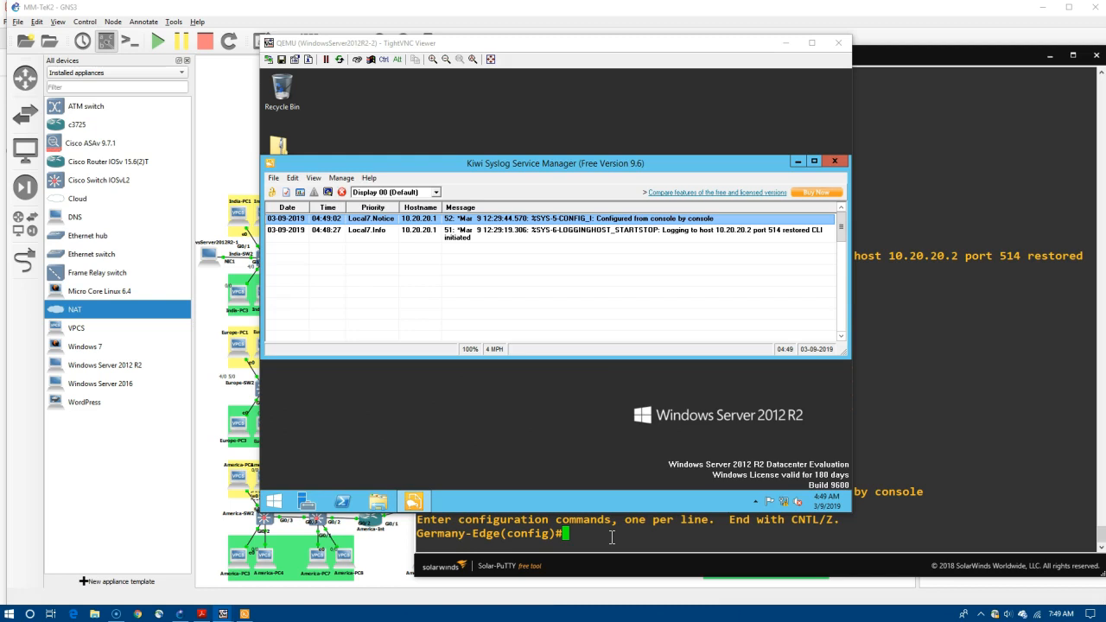
pyautogui.write('end')
pyautogui.press('Return')
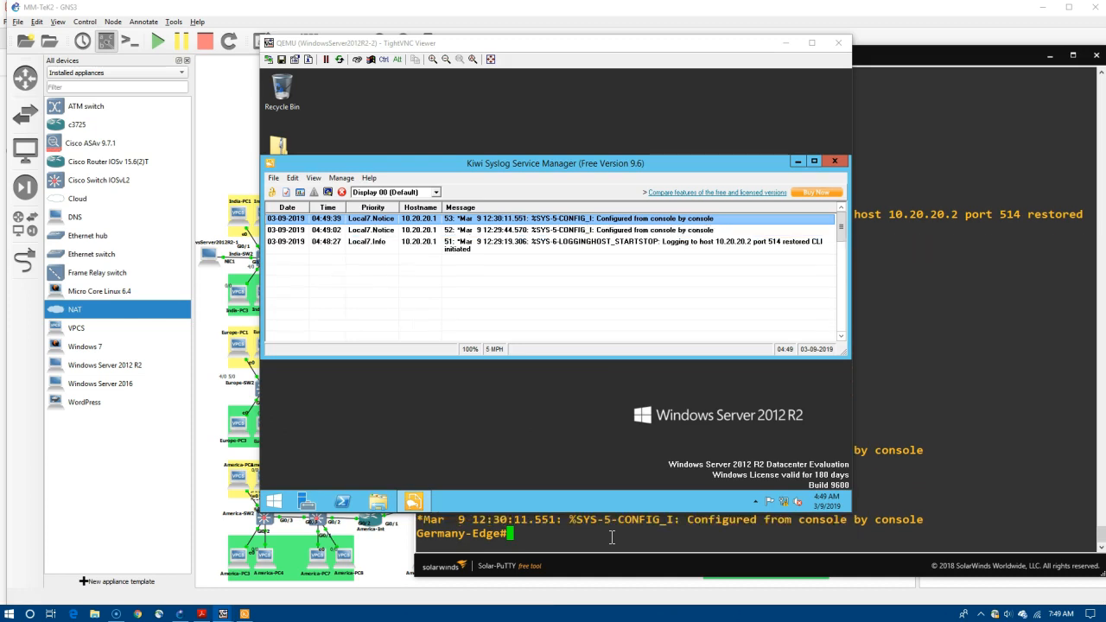
# Turn on 'debug ip routing' on Germany-Edge so OSPF debug messages reach Kiwi.
pyautogui.write('debug ip routing')
pyautogui.press('Return')
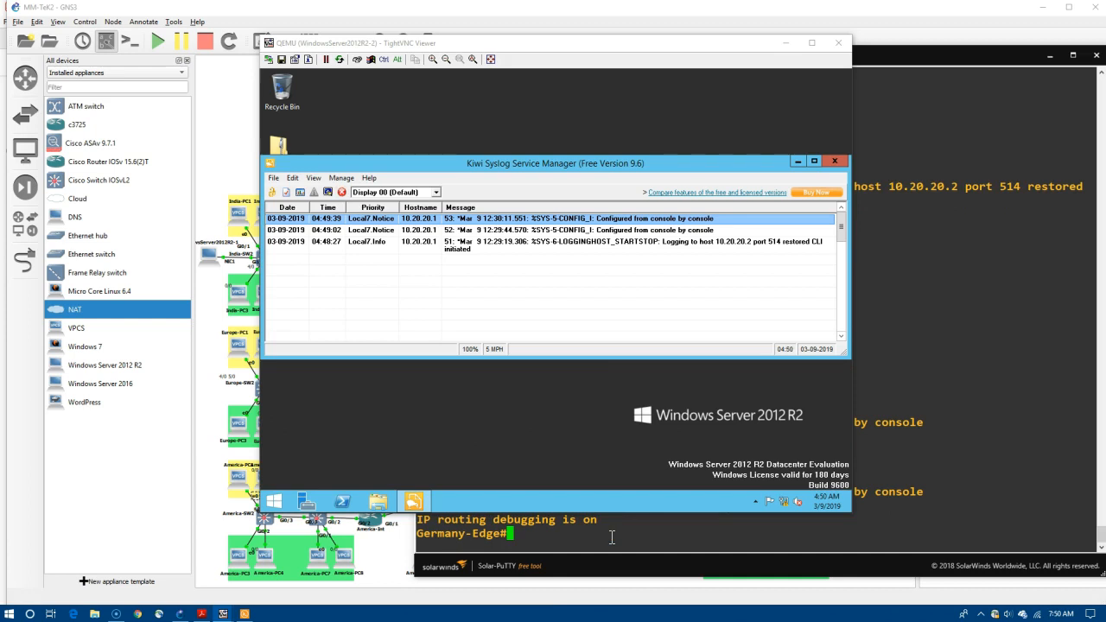
pyautogui.write('int g')
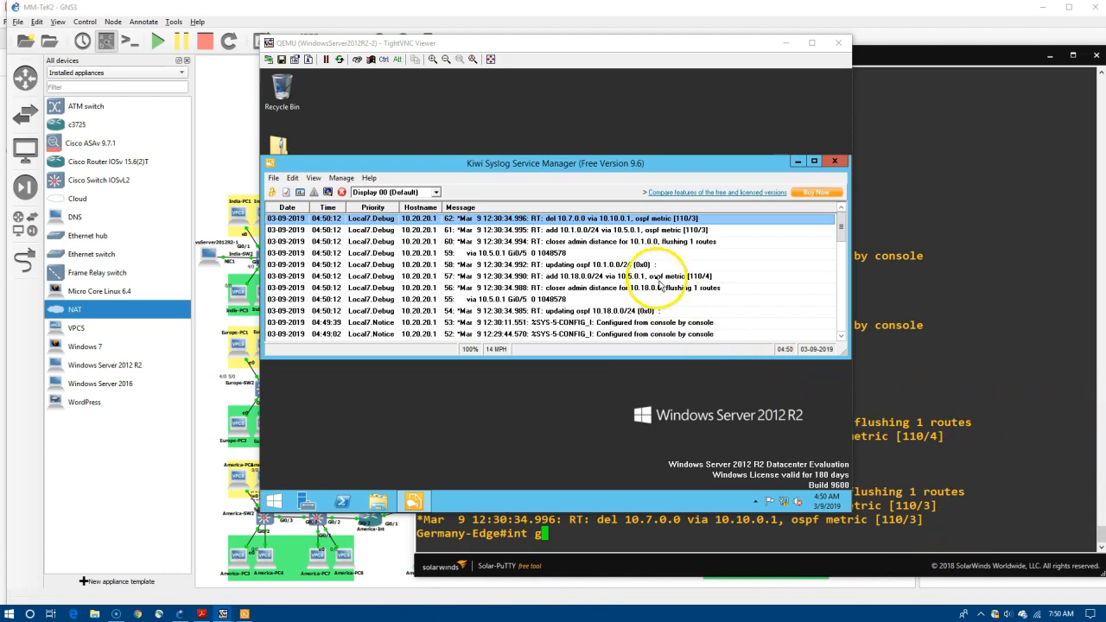
pyautogui.press('BackSpace')
pyautogui.press('BackSpace')
pyautogui.press('BackSpace')
pyautogui.press('BackSpace')
pyautogui.press('BackSpace')
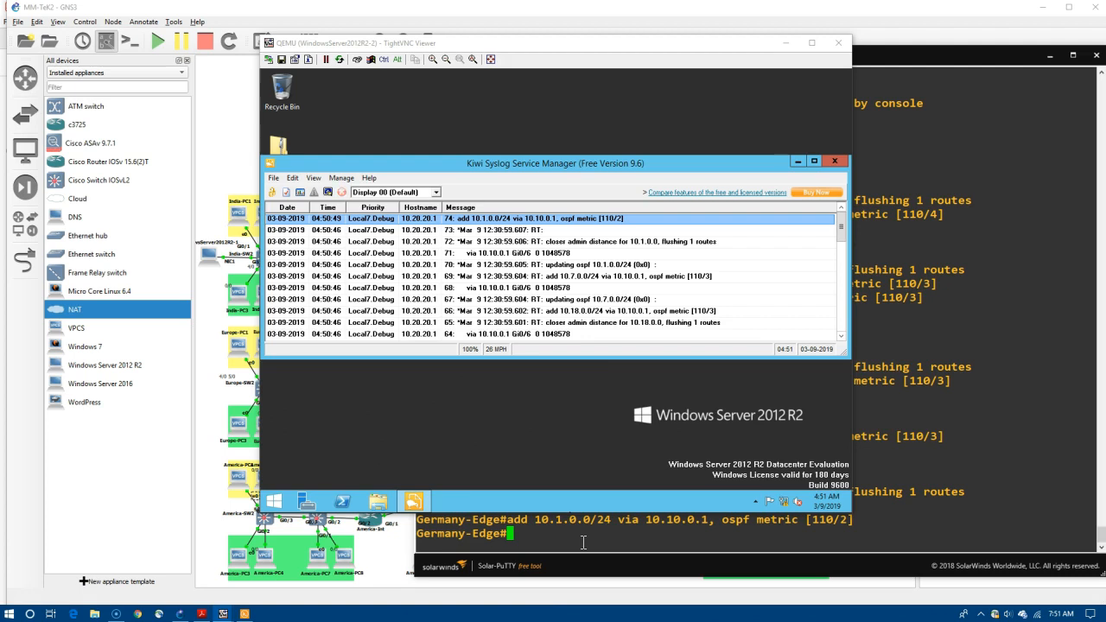
pyautogui.click(602, 540)
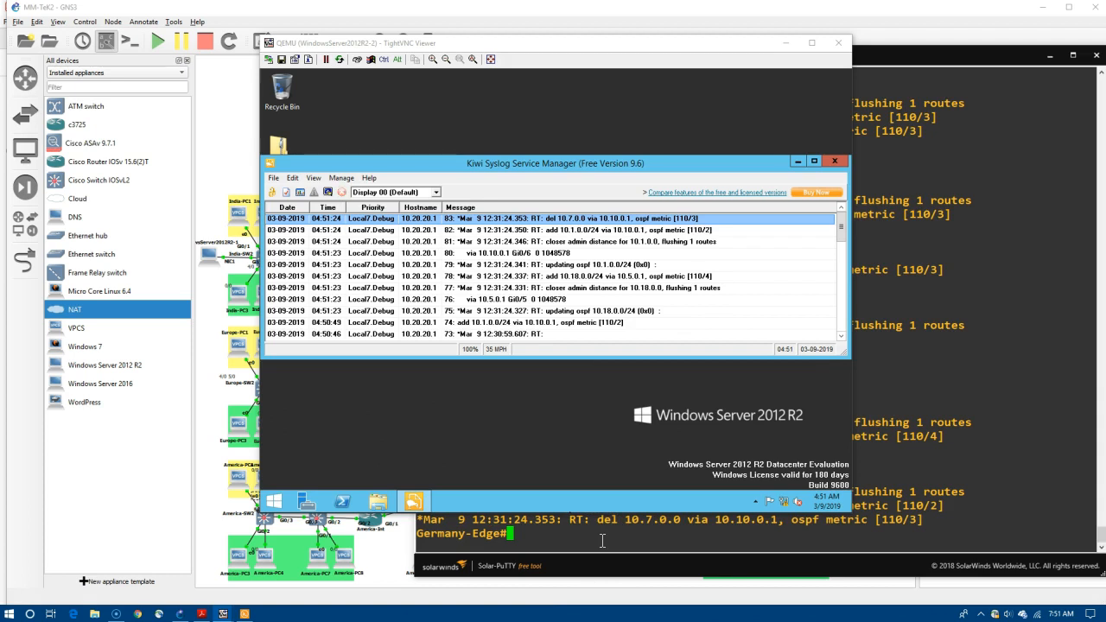
pyautogui.click(1010, 59)
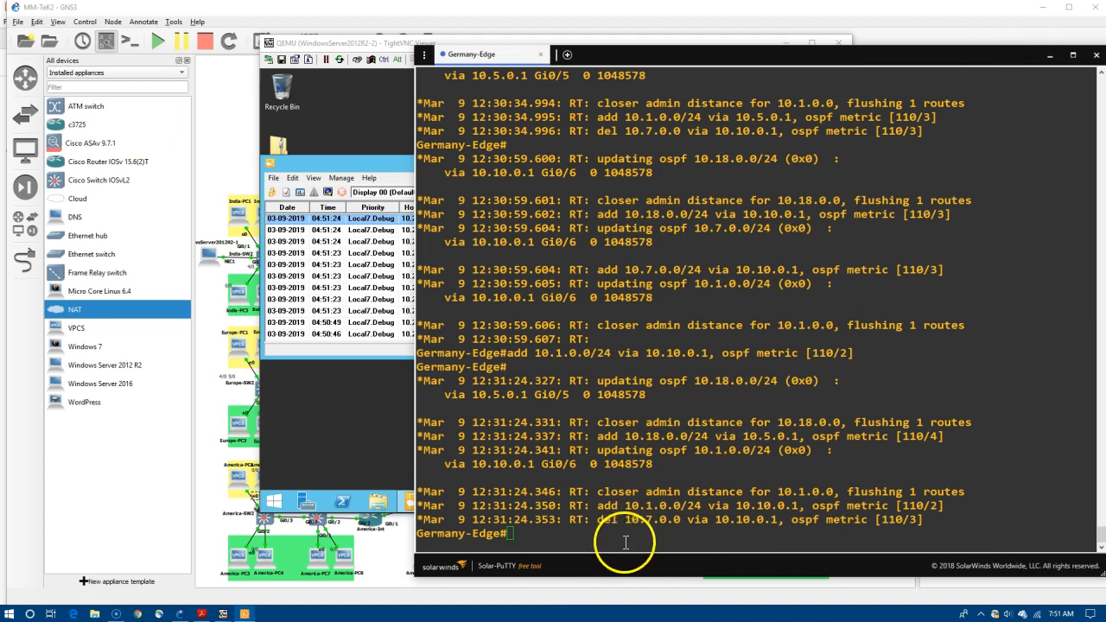
# Disable all debugging with 'u all', re-enter 'conf t' and list 'logging trap ?' levels.
pyautogui.write('u')
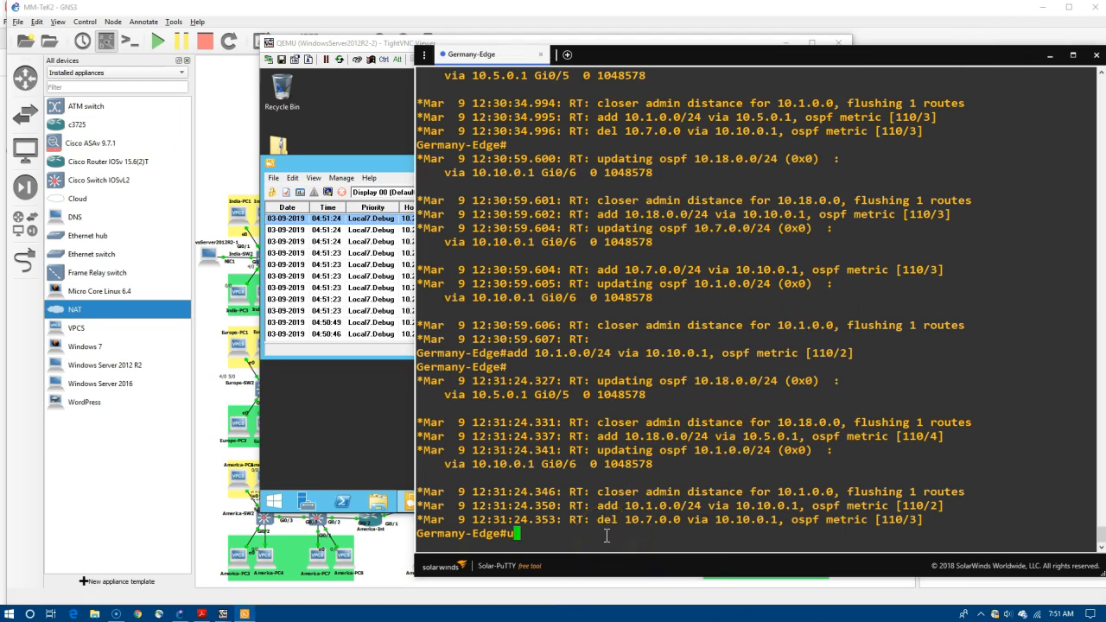
pyautogui.write(' all')
pyautogui.press('Return')
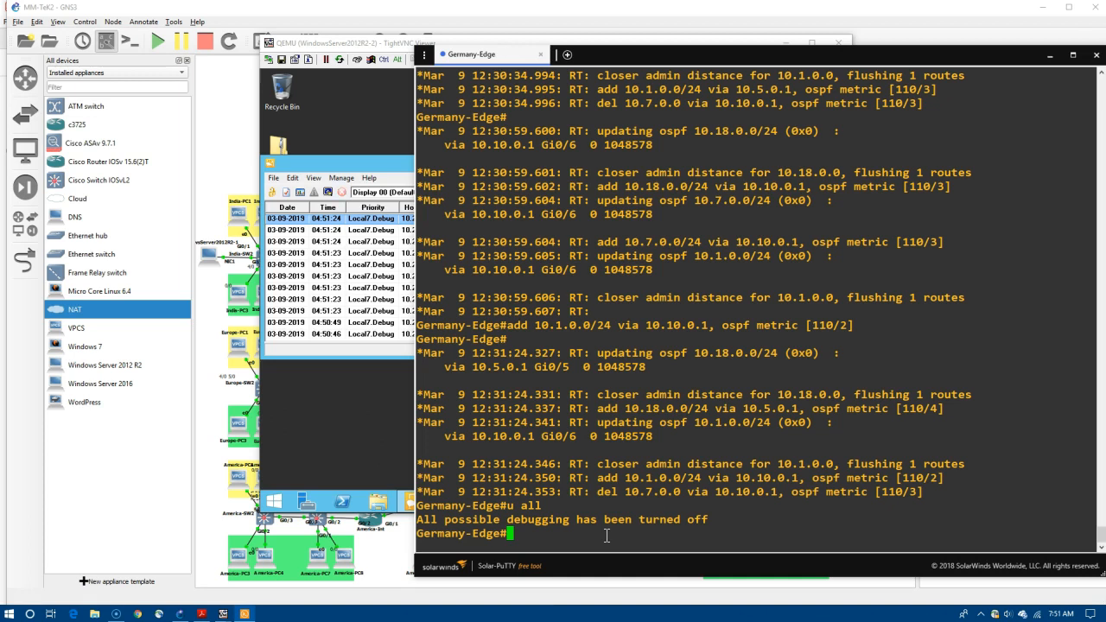
pyautogui.press('Up')
pyautogui.press('Up')
pyautogui.press('Down')
pyautogui.press('Down')
pyautogui.write('conf t')
pyautogui.press('Return')
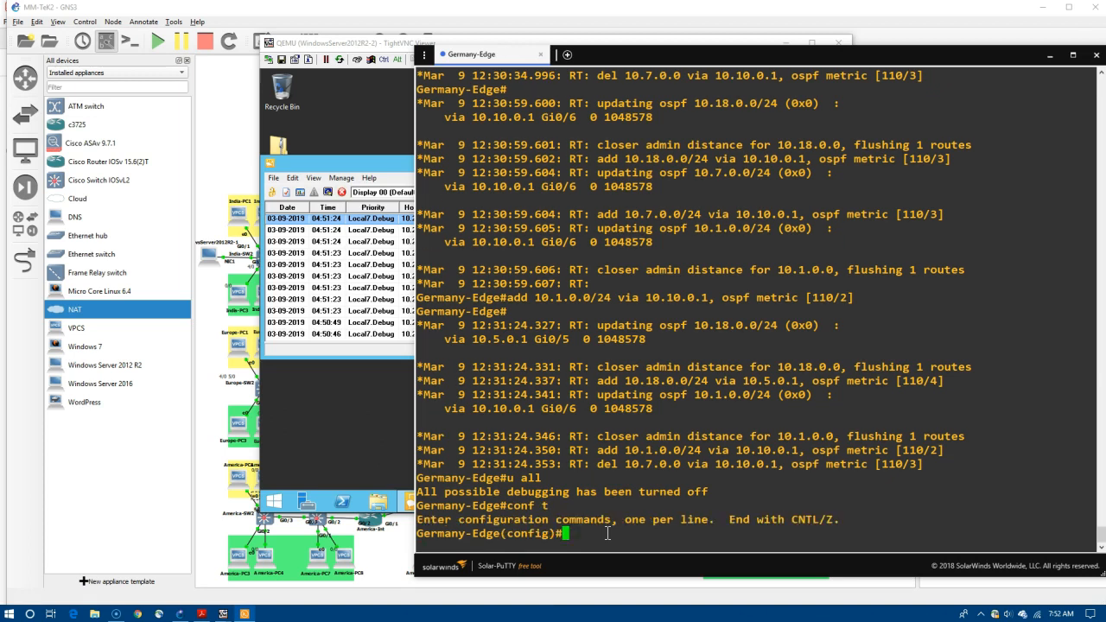
pyautogui.write('logging trap ?')
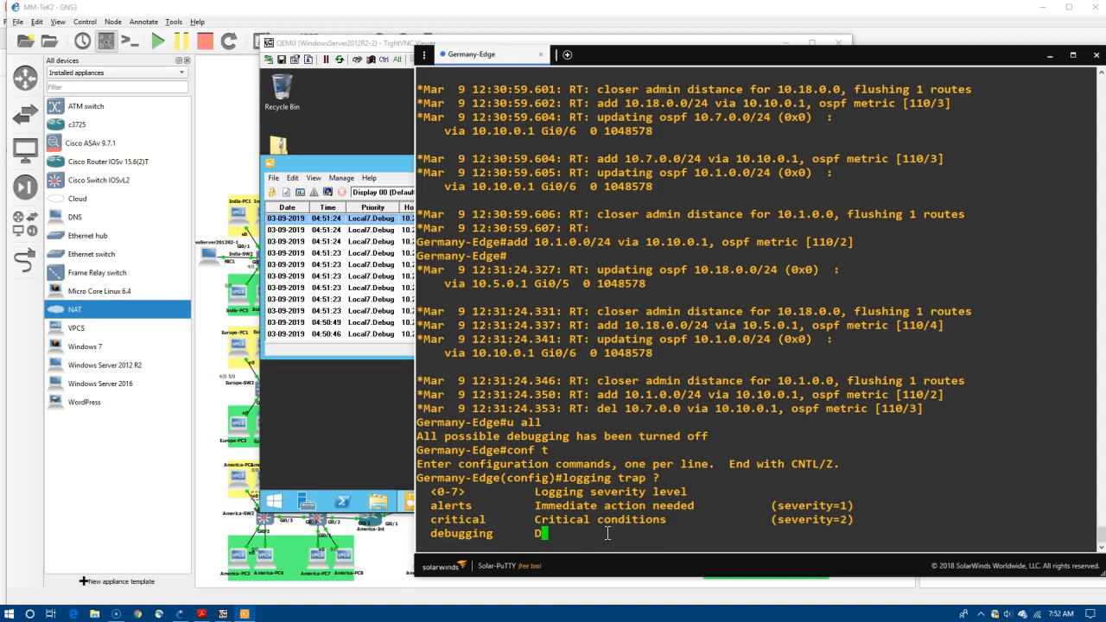
pyautogui.press('Return')
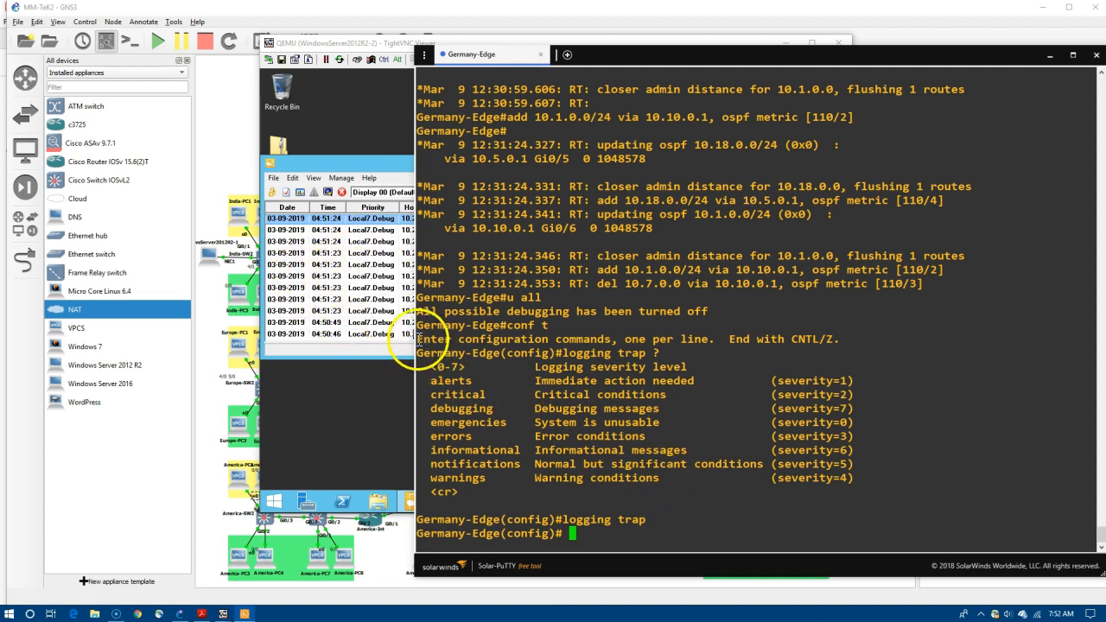
# Save Germany-Edge's running config to startup-config with 'do copy run start'.
pyautogui.click(391, 324)
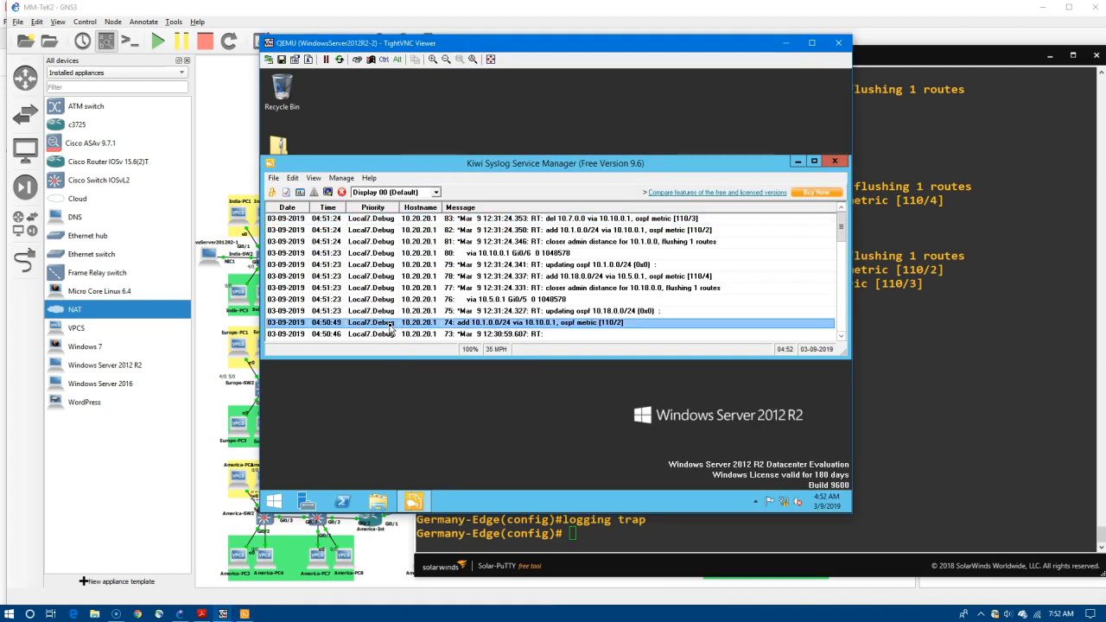
pyautogui.click(626, 519)
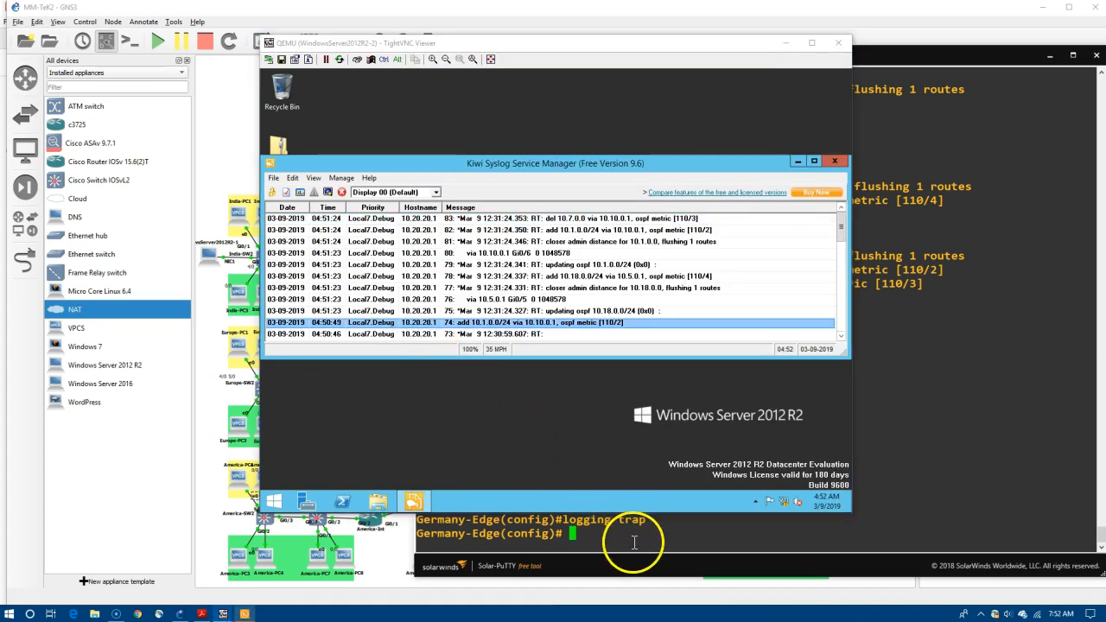
pyautogui.click(969, 55)
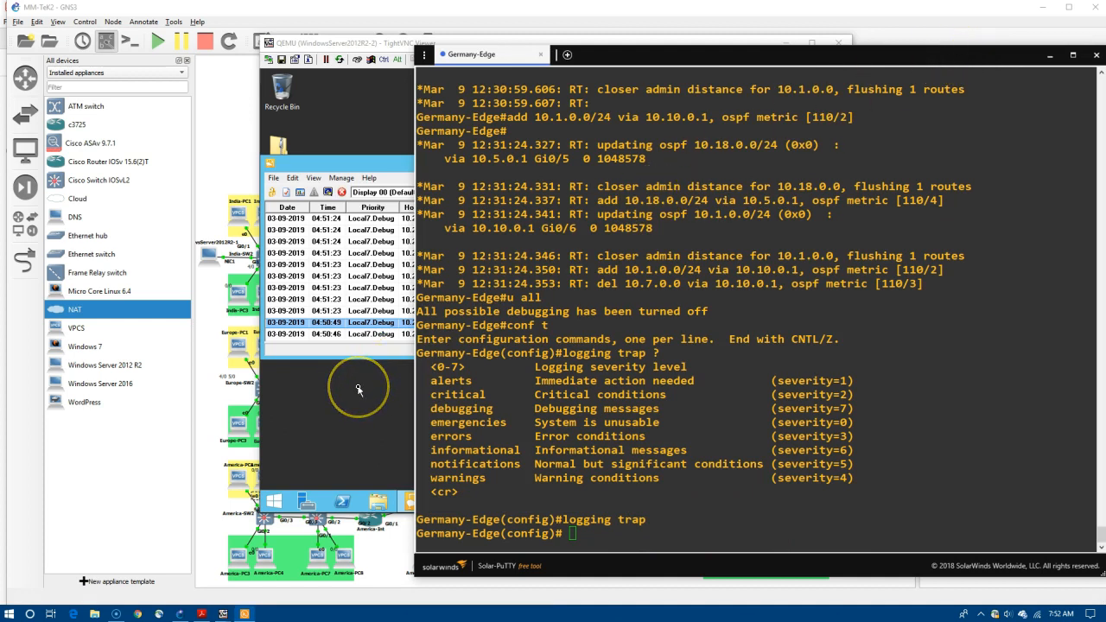
pyautogui.click(724, 358)
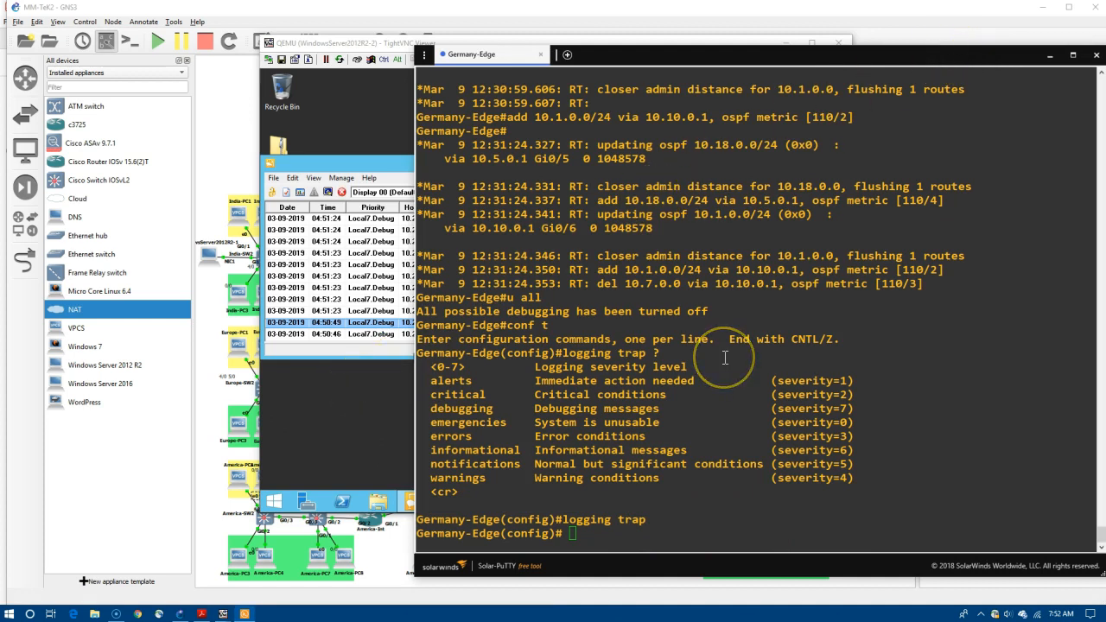
pyautogui.click(585, 533)
pyautogui.write('do copy')
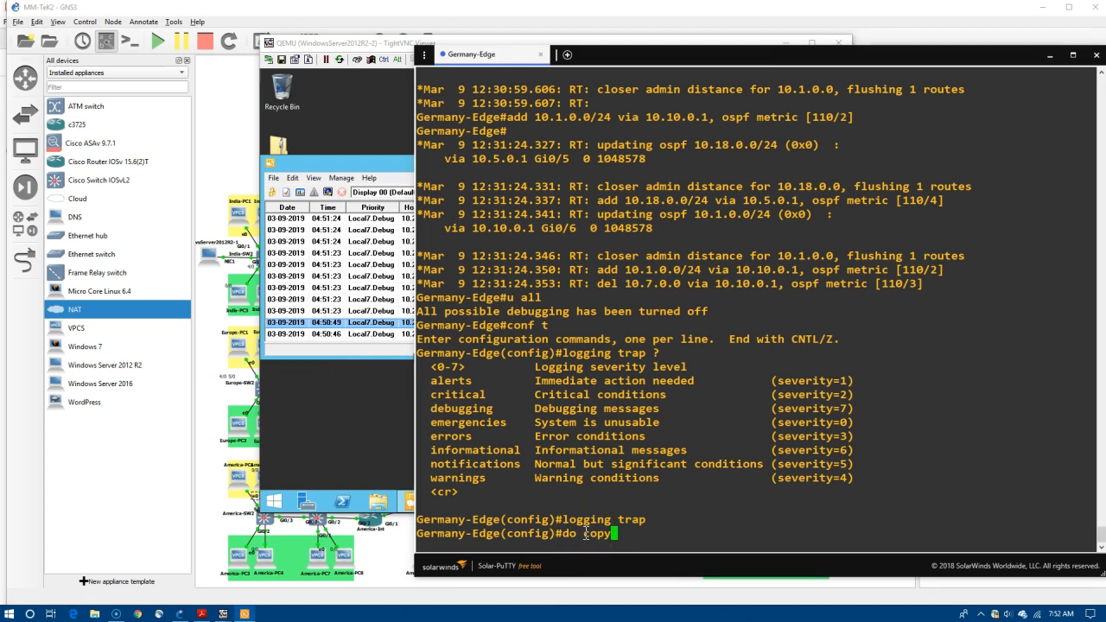
pyautogui.write(' run start')
pyautogui.press('Return')
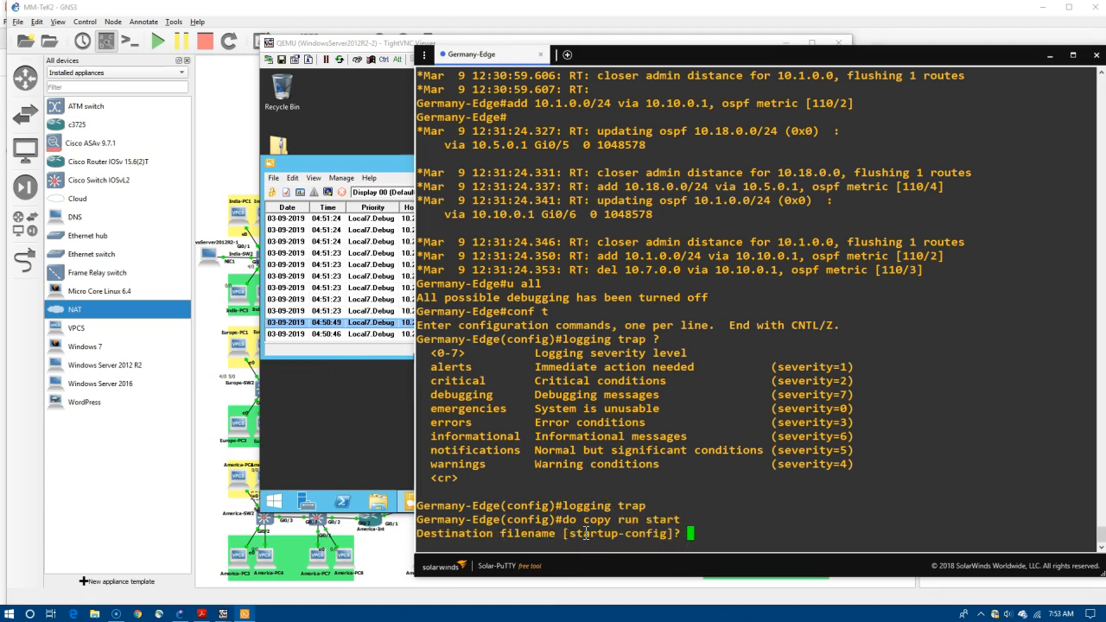
pyautogui.press('Return')
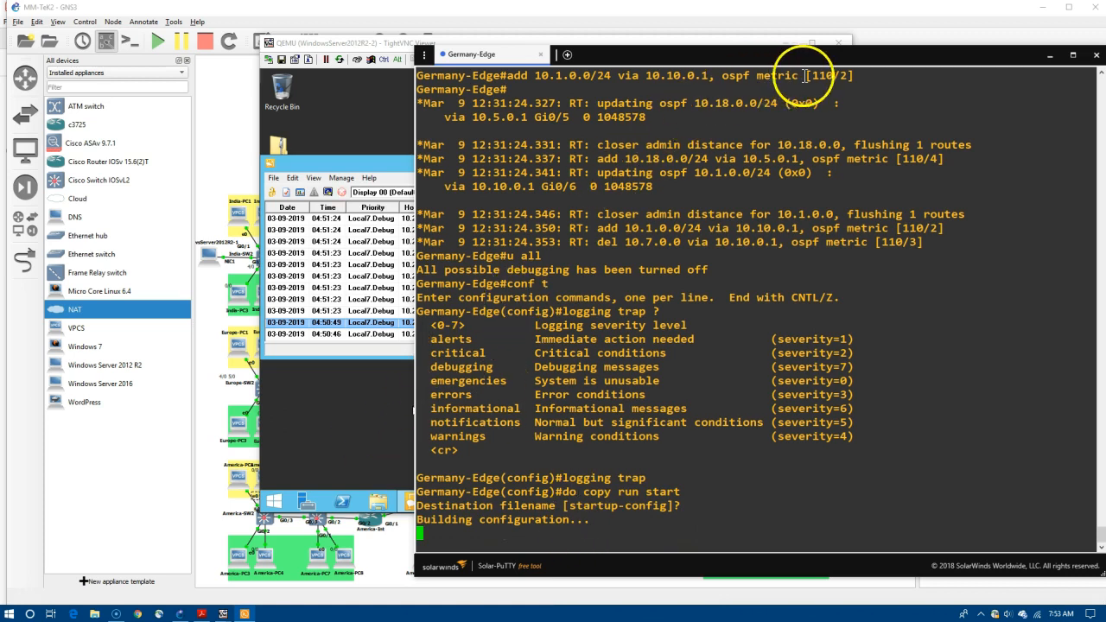
pyautogui.click(351, 405)
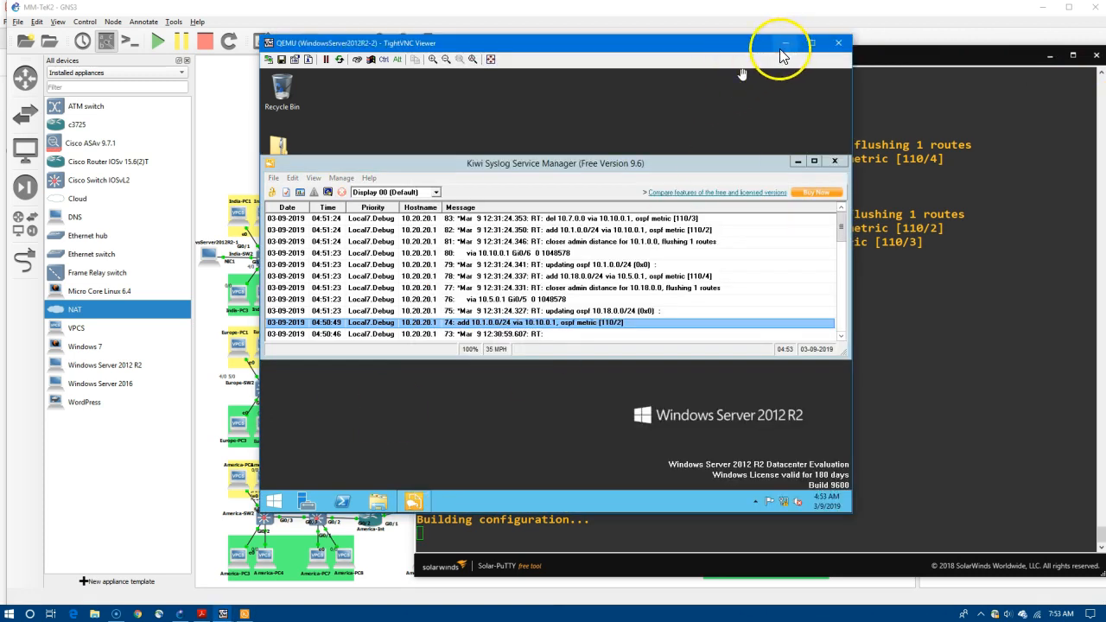
# Sign out of the Windows Server session from the Start menu and close TightVNC Viewer.
pyautogui.click(898, 361)
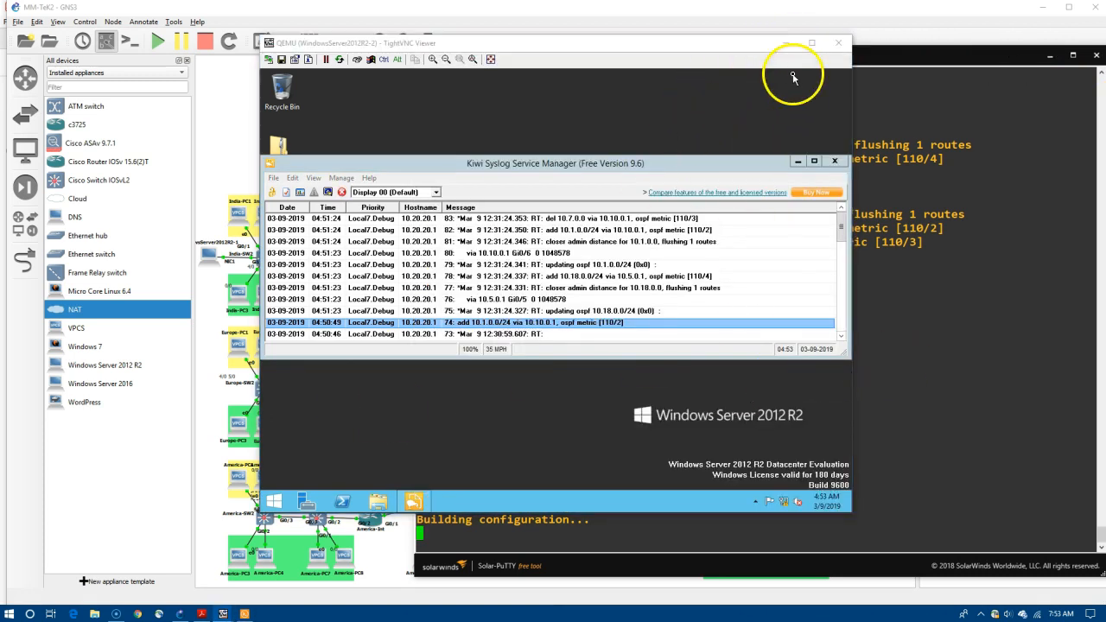
pyautogui.click(264, 502)
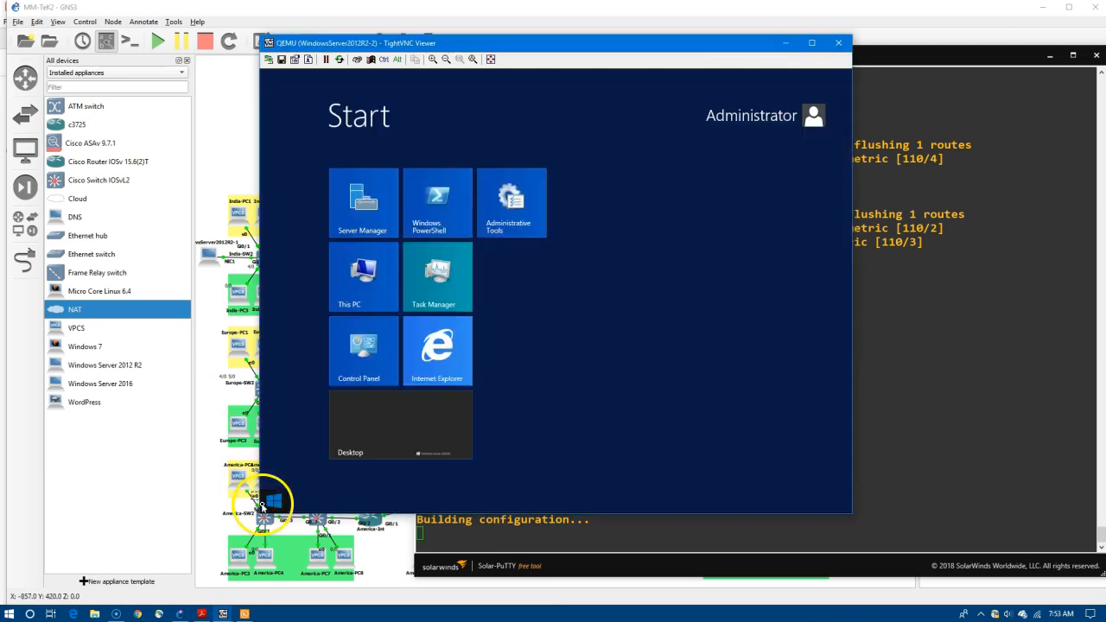
pyautogui.rightClick(265, 503)
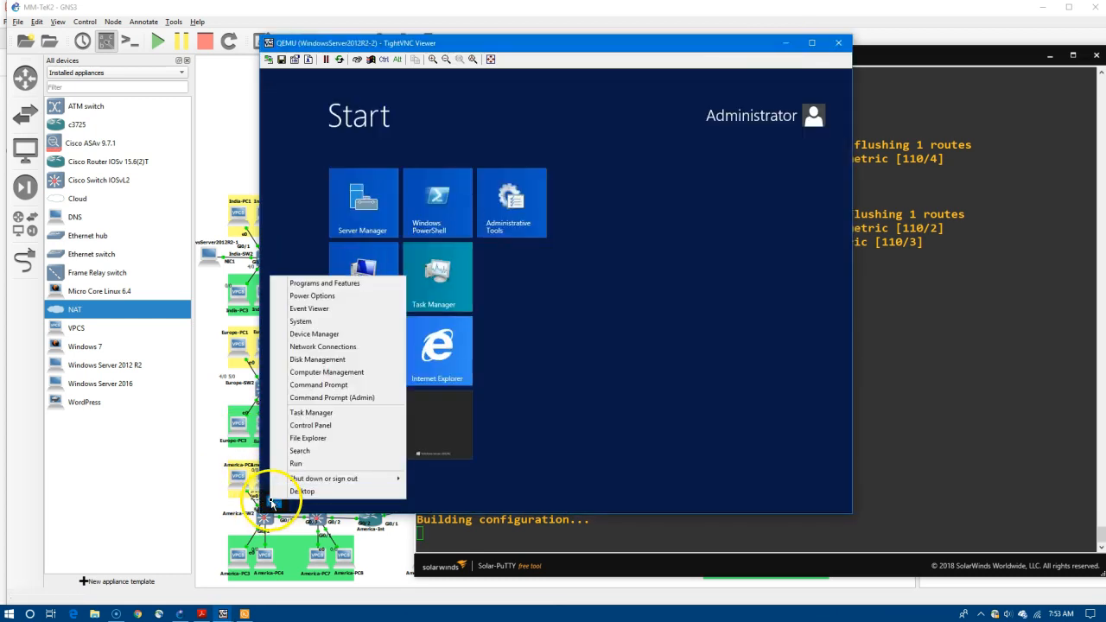
pyautogui.click(350, 480)
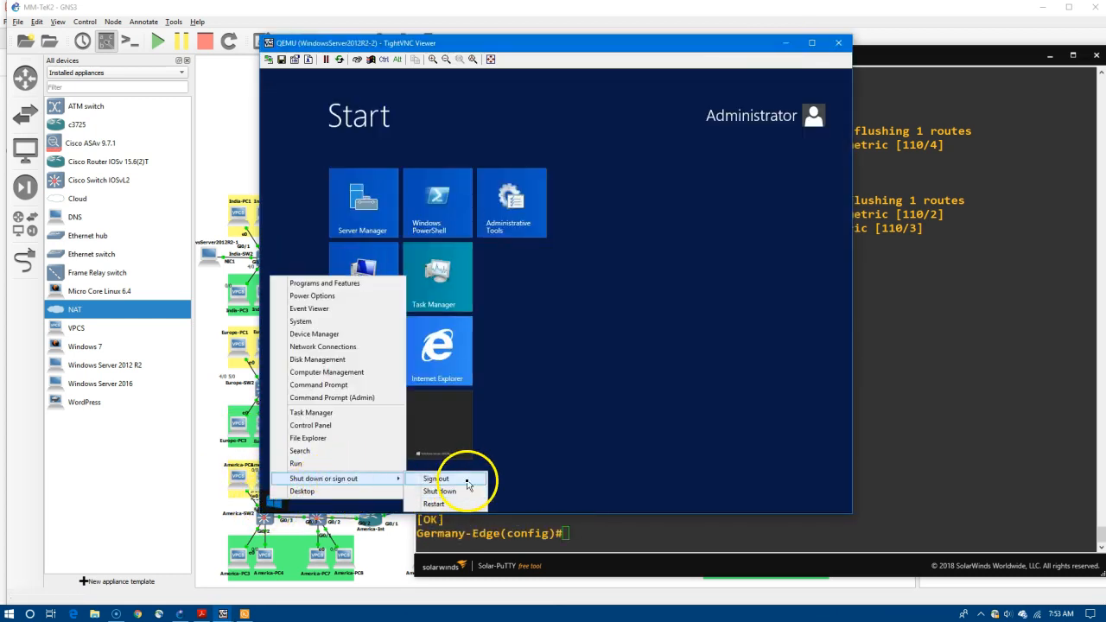
pyautogui.click(467, 480)
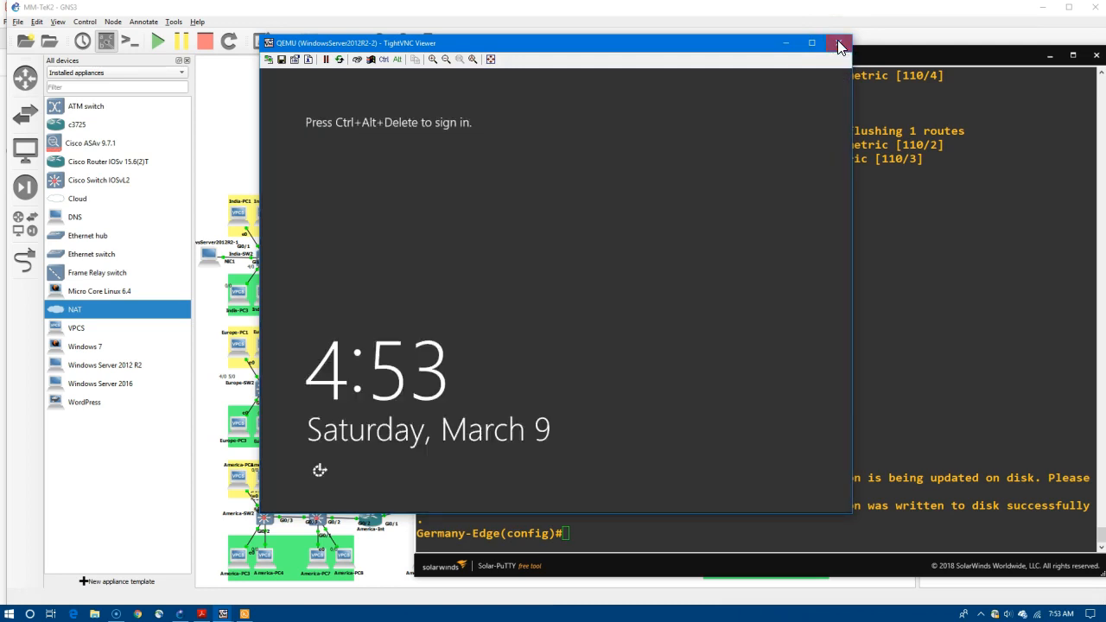
pyautogui.click(837, 41)
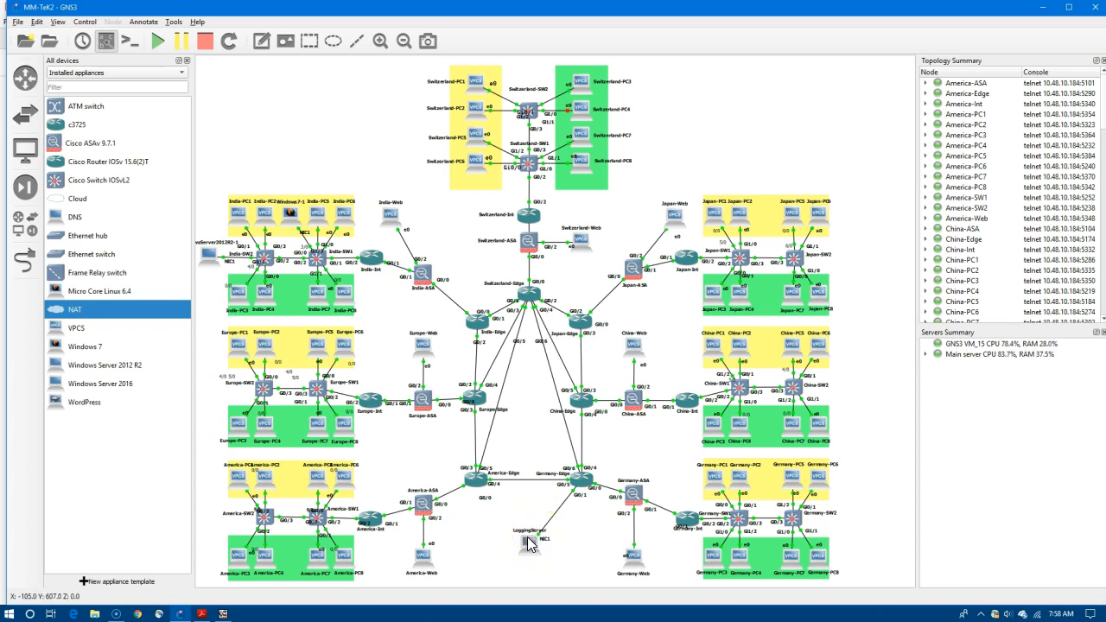
# Place a new rectangle on the canvas beside the India-Web node.
pyautogui.moveTo(529, 543)
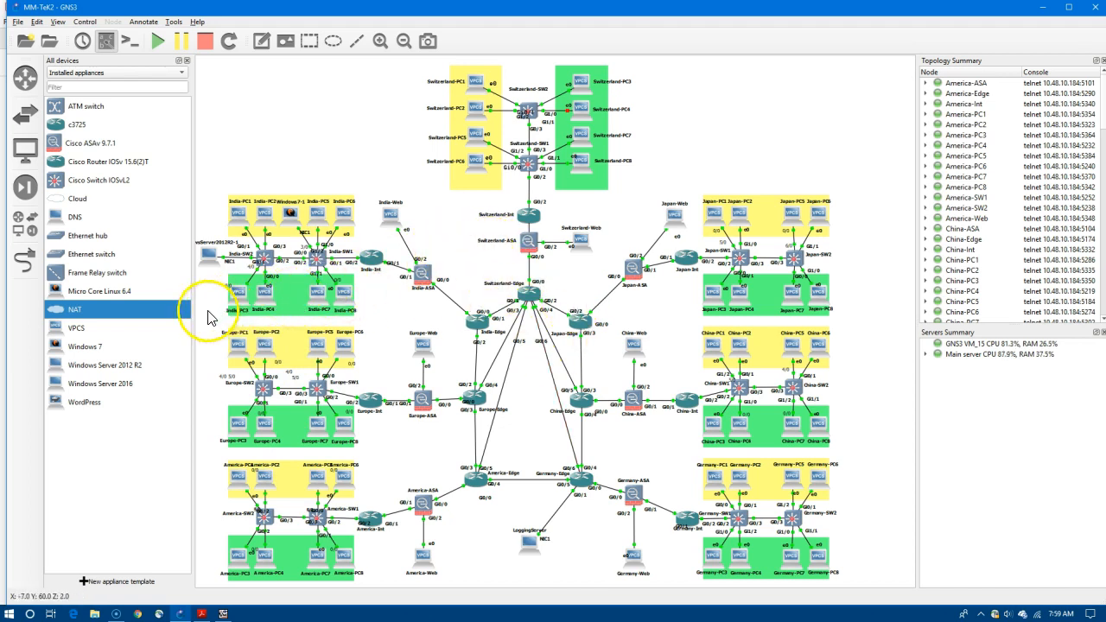
pyautogui.click(309, 41)
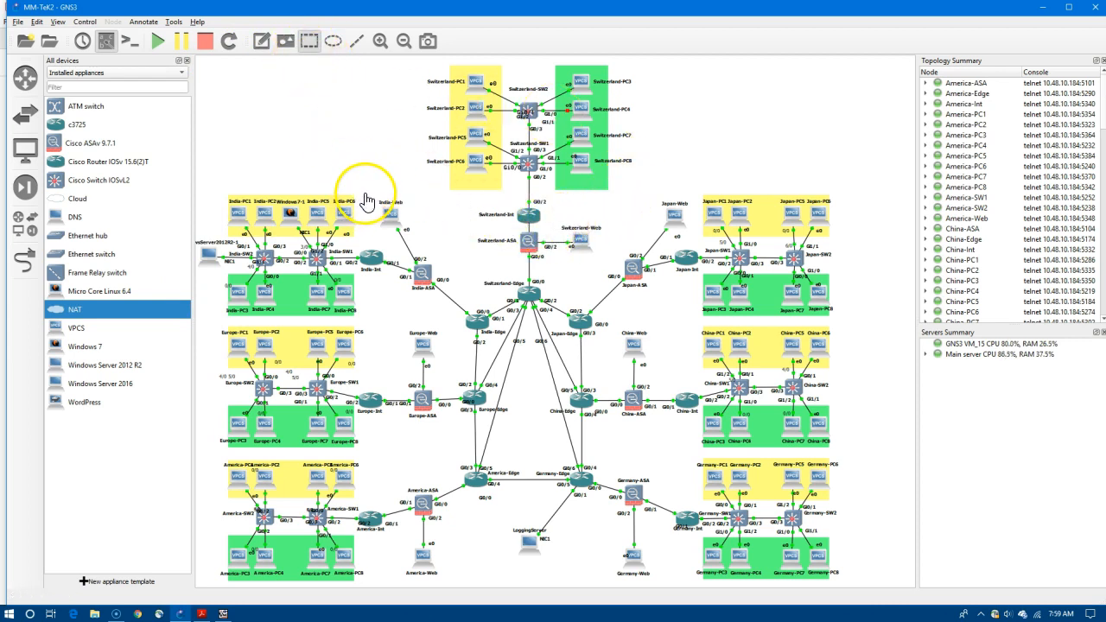
pyautogui.click(366, 193)
# Make the rectangle taller and give it a light blue #aaaaff fill.
pyautogui.moveTo(404, 227); pyautogui.dragTo(417, 243)
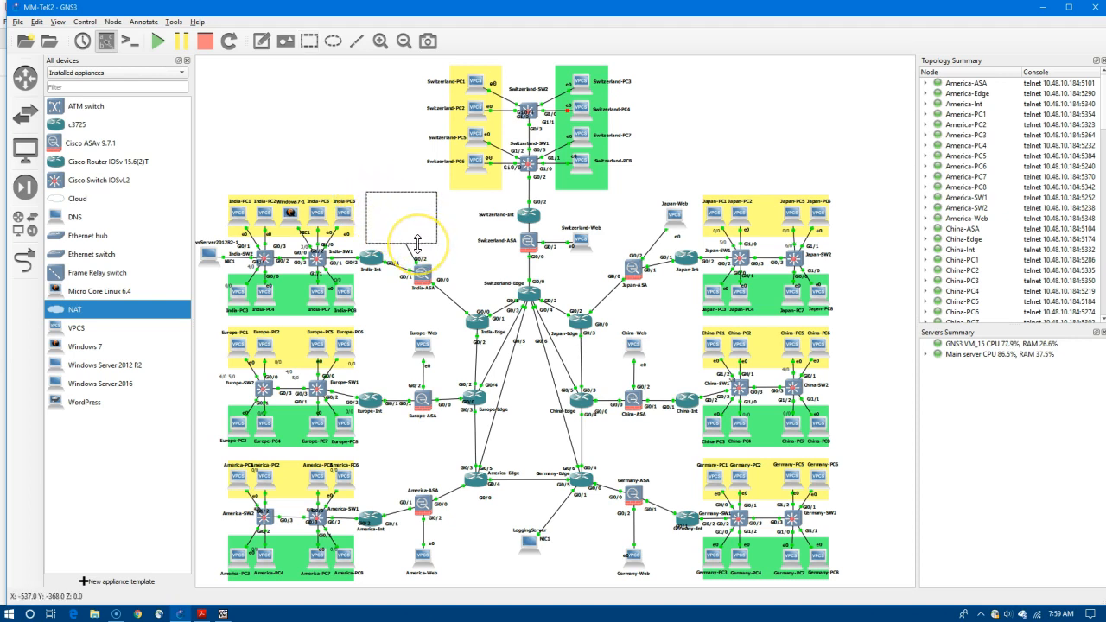
pyautogui.rightClick(425, 235)
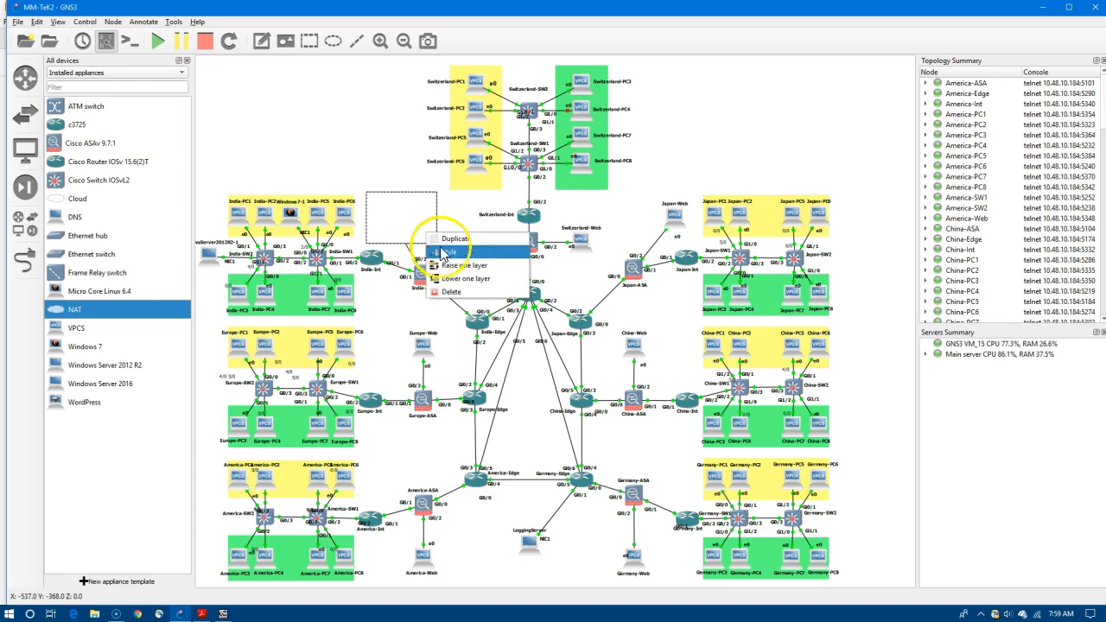
pyautogui.click(448, 253)
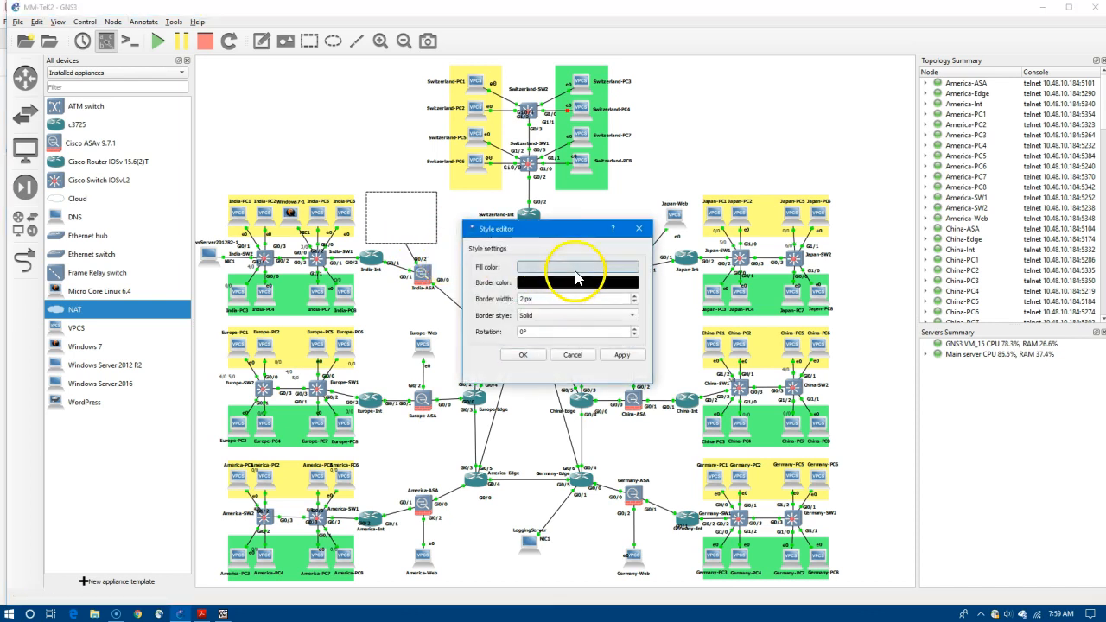
pyautogui.click(575, 269)
pyautogui.click(502, 238)
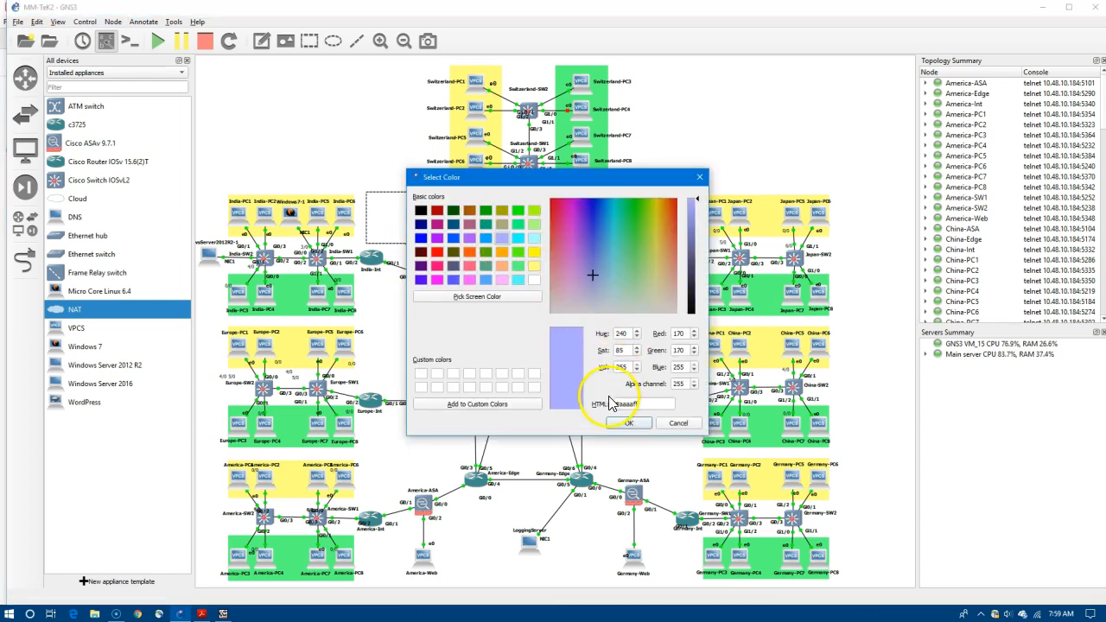
pyautogui.click(621, 424)
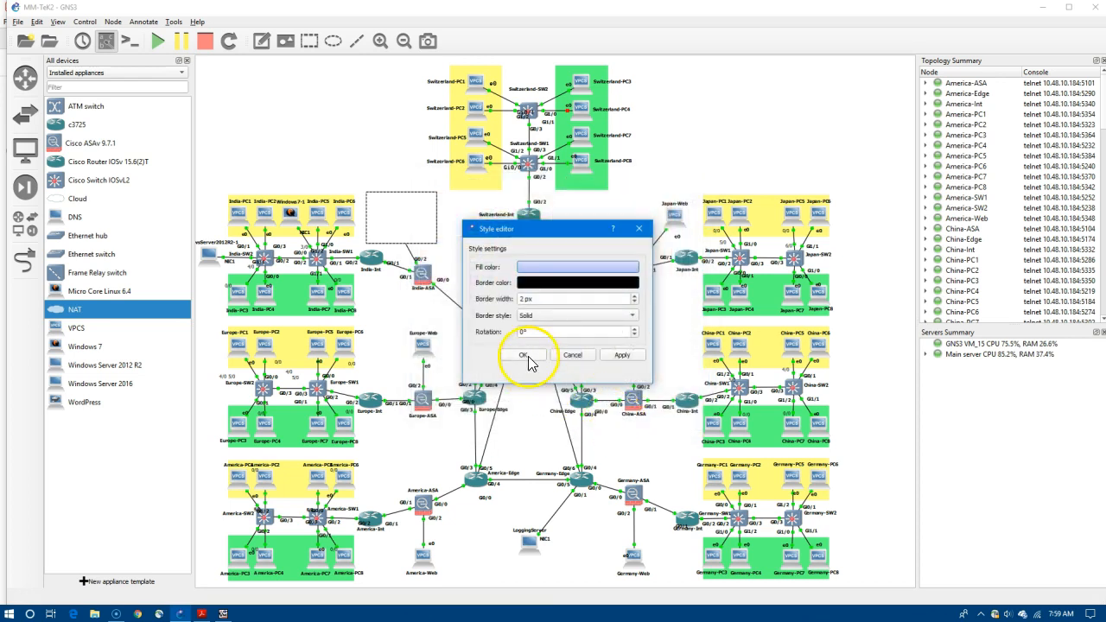
pyautogui.click(622, 355)
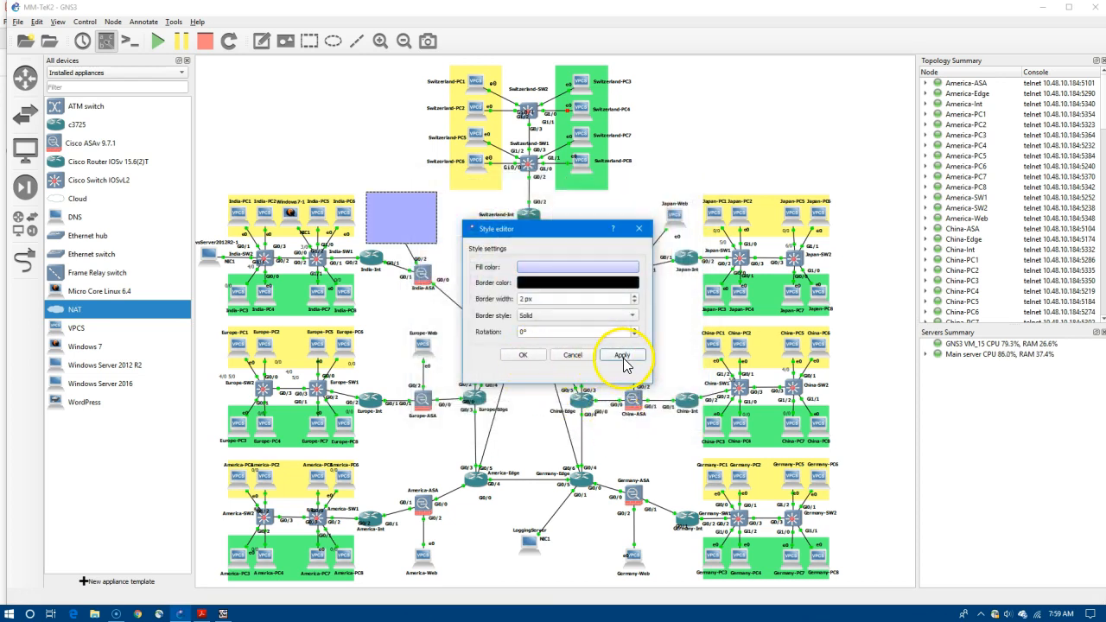
pyautogui.click(523, 354)
# Send the rectangle behind India-Web, raise it back to front, and narrow it.
pyautogui.rightClick(440, 253)
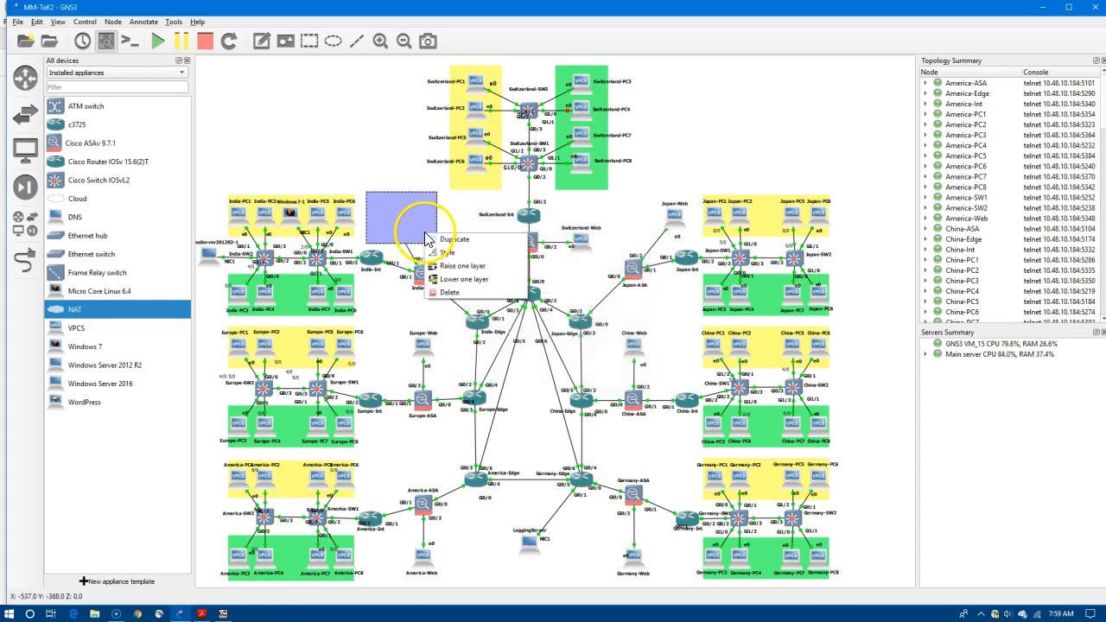
pyautogui.click(443, 288)
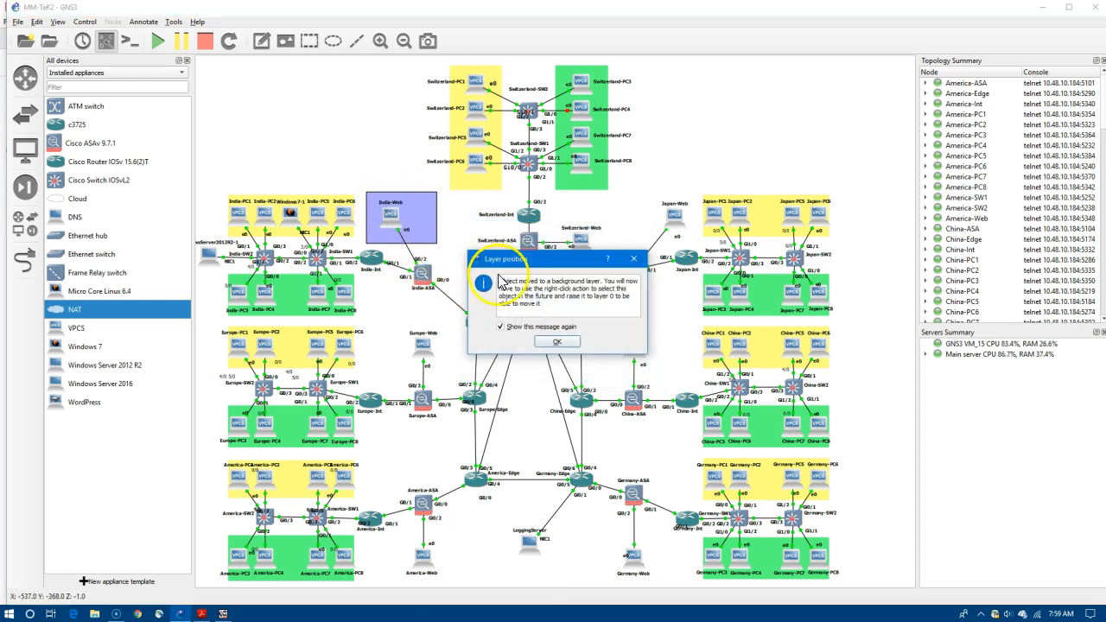
pyautogui.click(544, 343)
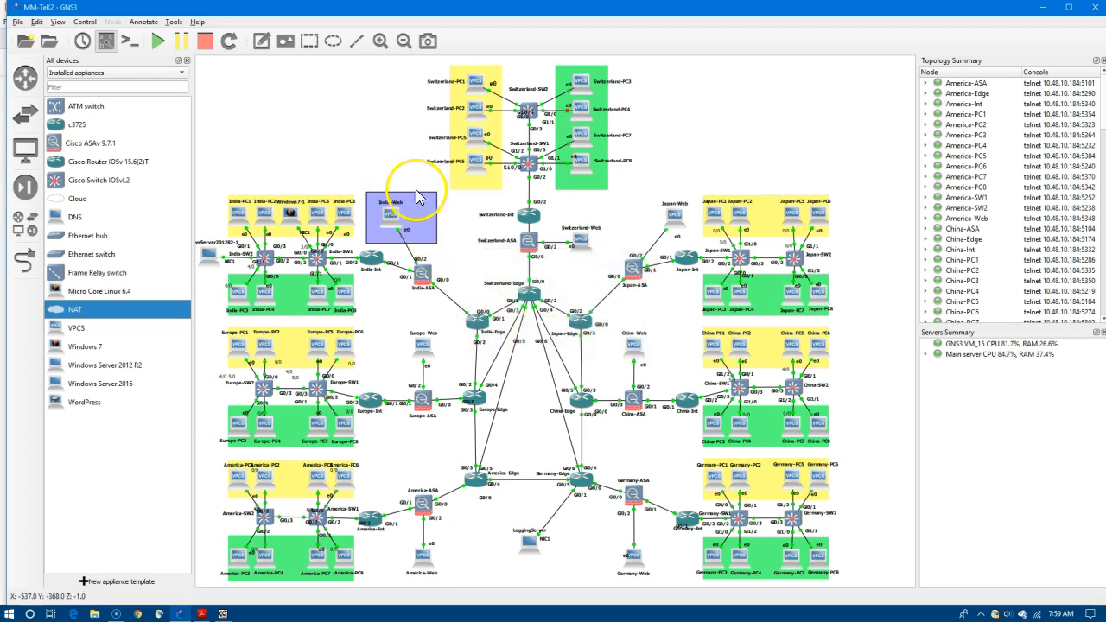
pyautogui.rightClick(422, 217)
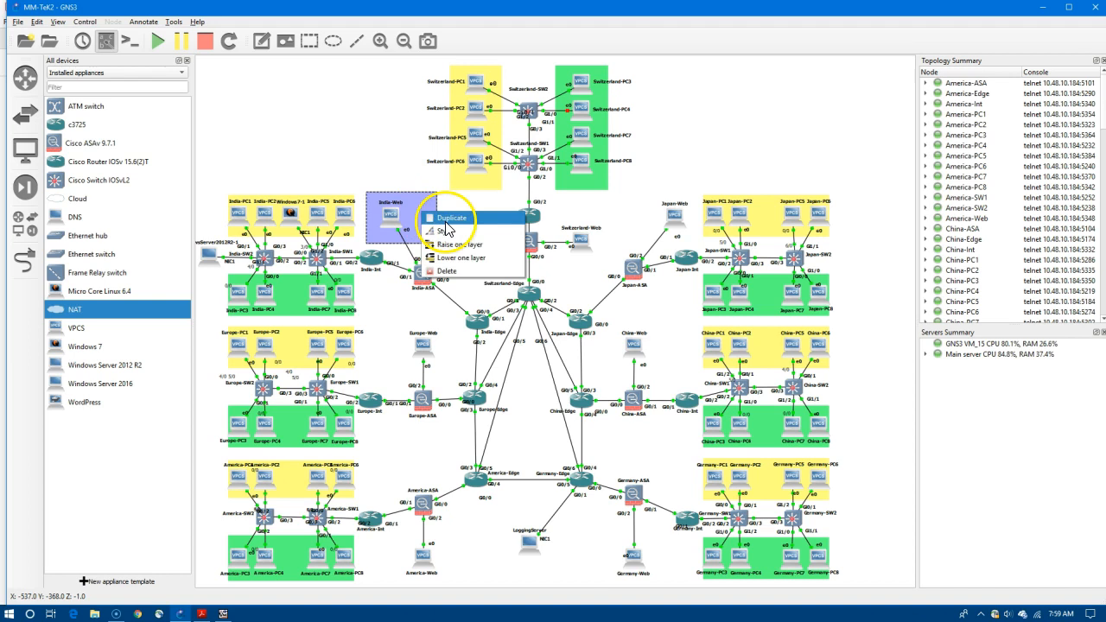
pyautogui.click(451, 244)
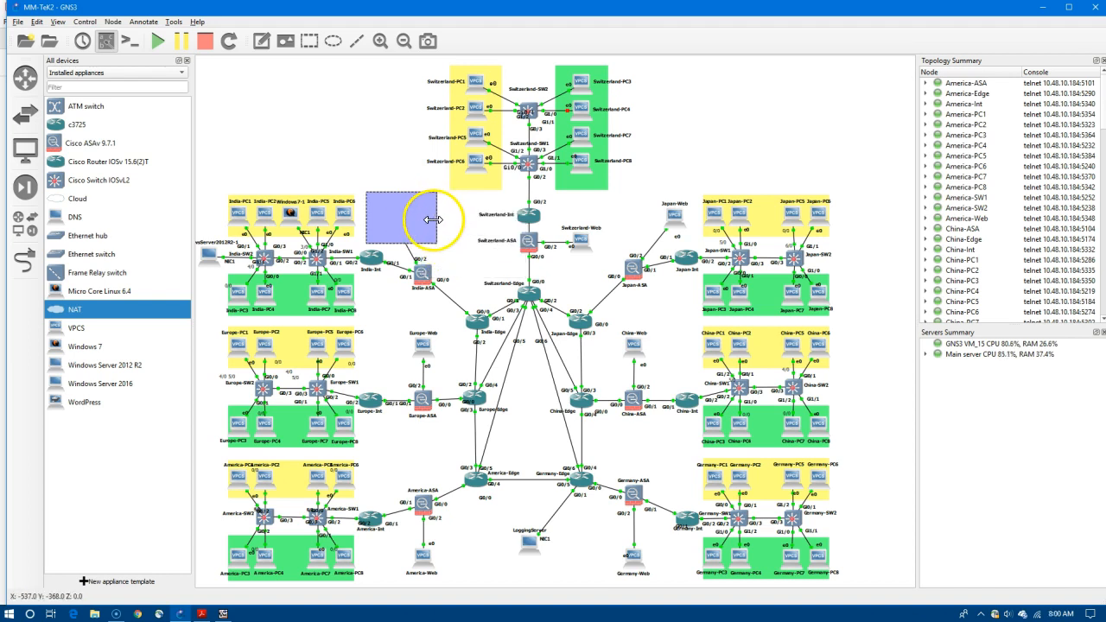
pyautogui.moveTo(432, 220); pyautogui.dragTo(414, 220)
# Lower and raise the rectangle's layer once more, then delete it.
pyautogui.rightClick(401, 222)
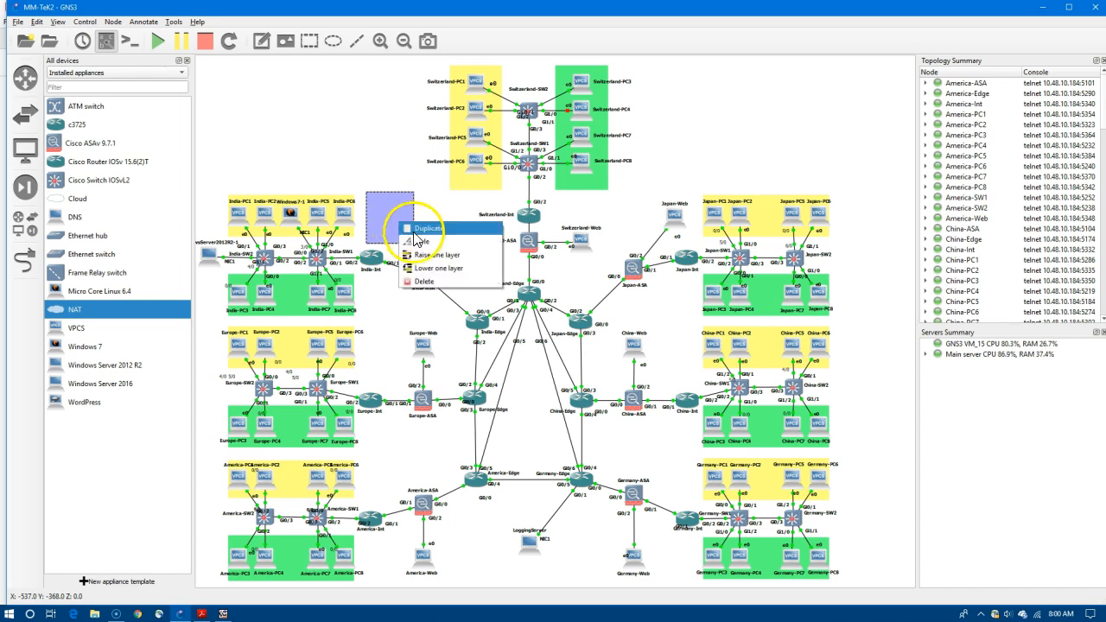
pyautogui.click(428, 270)
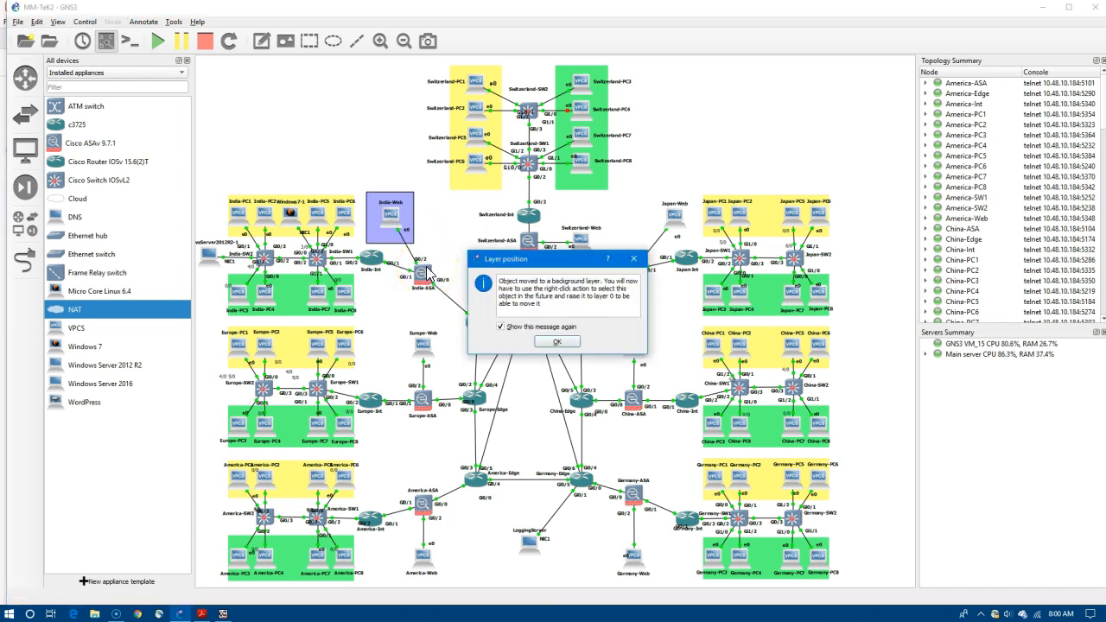
pyautogui.click(557, 341)
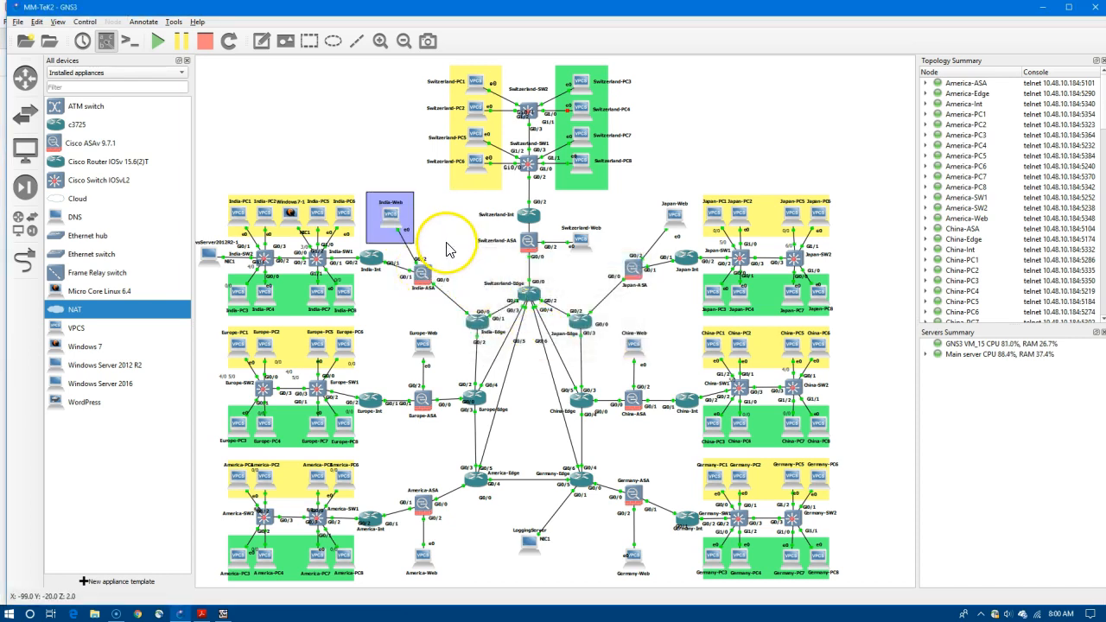
pyautogui.rightClick(410, 212)
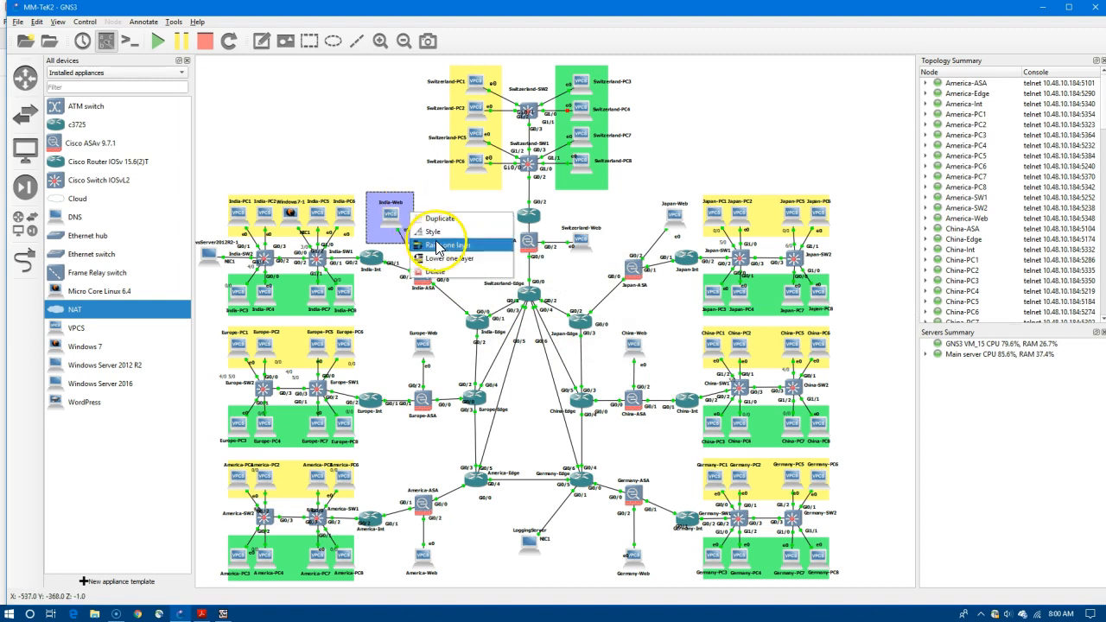
pyautogui.click(438, 247)
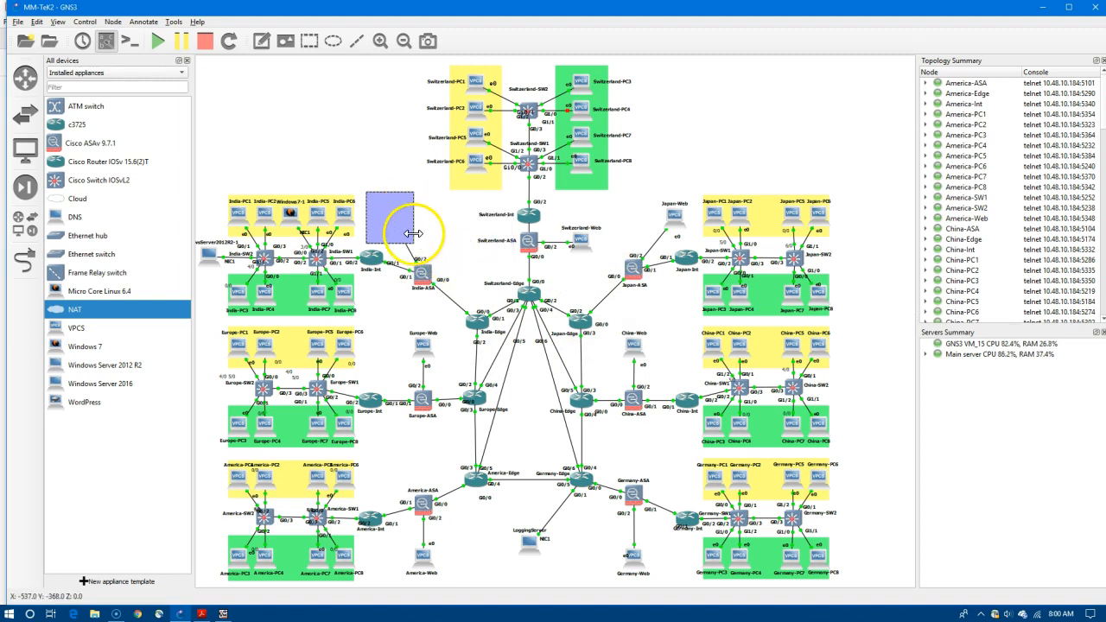
pyautogui.rightClick(408, 233)
pyautogui.click(440, 279)
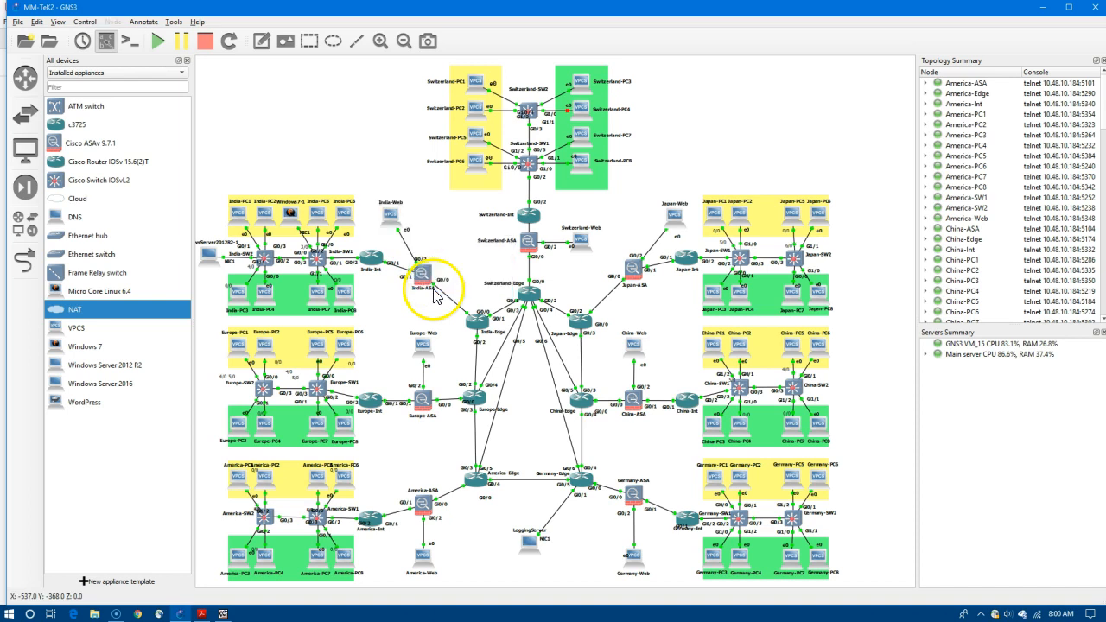